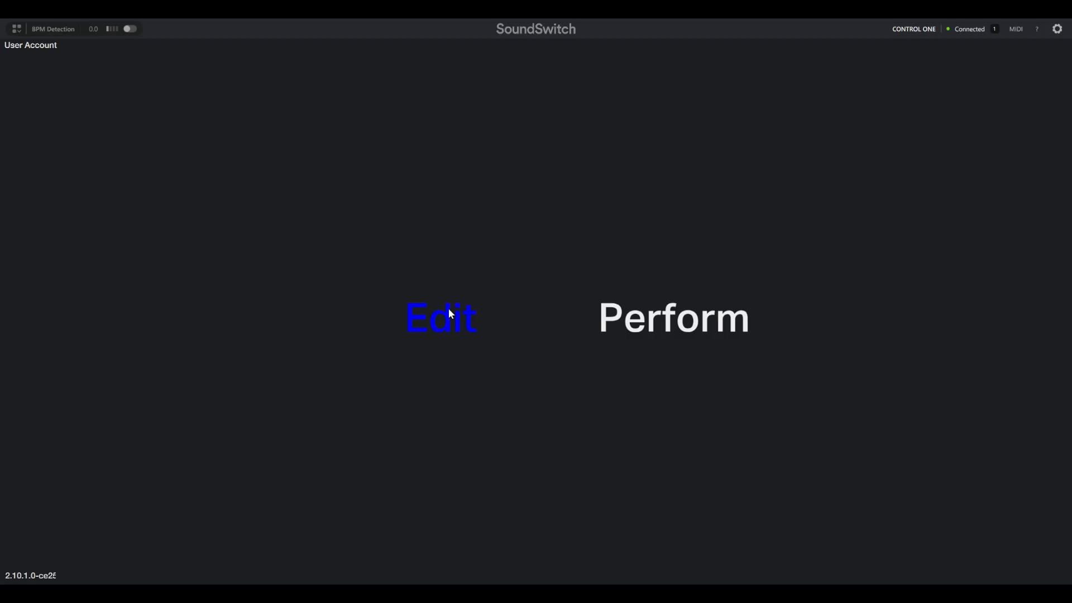
# - Enter Edit mode and open the DMX fixture address map on Universe One
pyautogui.click(451, 314)
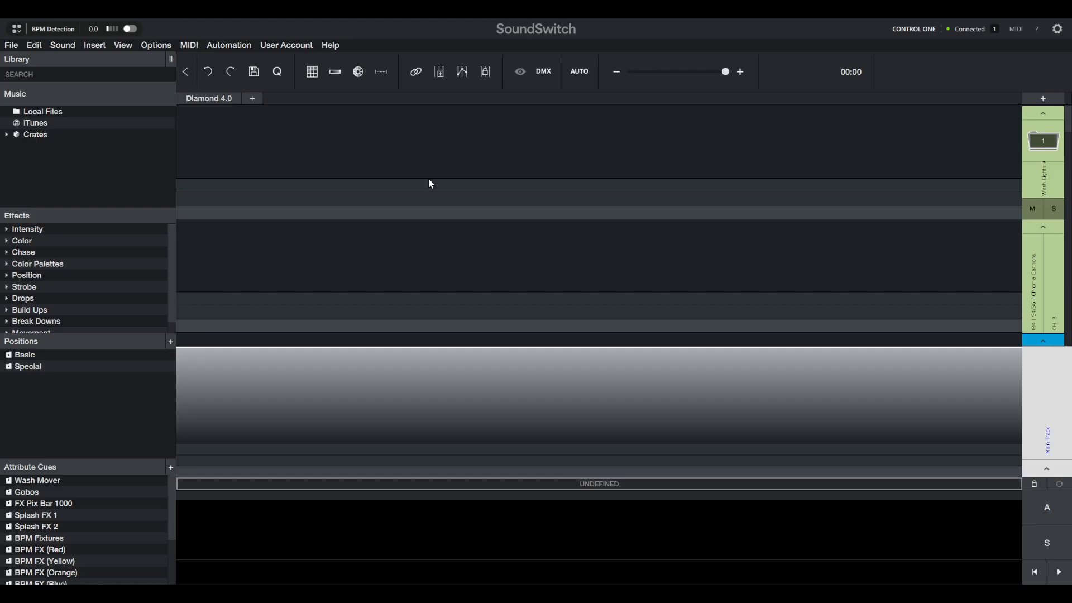
pyautogui.click(545, 73)
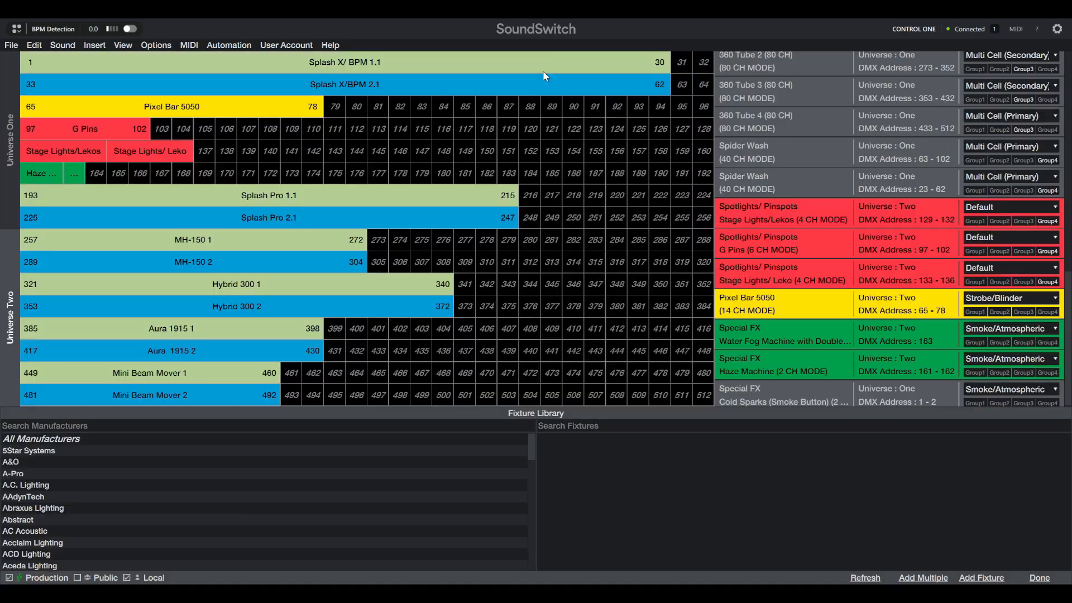
pyautogui.click(8, 172)
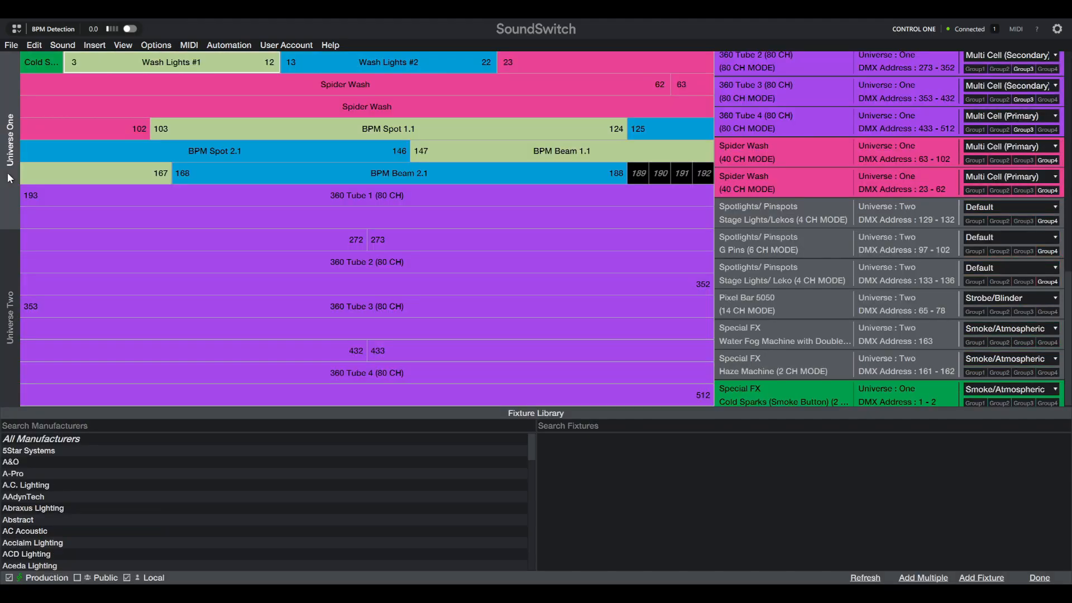
pyautogui.click(8, 263)
pyautogui.click(4, 206)
# - Examine the addresses of the cold sparks, both Wash Lights and both Spider Wash fixtures in Universe One
pyautogui.click(44, 65)
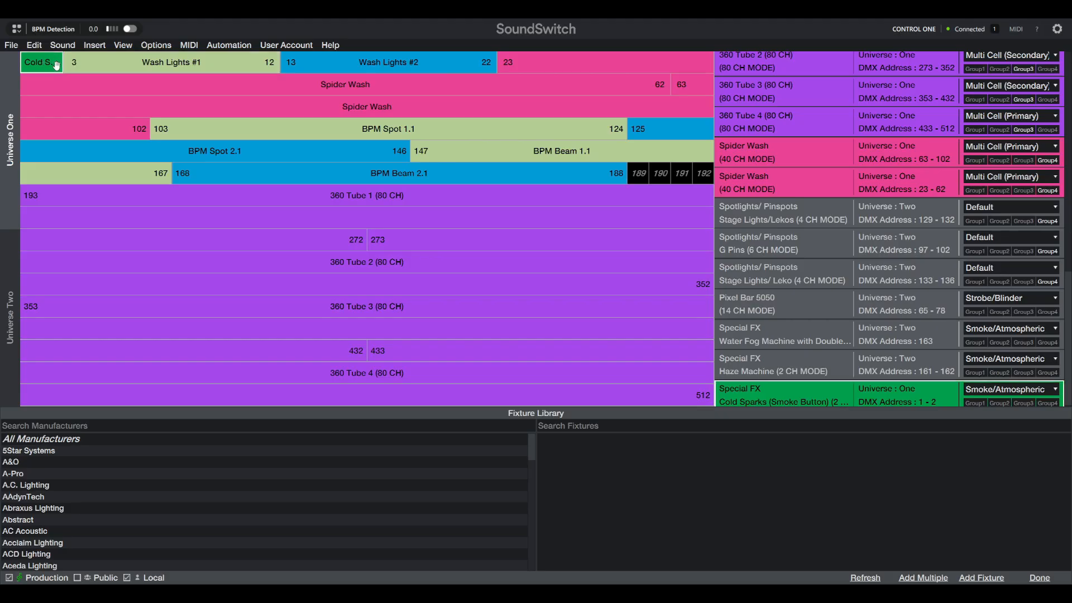
pyautogui.click(100, 63)
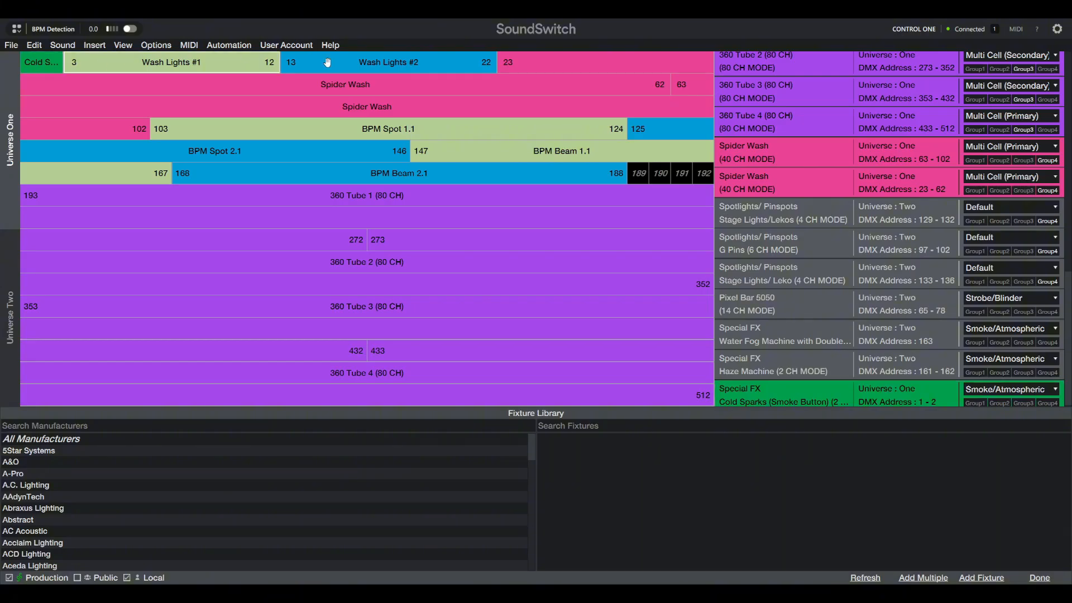
pyautogui.click(343, 67)
pyautogui.click(224, 70)
pyautogui.click(338, 65)
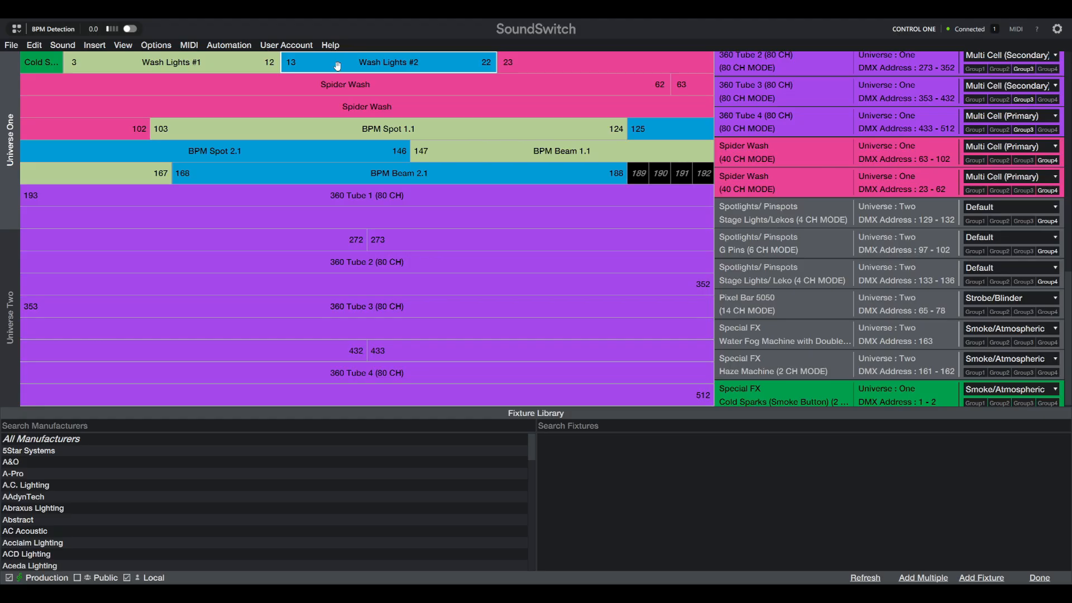
pyautogui.click(529, 64)
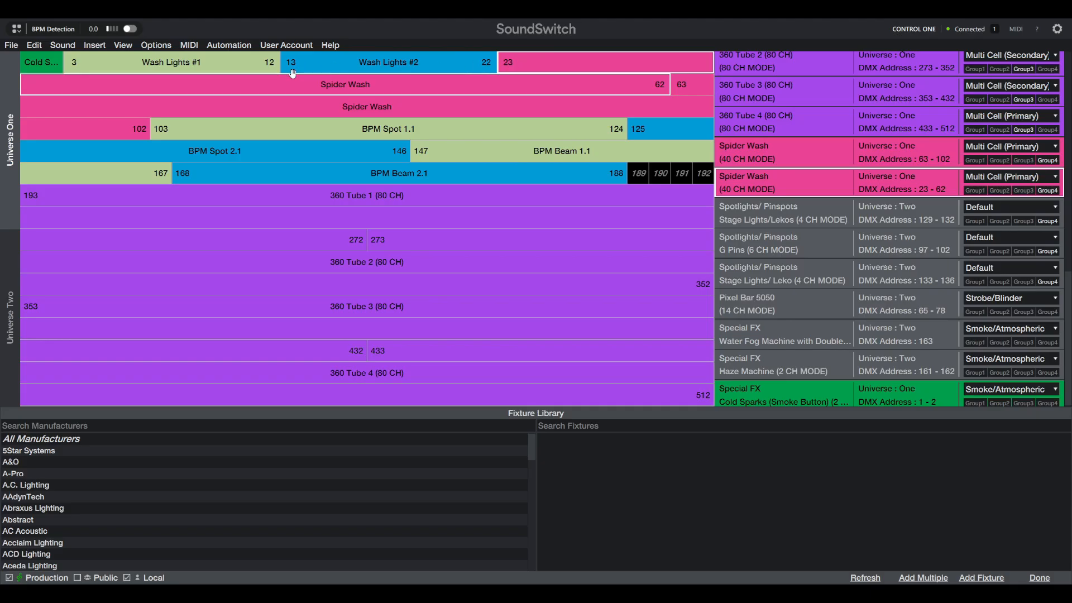
pyautogui.click(245, 66)
pyautogui.click(311, 62)
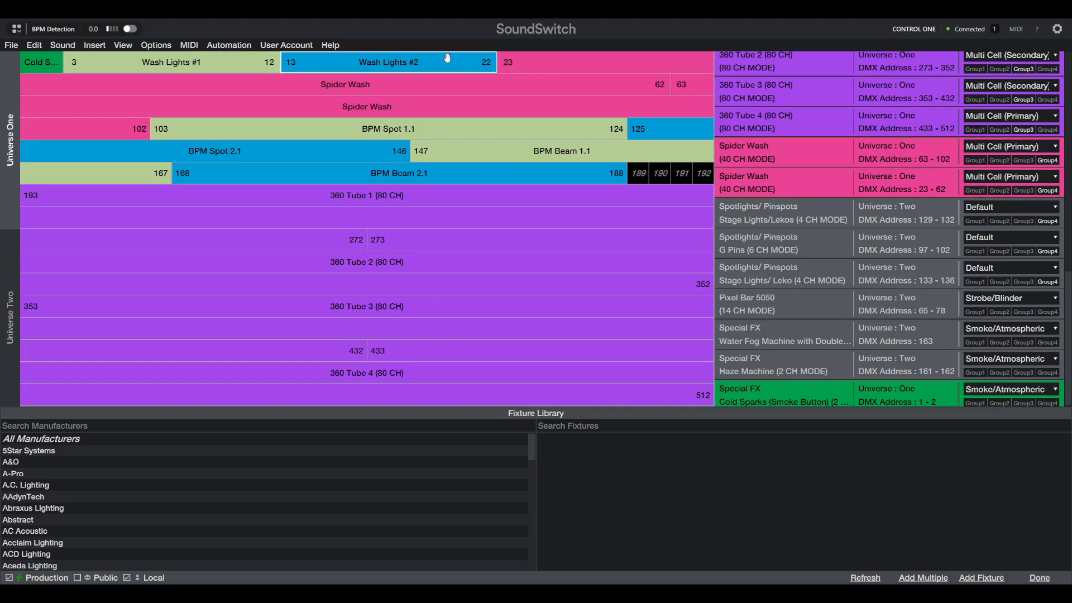
pyautogui.click(536, 69)
pyautogui.click(527, 104)
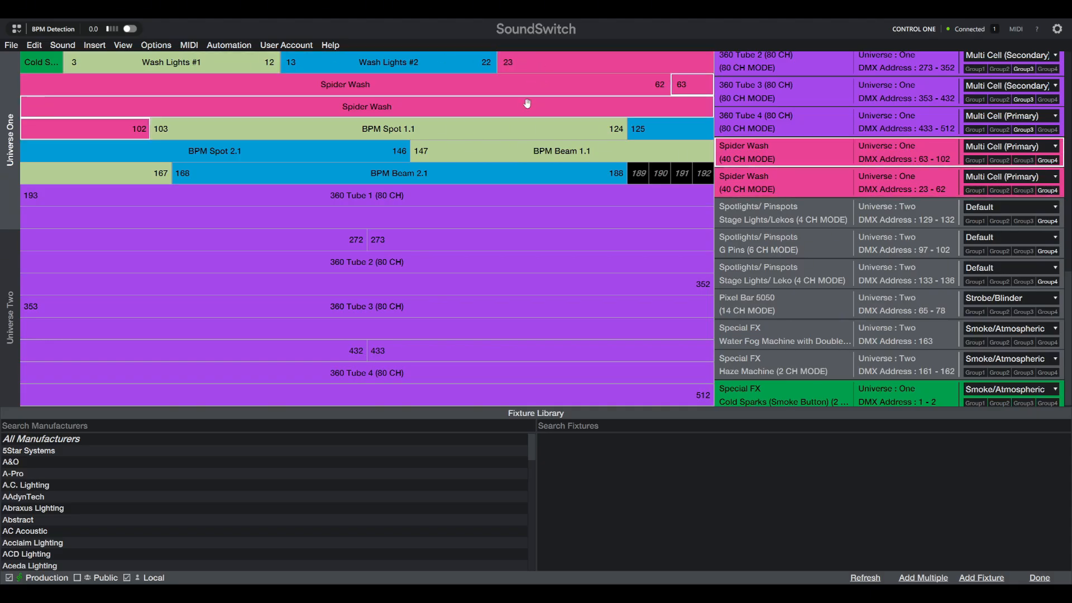
# - Inspect how the BPM Spot and BPM Beam fixture pairs are addressed in Universe One
pyautogui.click(443, 130)
pyautogui.click(672, 130)
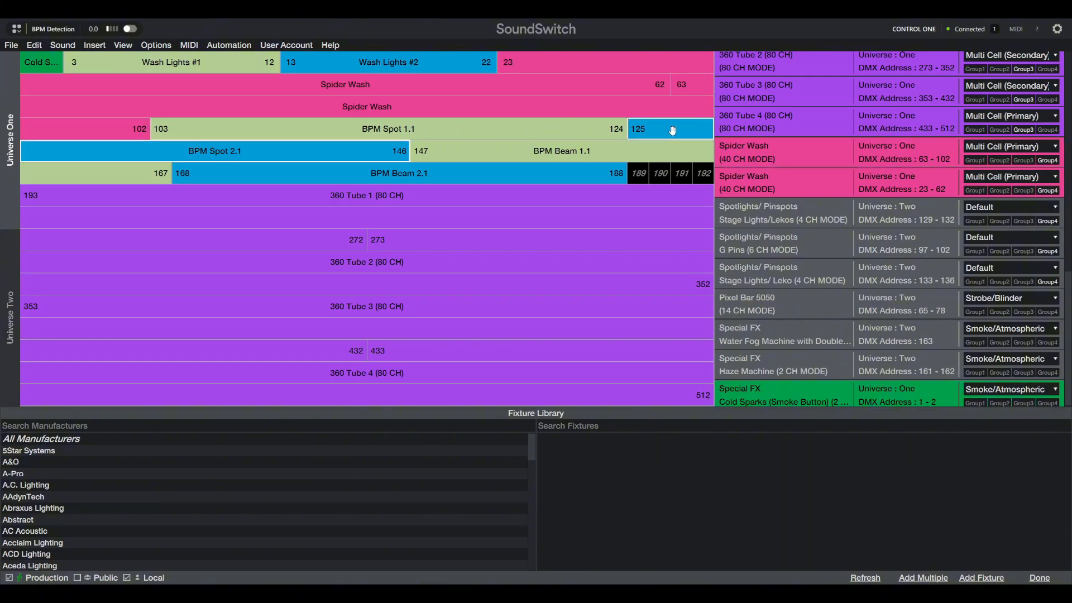
pyautogui.click(470, 129)
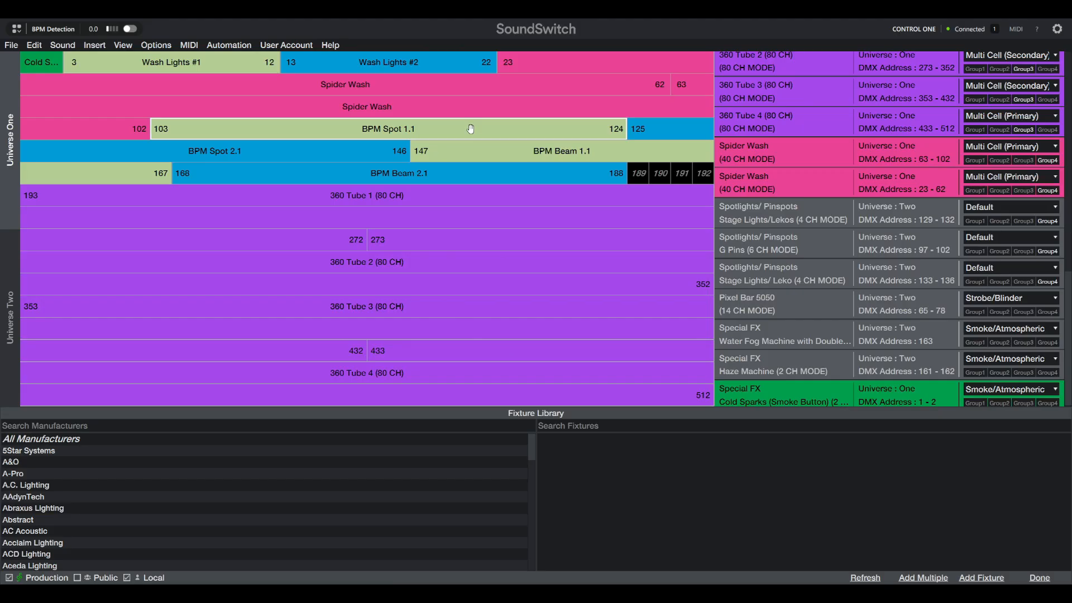
pyautogui.click(653, 129)
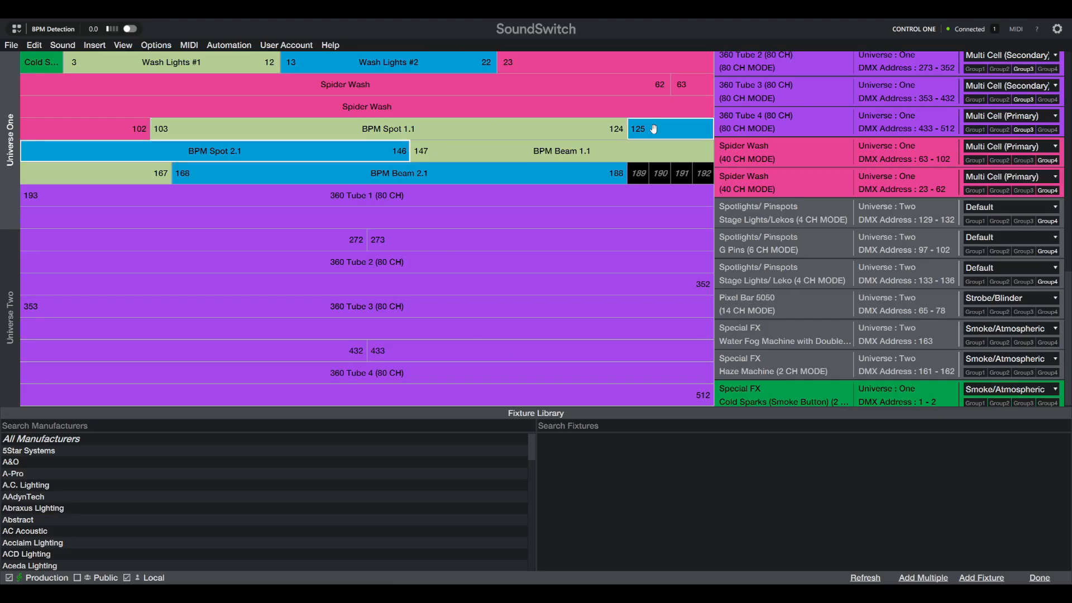
pyautogui.click(456, 156)
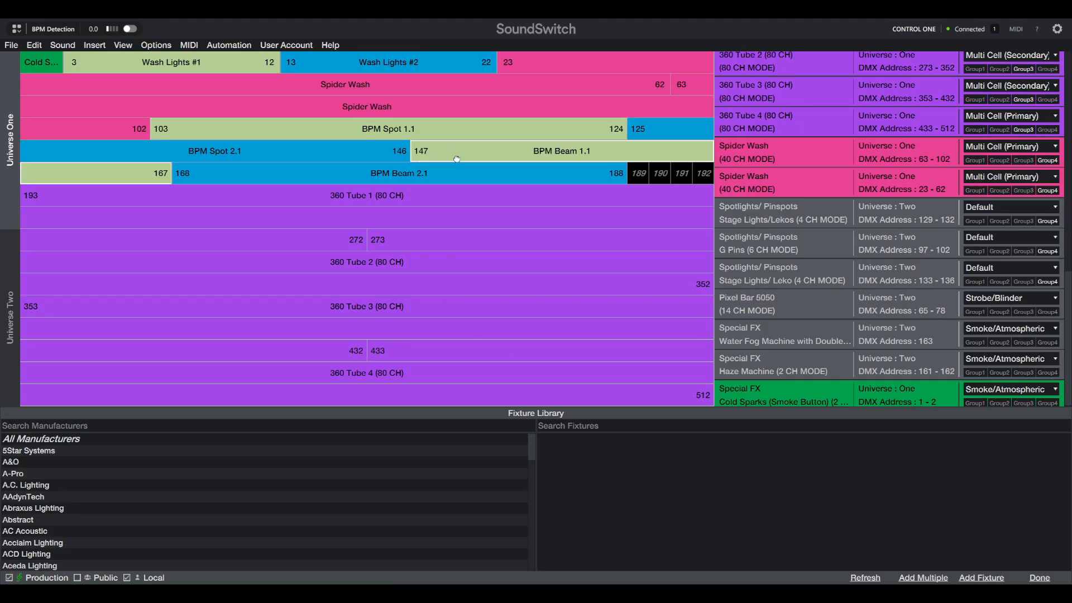
pyautogui.click(457, 175)
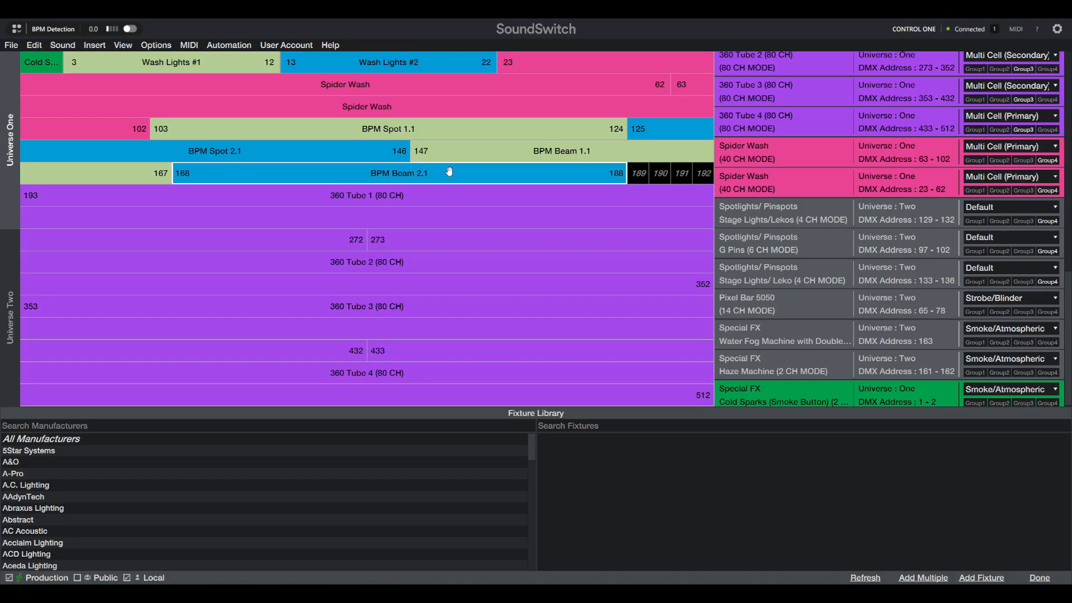
pyautogui.click(445, 155)
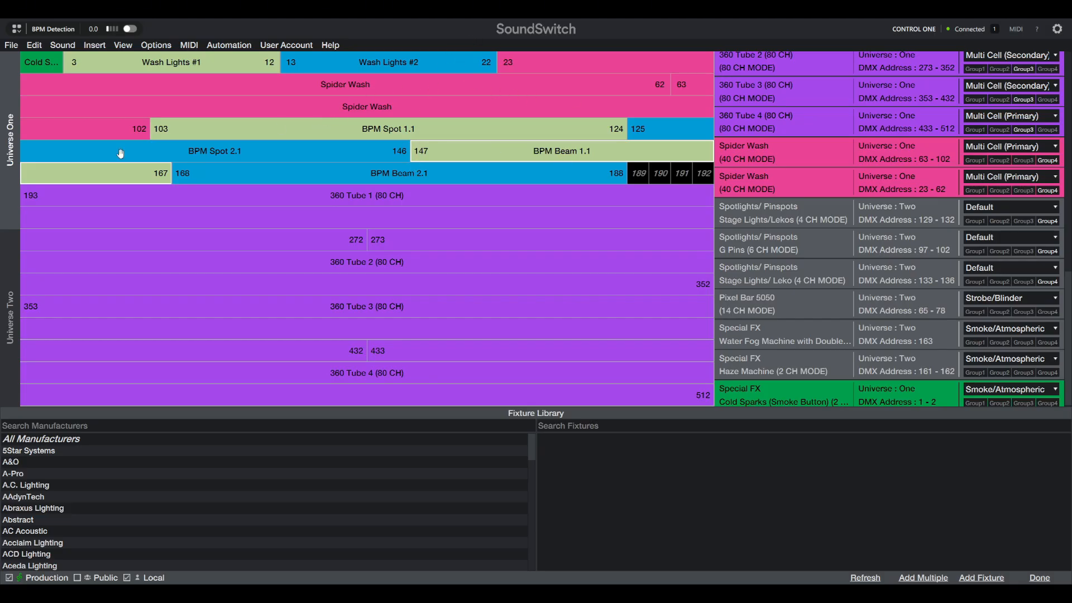
# - Examine Universe Two's Splash X/BPM fixtures, Pixel Bar 5050, G Pins, Stage Lights, haze machine and water fog machine
pyautogui.click(2, 268)
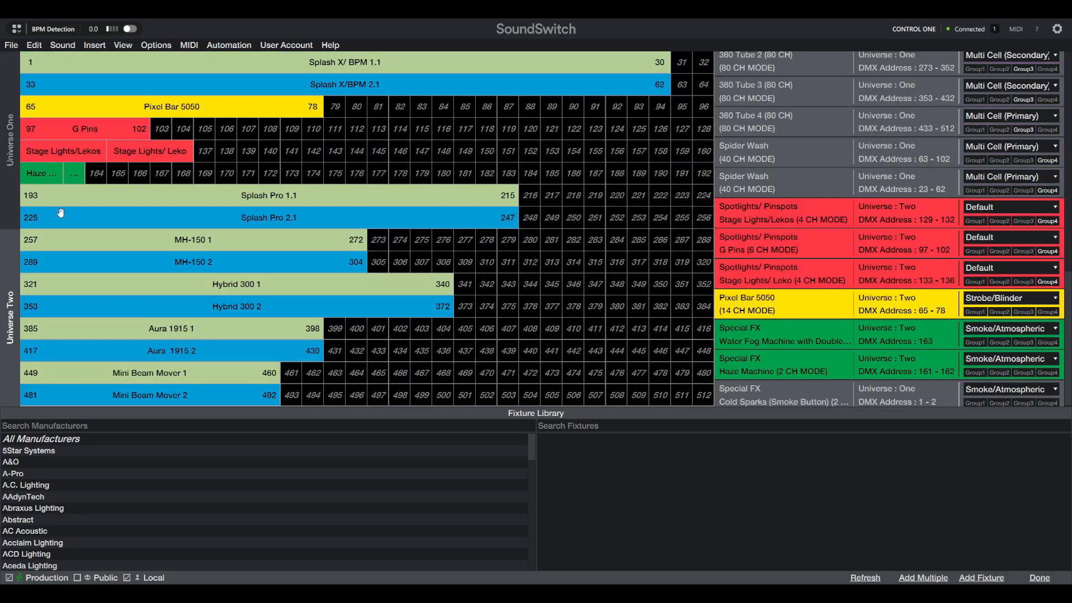
pyautogui.click(347, 61)
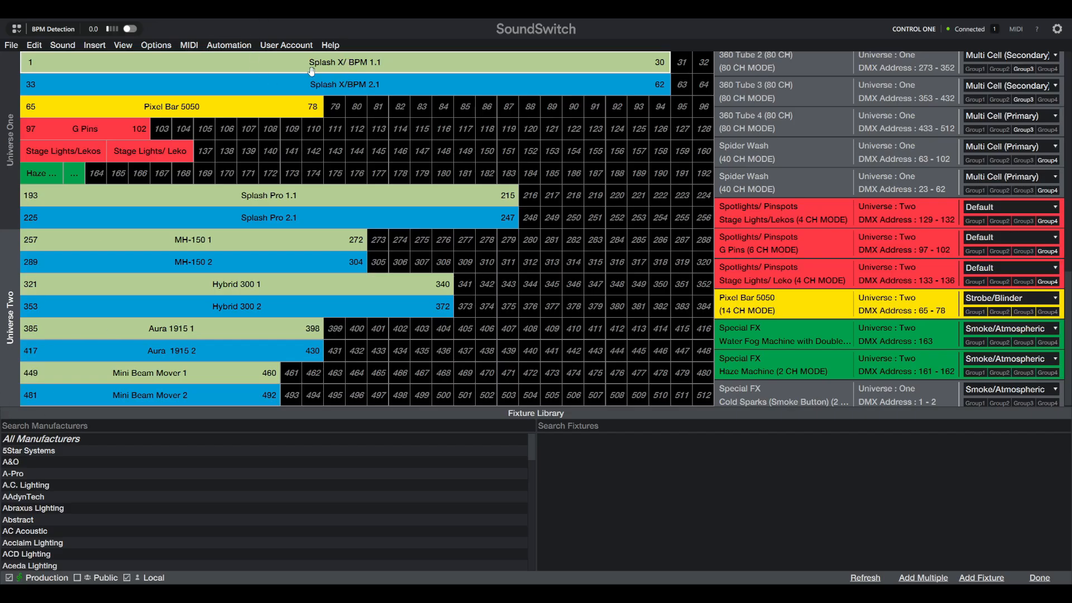
pyautogui.click(358, 88)
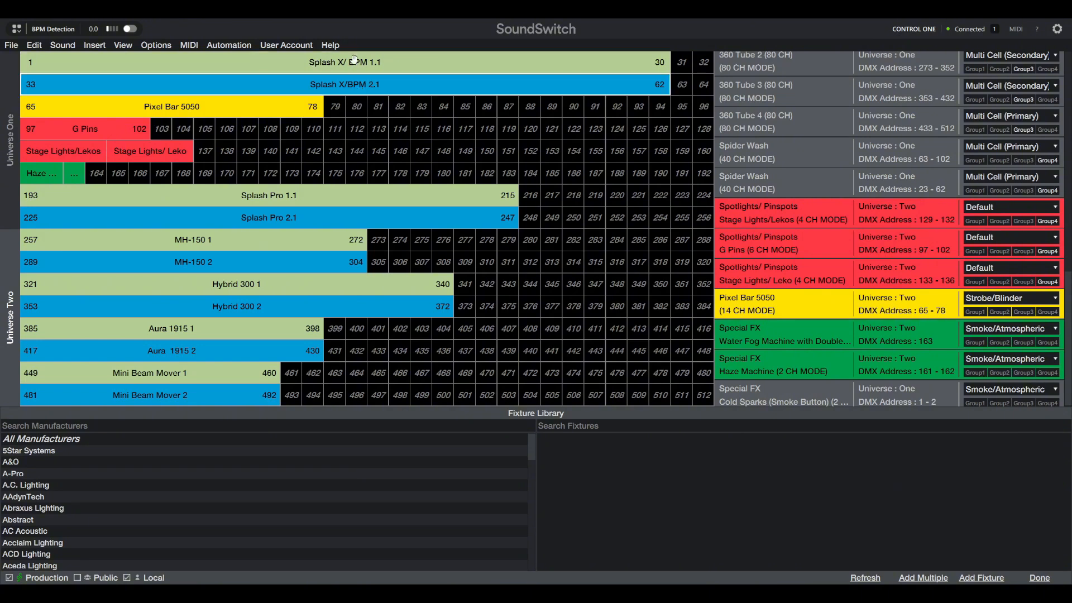
pyautogui.click(353, 60)
pyautogui.click(246, 110)
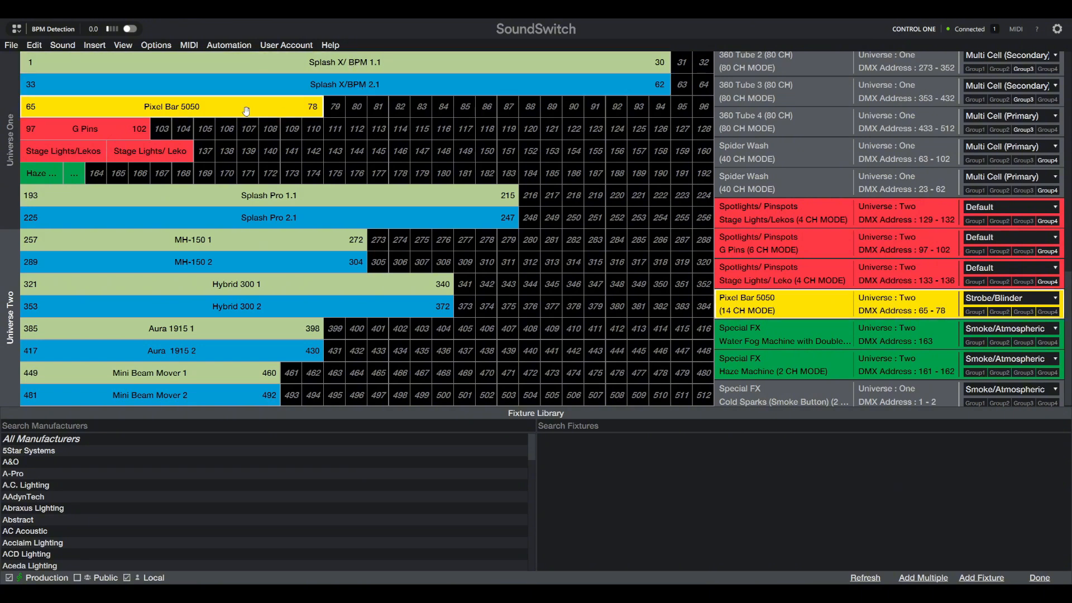
pyautogui.click(116, 133)
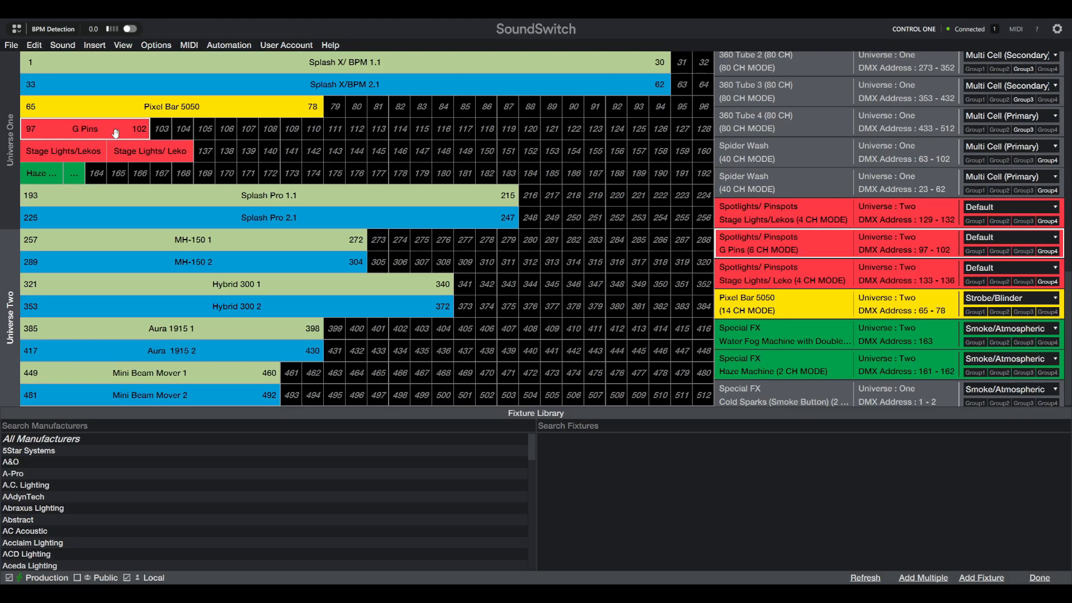
pyautogui.click(84, 152)
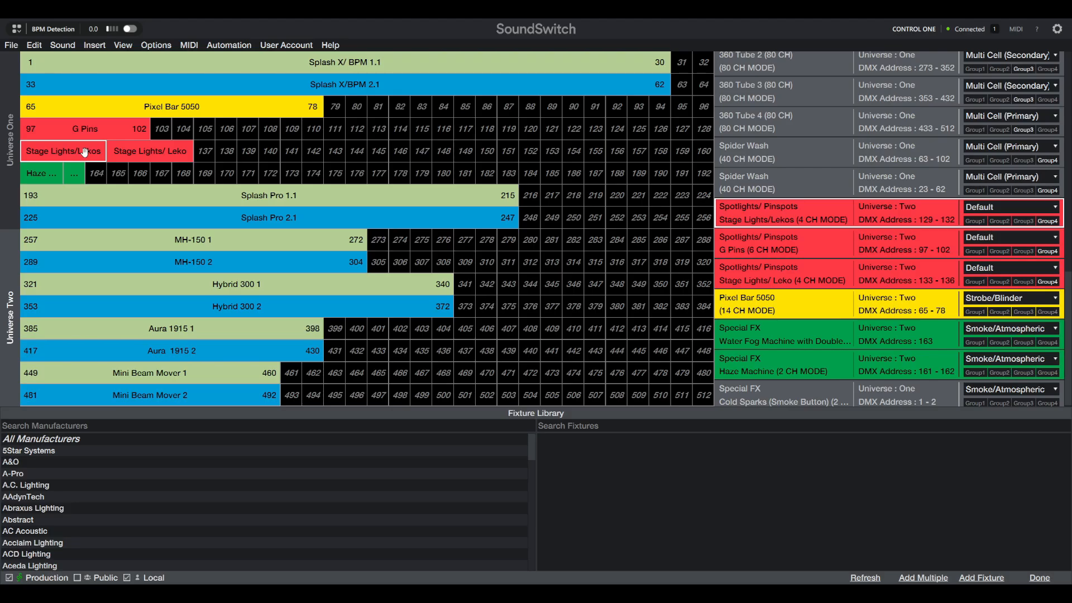
pyautogui.click(150, 153)
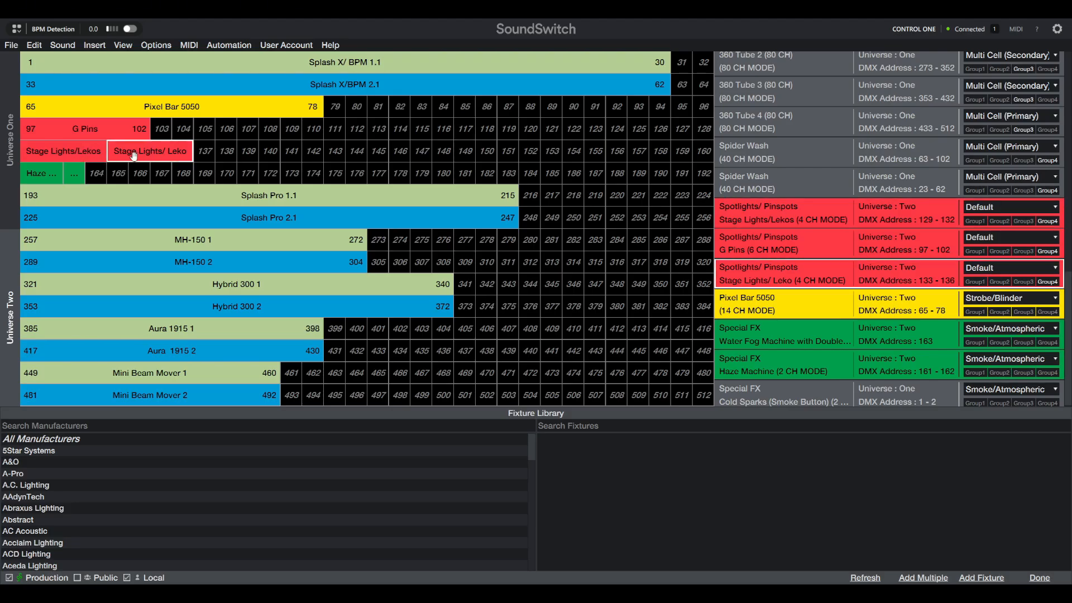
pyautogui.click(87, 154)
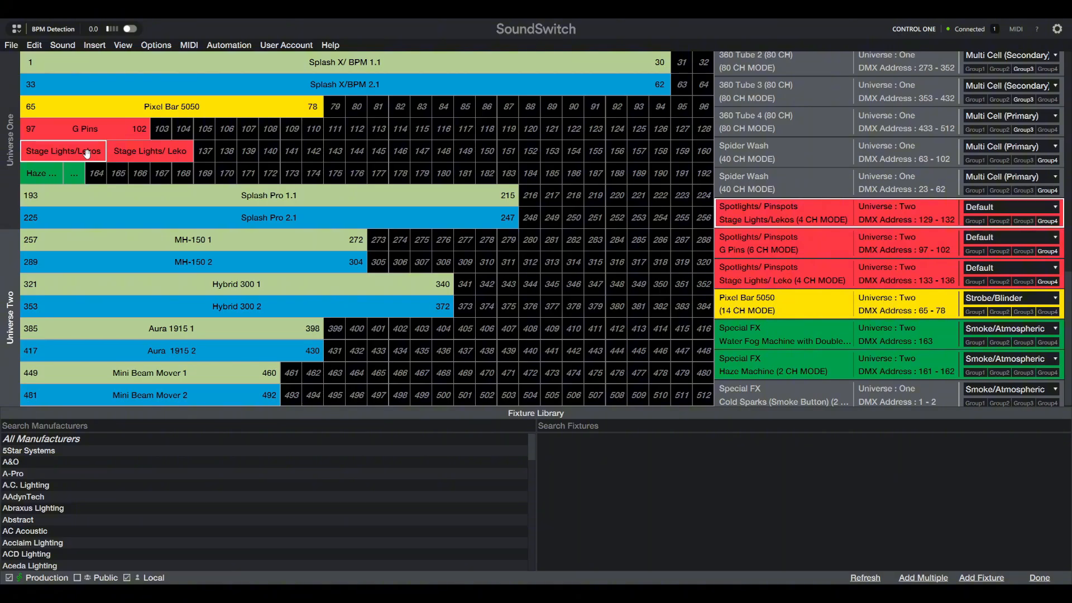
pyautogui.click(158, 154)
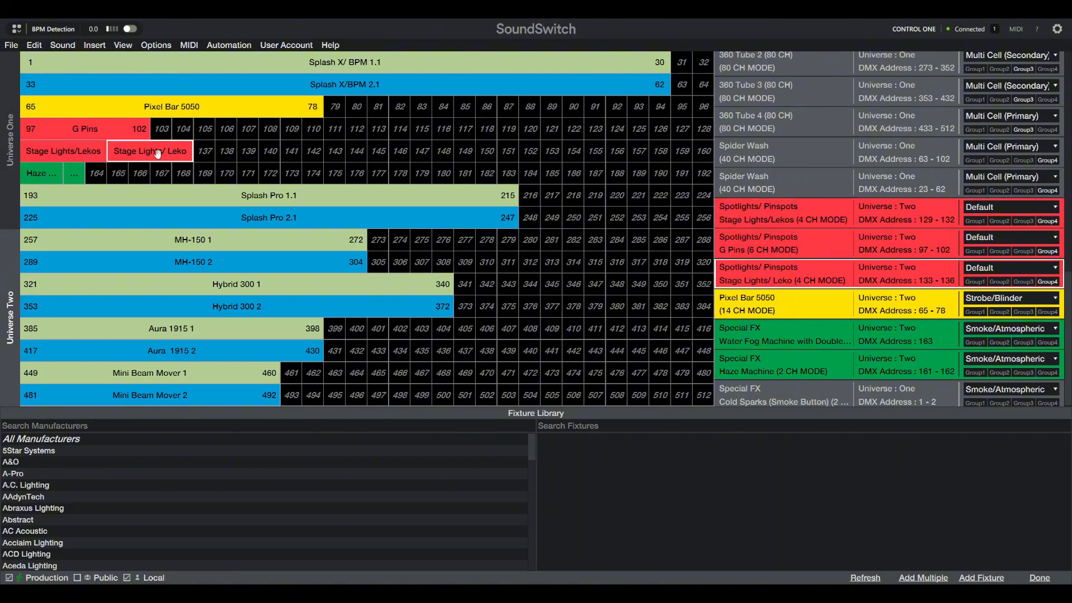
pyautogui.click(35, 175)
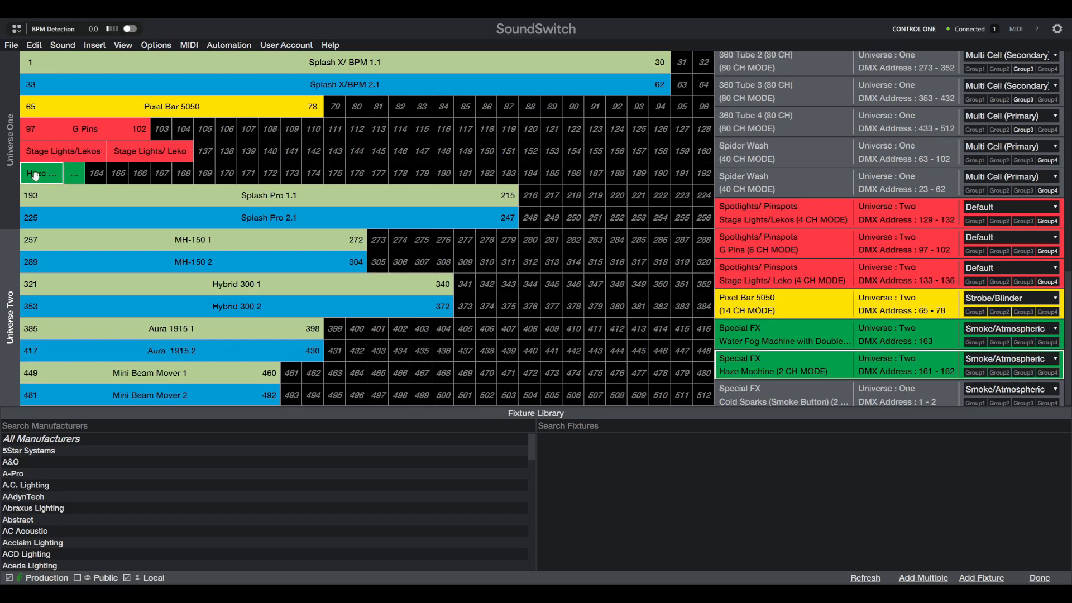
pyautogui.click(71, 173)
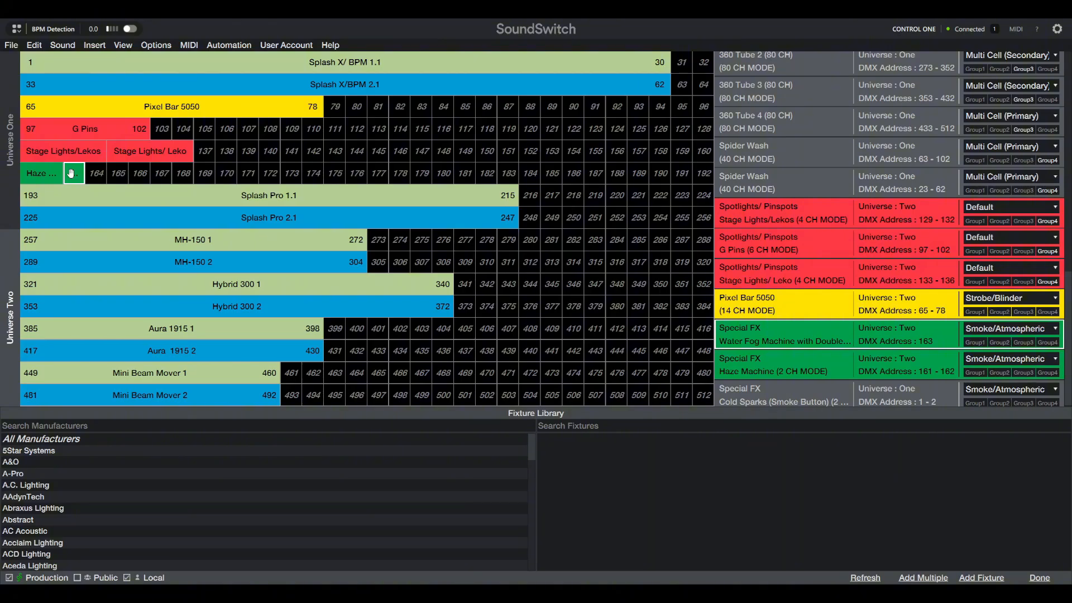
# - Inspect the addresses of the Splash Pro, MH-150 and Hybrid 300 fixtures in Universe Two
pyautogui.click(101, 198)
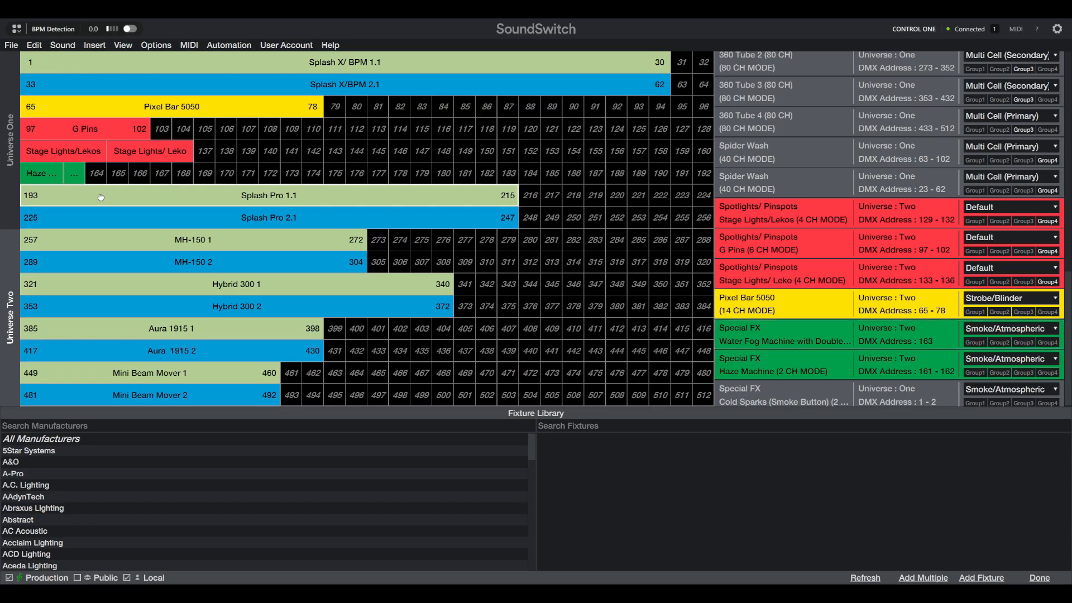
pyautogui.click(106, 224)
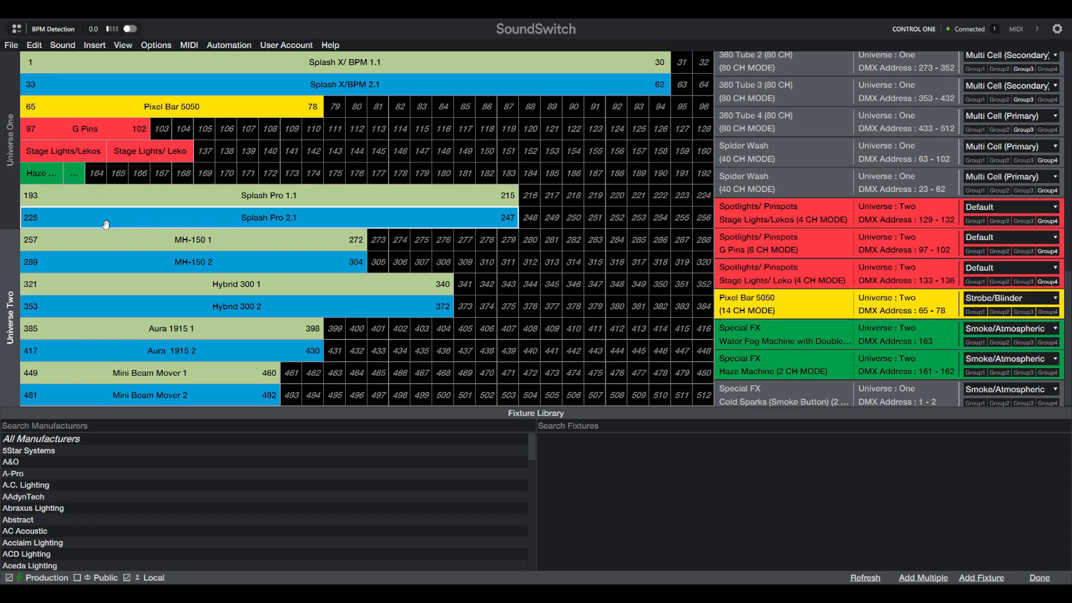
pyautogui.click(118, 194)
pyautogui.click(119, 214)
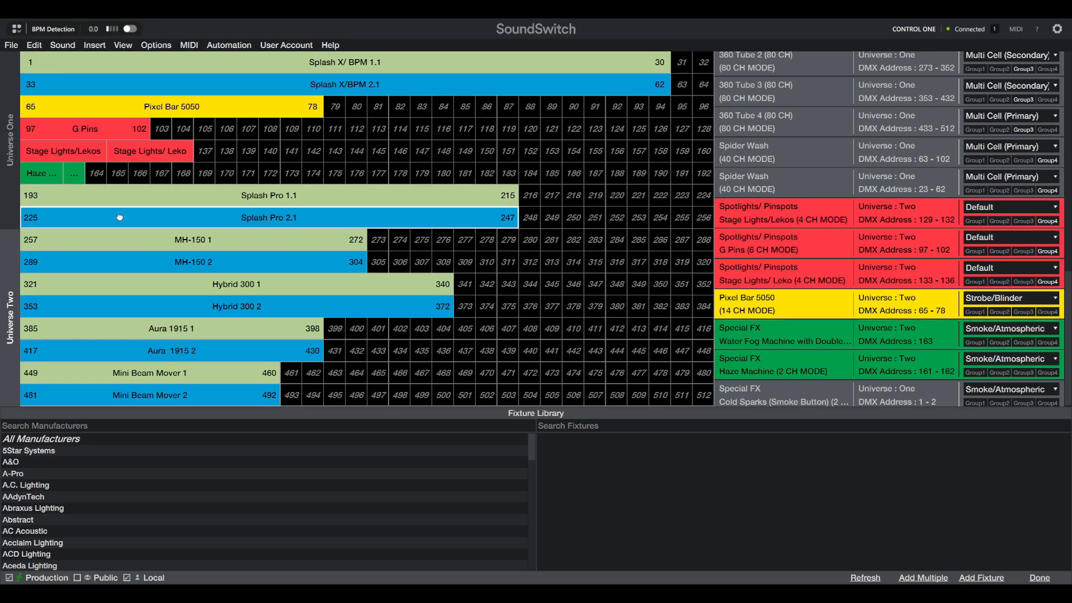
pyautogui.click(121, 252)
pyautogui.click(124, 279)
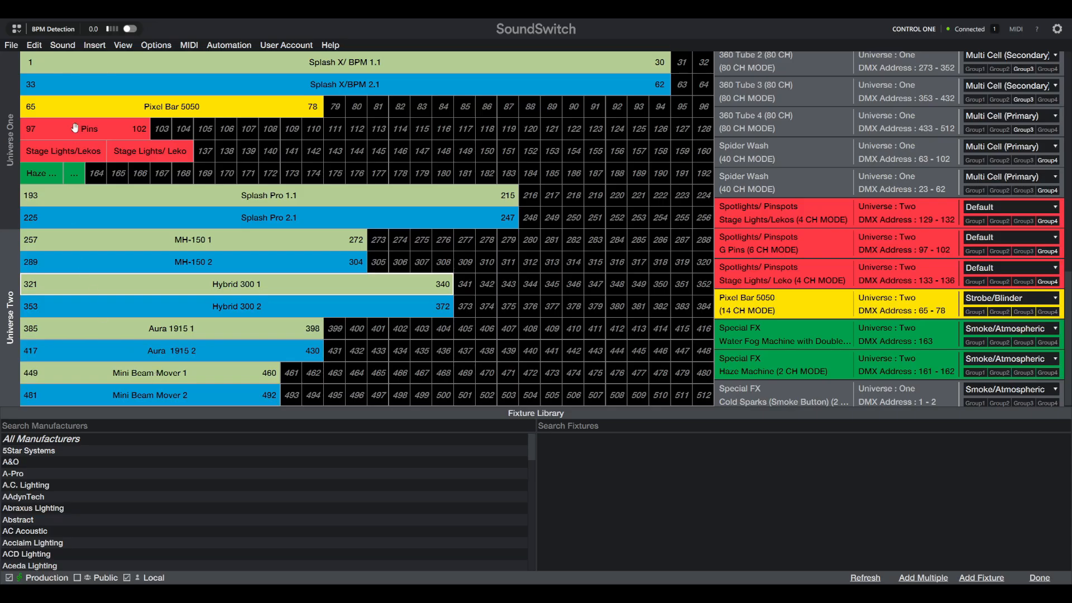
# - Move 360 Tube 1 to Universe Two at addresses 109–188, and Splash X/BPM 1.1 to Universe One
pyautogui.click(4, 206)
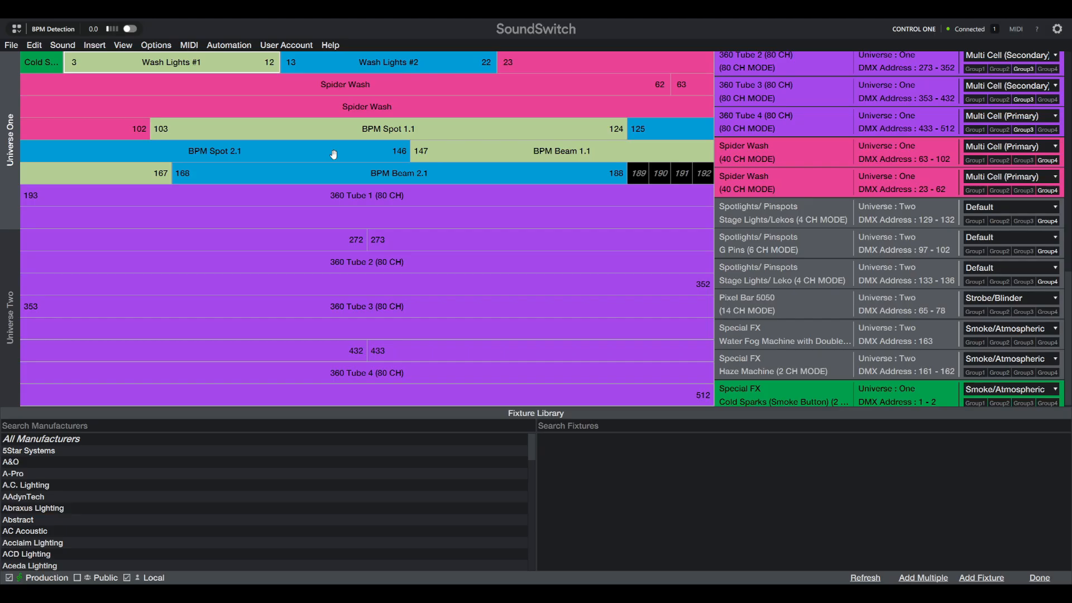
pyautogui.moveTo(213, 199)
pyautogui.mouseDown()
pyautogui.moveTo(181, 198)
pyautogui.moveTo(205, 199)
pyautogui.moveTo(7, 315)
pyautogui.moveTo(441, 332)
pyautogui.moveTo(614, 235)
pyautogui.moveTo(776, 164)
pyautogui.mouseUp()
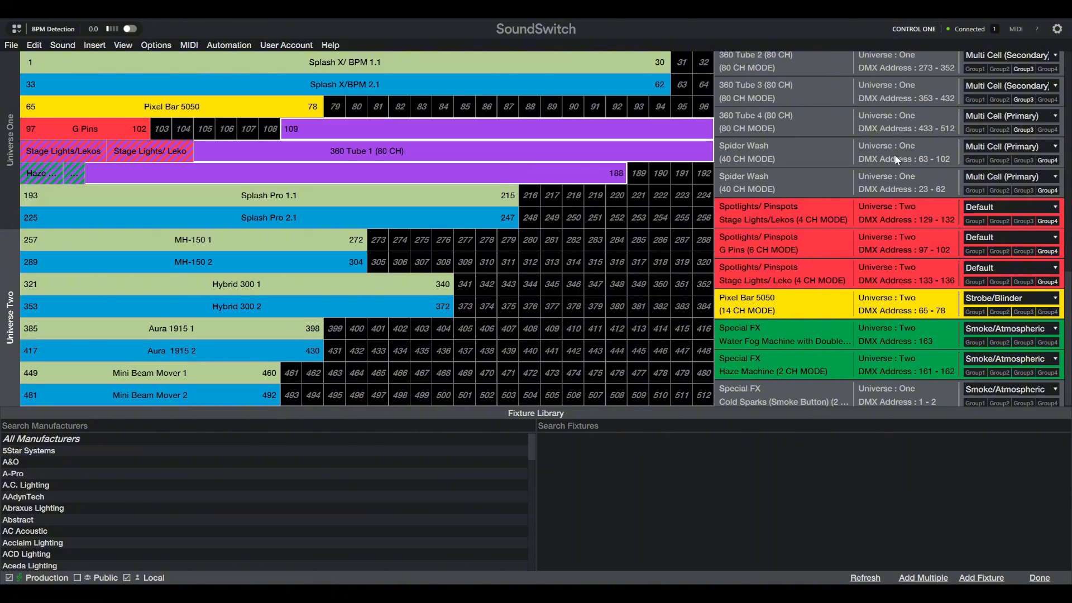
pyautogui.click(349, 66)
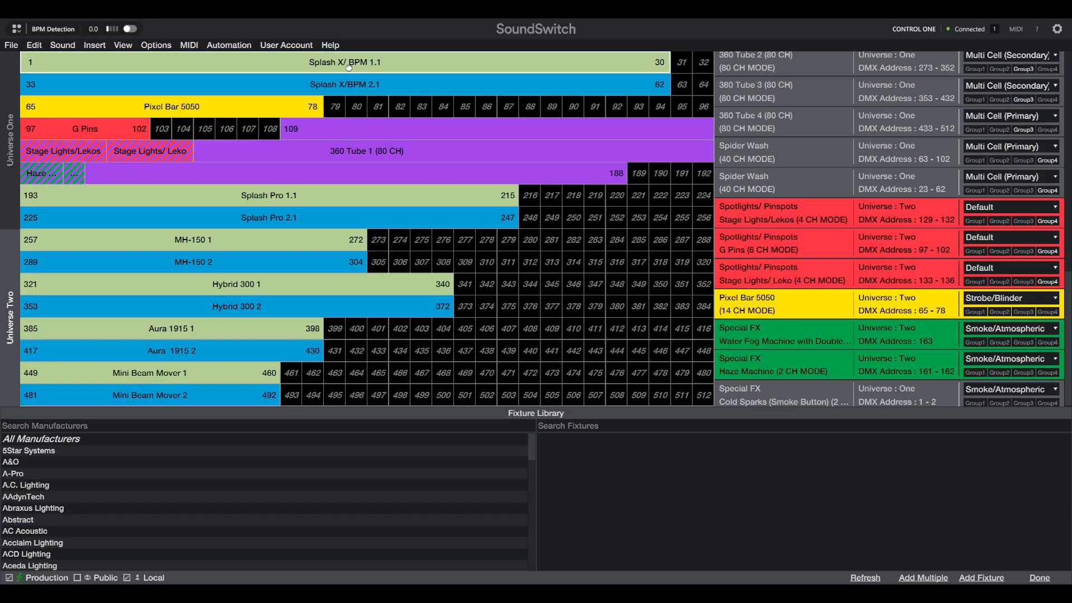
pyautogui.moveTo(349, 66)
pyautogui.mouseDown()
pyautogui.moveTo(184, 212)
pyautogui.moveTo(4, 185)
pyautogui.mouseUp()
# - Reposition BPM Beam 2.1 to start at address 205 and Splash X/BPM 1.1 to start at 234 in Universe One
pyautogui.moveTo(438, 176); pyautogui.dragTo(296, 195)
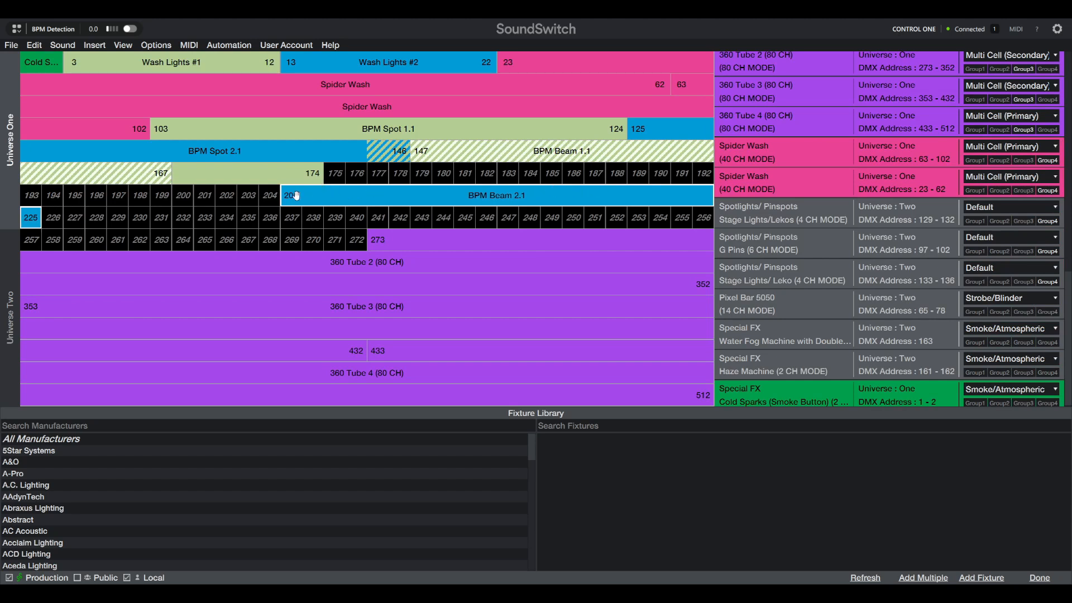
pyautogui.moveTo(428, 146)
pyautogui.mouseDown()
pyautogui.moveTo(436, 152)
pyautogui.moveTo(421, 151)
pyautogui.mouseUp()
pyautogui.moveTo(384, 153); pyautogui.dragTo(234, 220)
pyautogui.moveTo(342, 147); pyautogui.dragTo(371, 149)
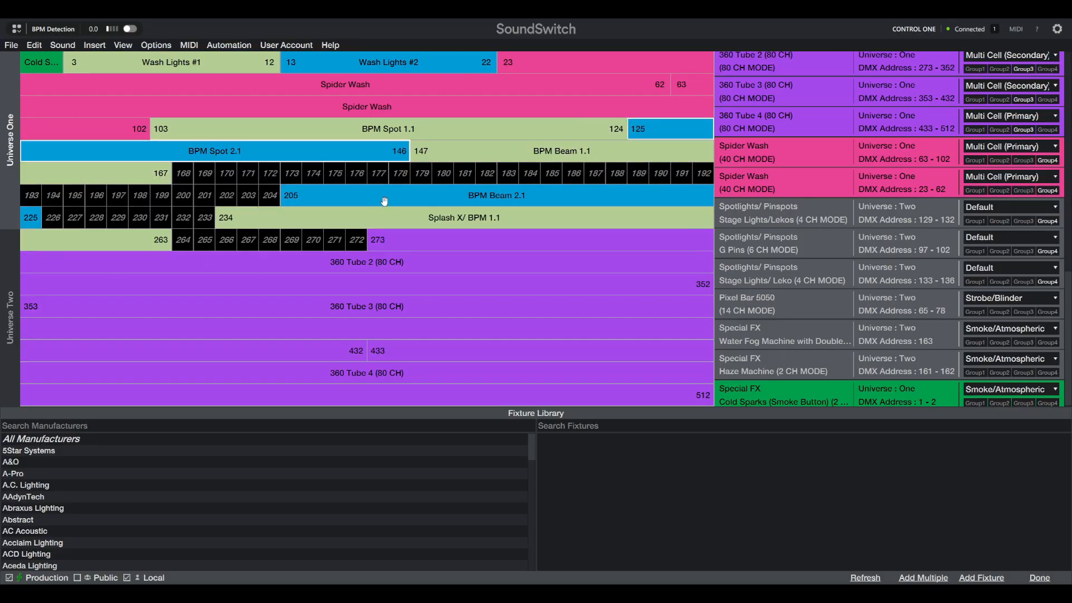
# - Move BPM Beam 2.1 to start at address 168 in Universe One, and Splash X/BPM 1.1 to addresses 1–30 in Universe Two
pyautogui.moveTo(384, 201); pyautogui.dragTo(272, 177)
pyautogui.moveTo(349, 217); pyautogui.dragTo(133, 195)
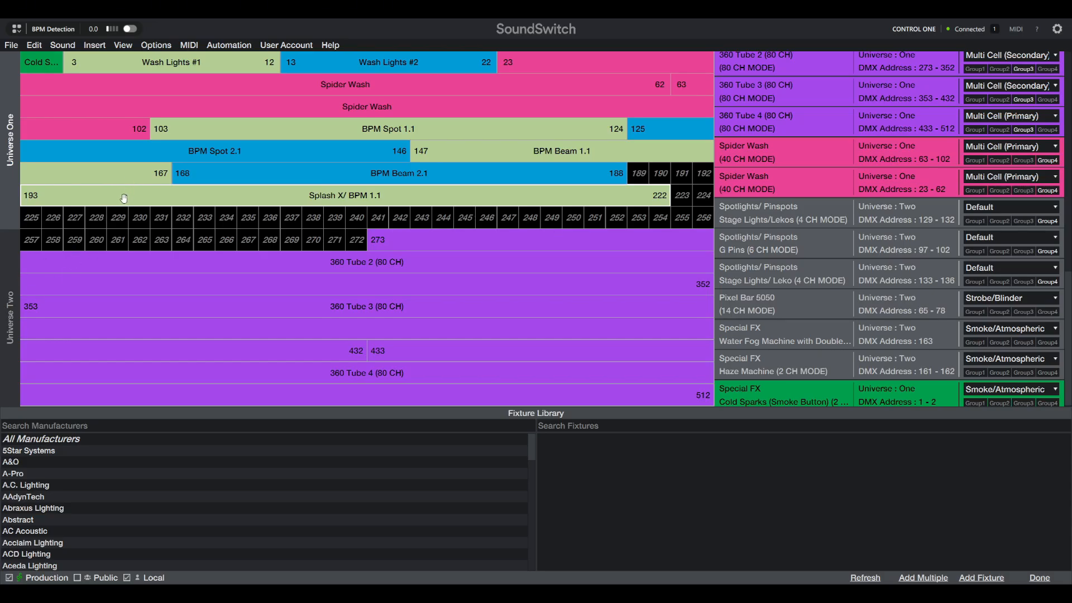
pyautogui.moveTo(124, 198)
pyautogui.mouseDown()
pyautogui.moveTo(6, 284)
pyautogui.moveTo(4, 274)
pyautogui.mouseUp()
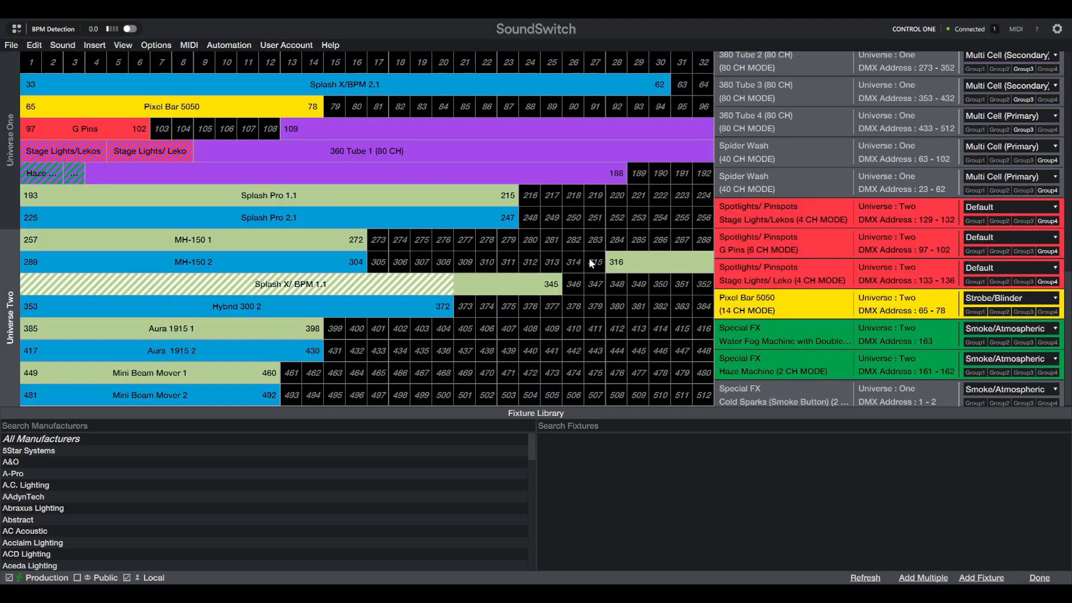
pyautogui.moveTo(622, 258); pyautogui.dragTo(33, 62)
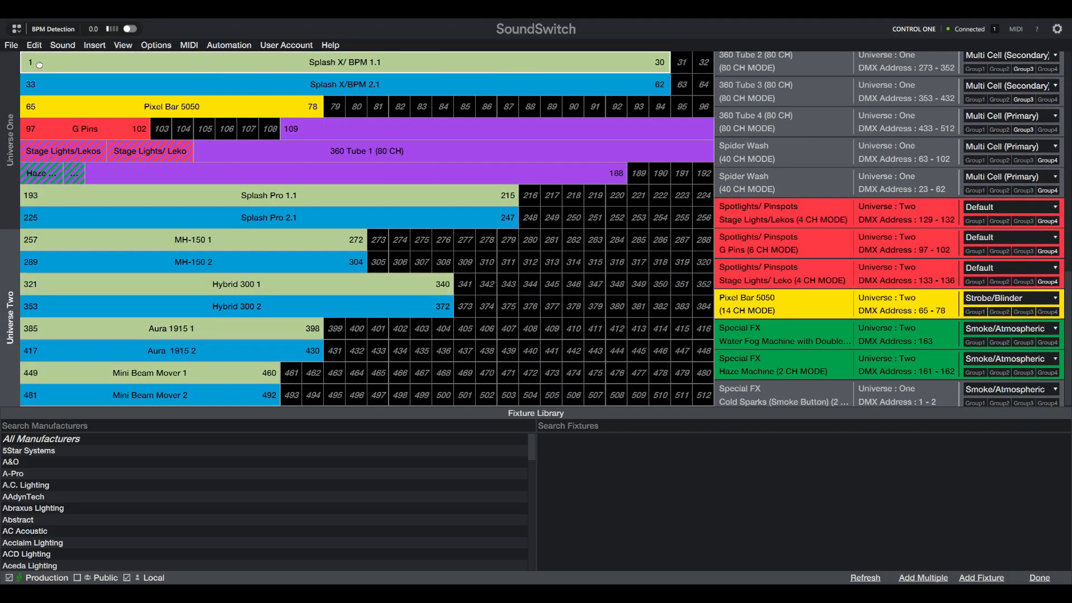
# - Move 360 Tube 1 from Universe Two to Universe One at addresses 193–272
pyautogui.click(333, 134)
pyautogui.moveTo(333, 134)
pyautogui.mouseDown()
pyautogui.moveTo(8, 235)
pyautogui.moveTo(11, 246)
pyautogui.moveTo(4, 183)
pyautogui.moveTo(615, 187)
pyautogui.mouseUp()
pyautogui.moveTo(596, 225)
pyautogui.mouseDown()
pyautogui.moveTo(543, 219)
pyautogui.moveTo(643, 216)
pyautogui.mouseUp()
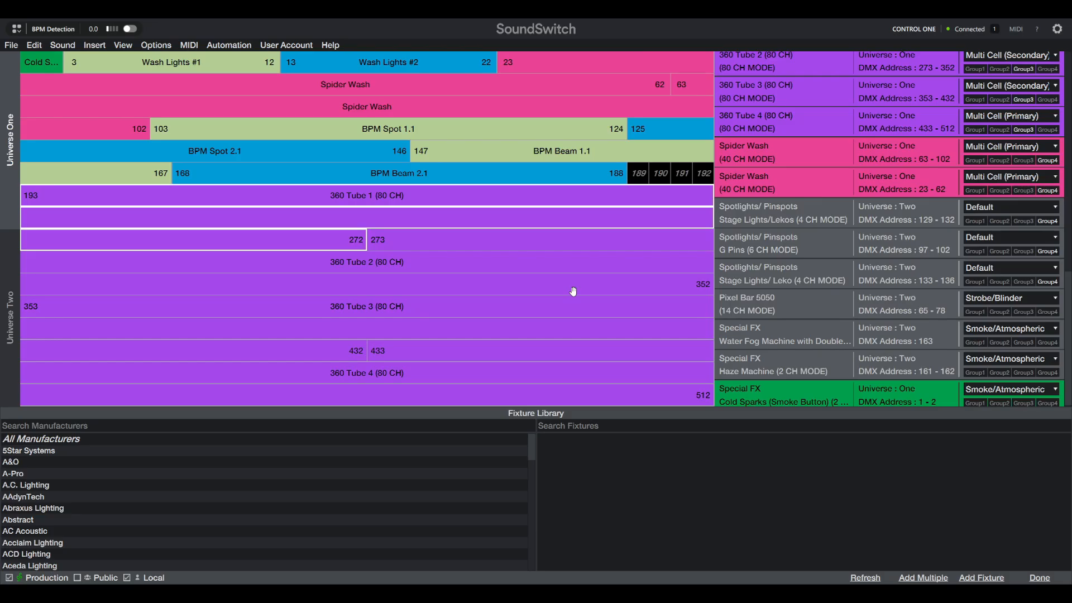
# - Check the Wash Lights group assignment and compare the fixtures patched in Universe One with those in Universe Two
pyautogui.scroll(10, 823, 195)
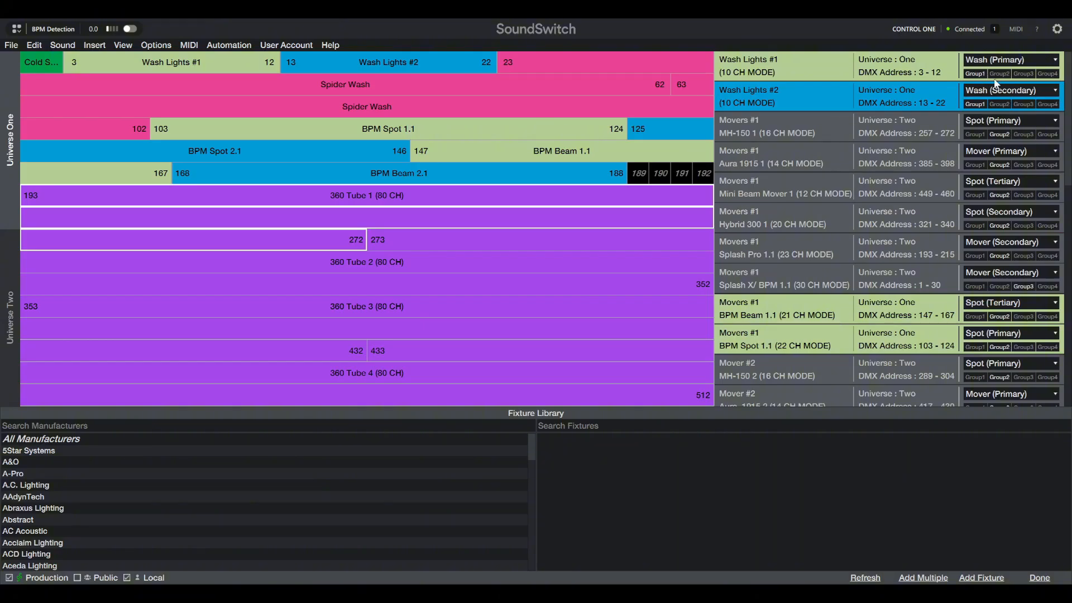
pyautogui.click(975, 74)
pyautogui.click(4, 304)
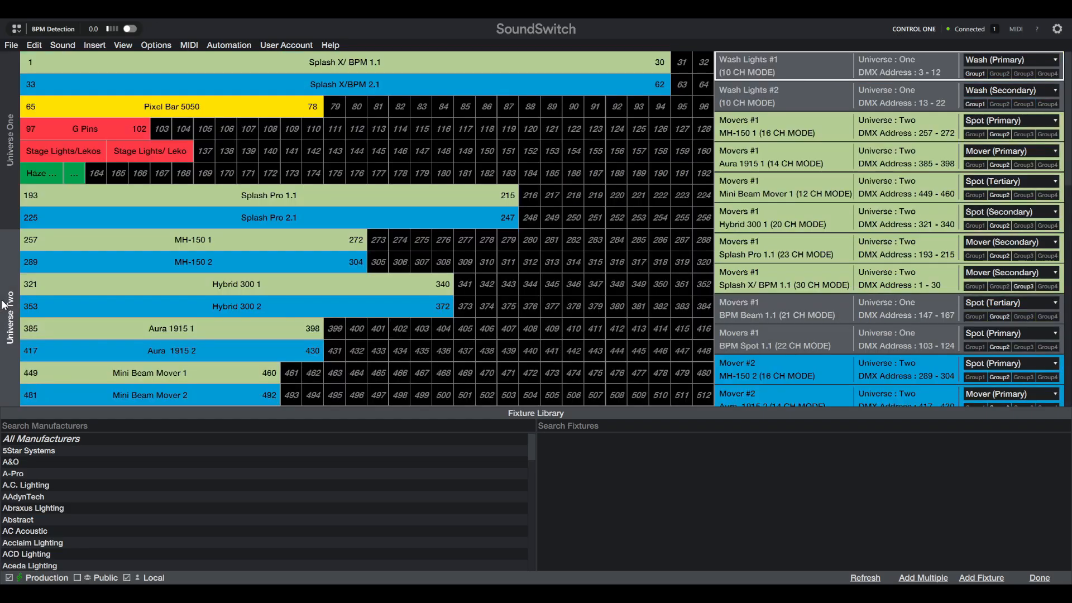
pyautogui.click(10, 169)
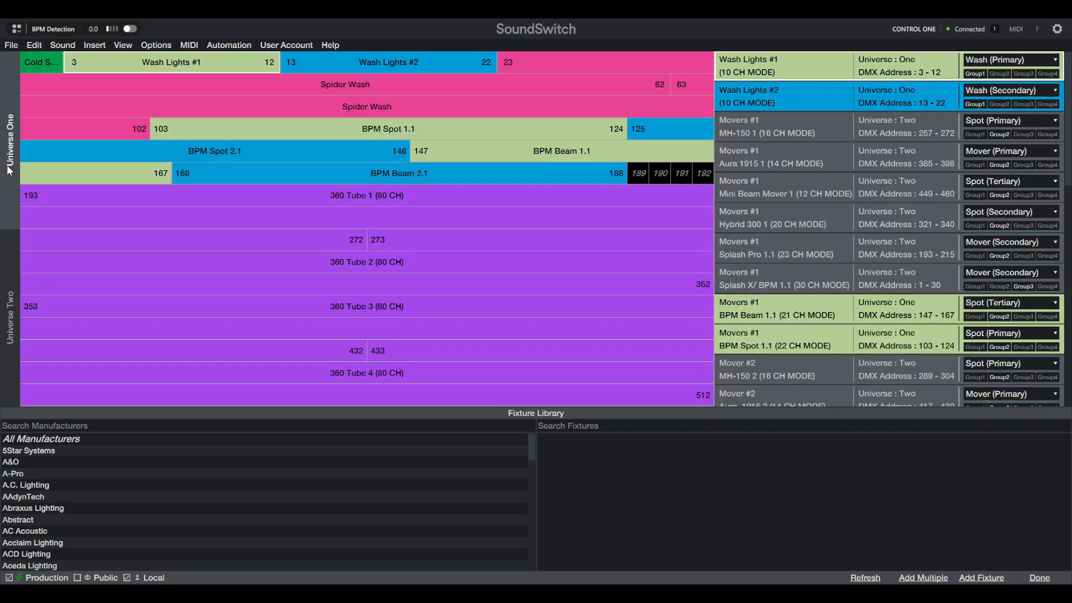
pyautogui.click(11, 249)
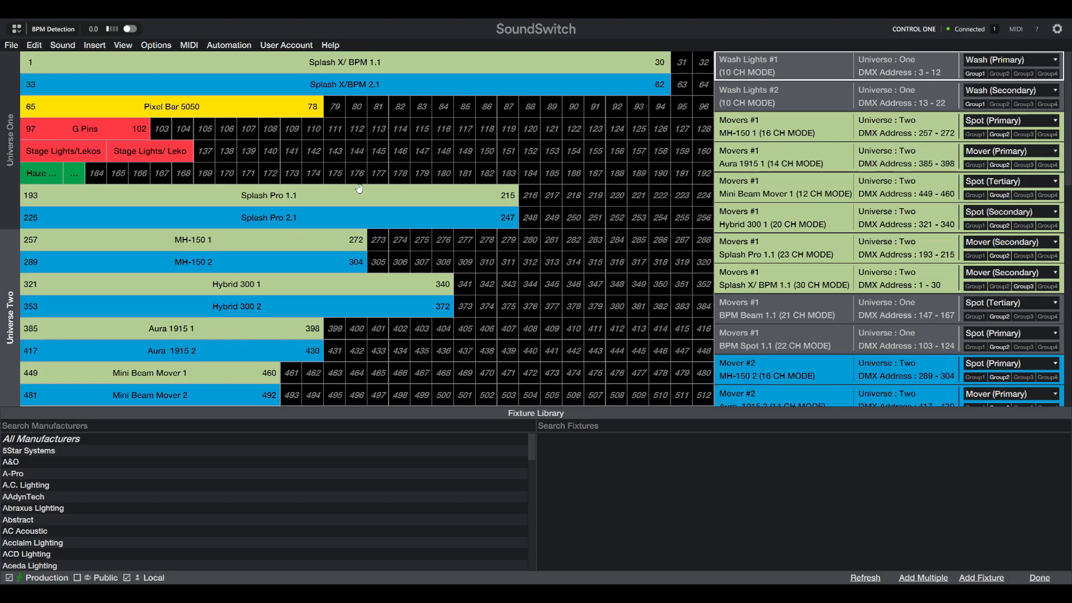
pyautogui.scroll(-3, 751, 251)
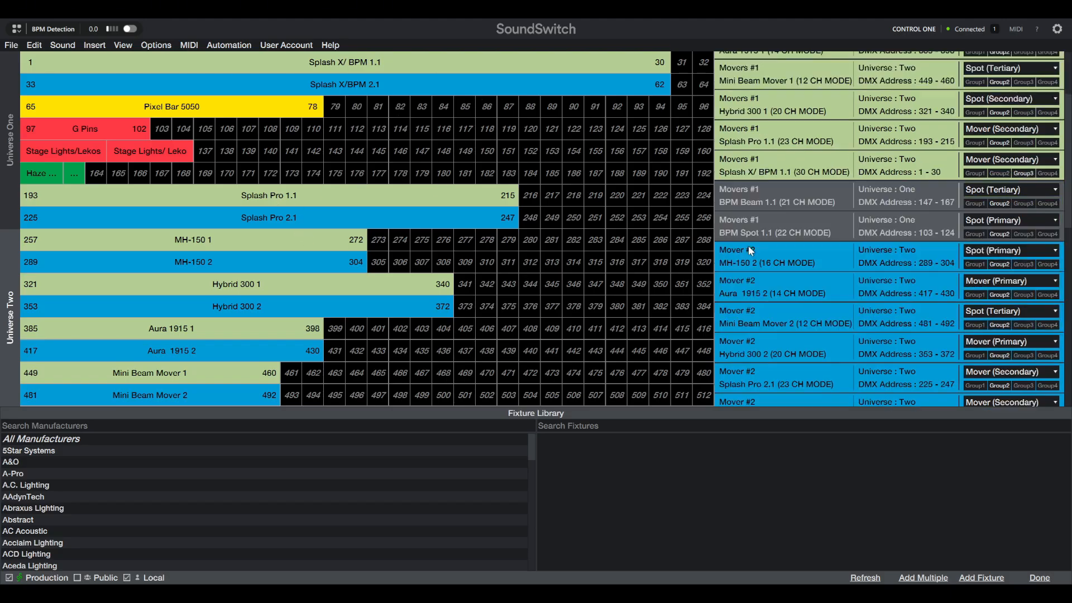
pyautogui.scroll(-10, 751, 252)
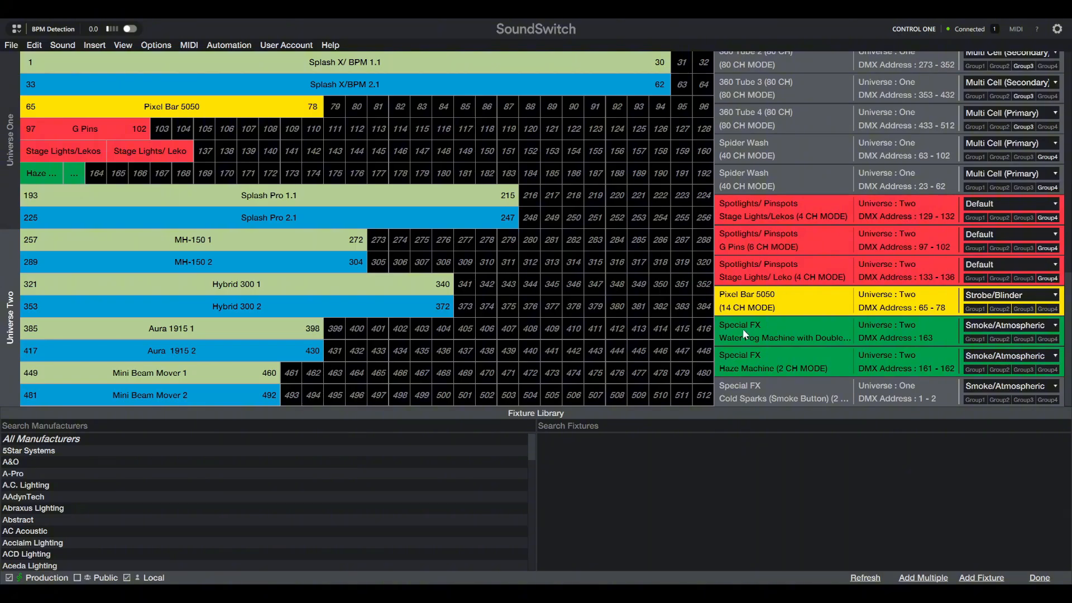
pyautogui.scroll(10, 778, 316)
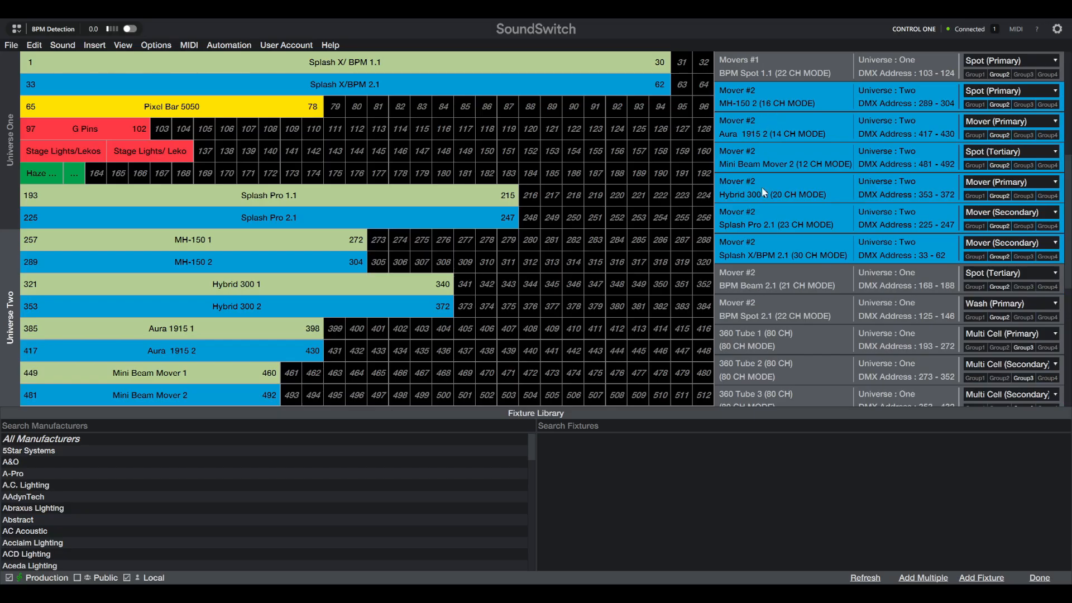
pyautogui.scroll(3, 761, 186)
pyautogui.scroll(-1, 758, 284)
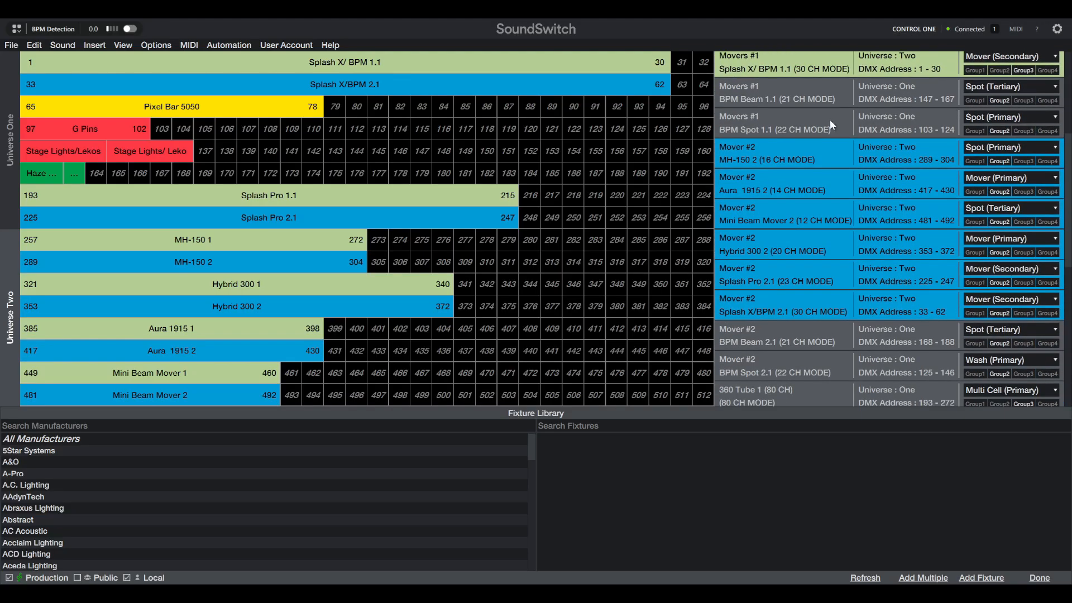
# - Inspect the Universe One entries in the fixture list, including the wash lights and BPM Beam and Spot fixtures
pyautogui.click(6, 150)
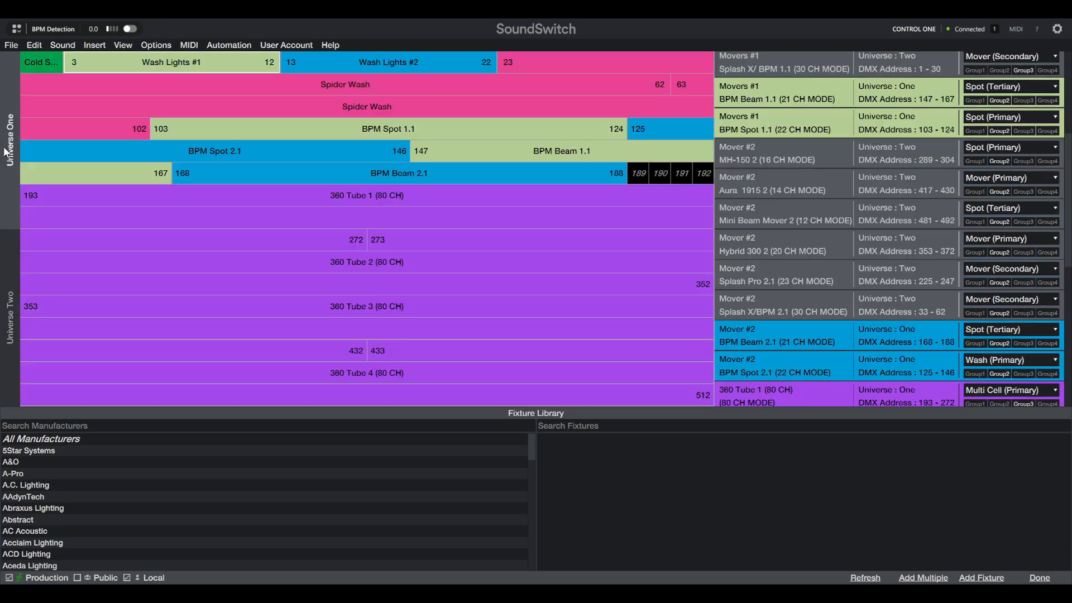
pyautogui.scroll(5, 727, 211)
pyautogui.scroll(-2, 727, 215)
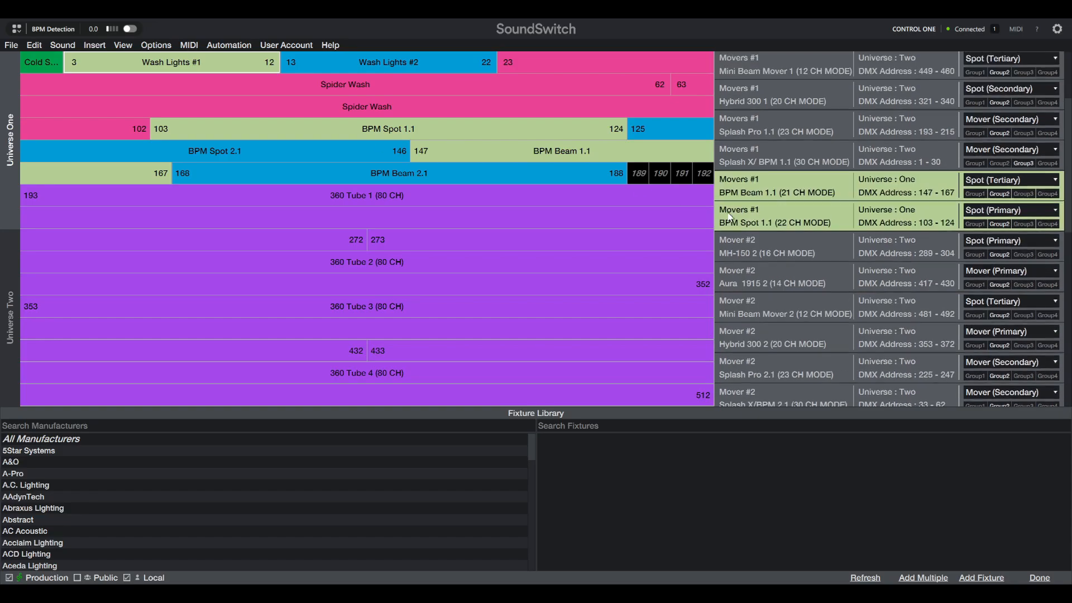
pyautogui.scroll(3, 729, 216)
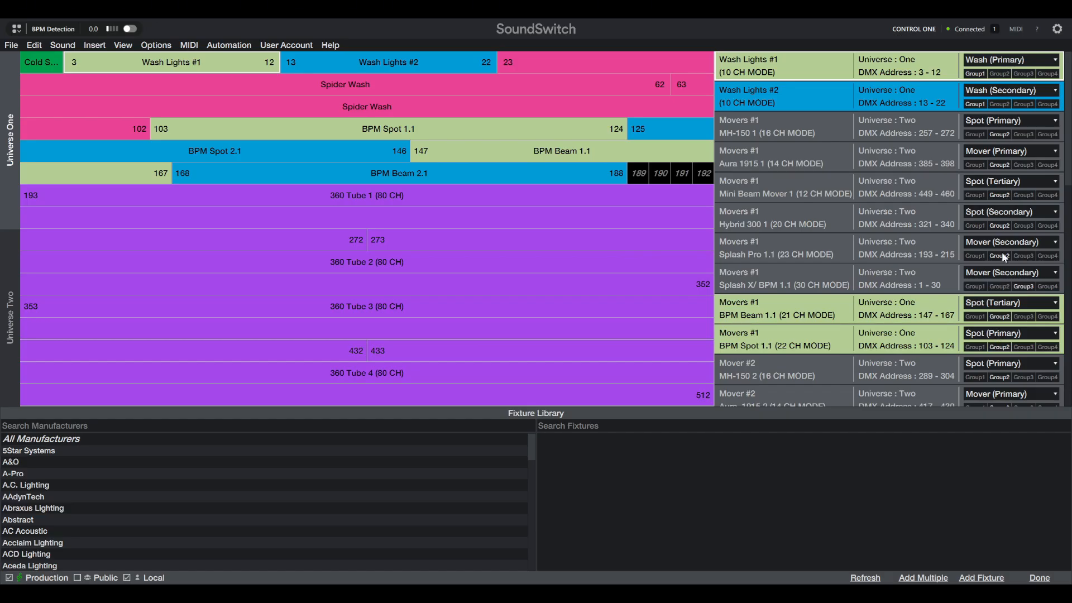
# - Review the role and group assignments across the fixture list, trying Group 2 for Splash X/BPM 1.1
pyautogui.click(1001, 288)
pyautogui.scroll(-5, 912, 314)
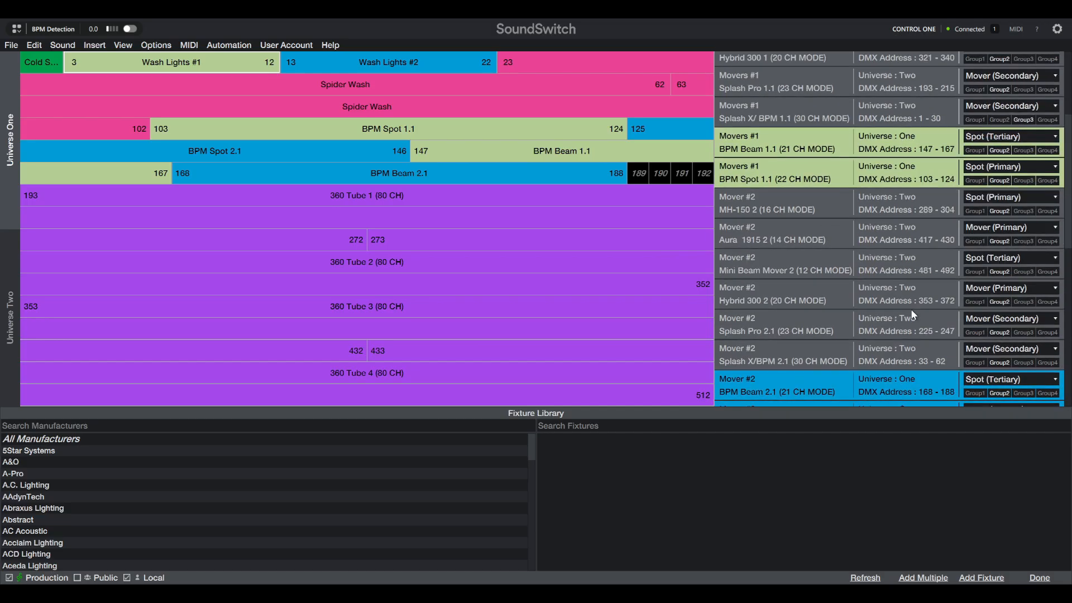
pyautogui.scroll(5, 913, 314)
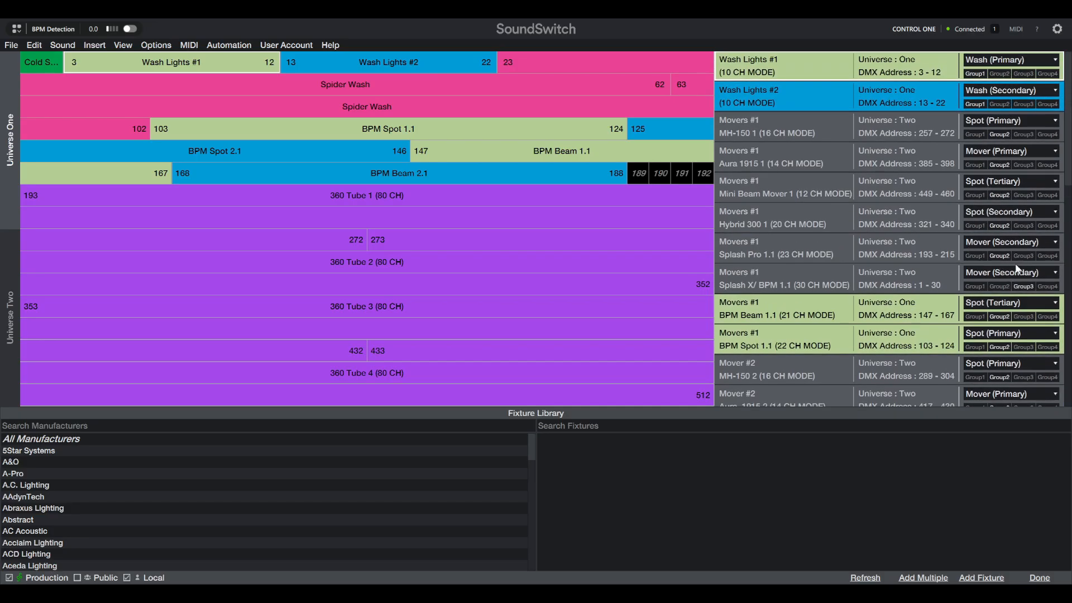
pyautogui.scroll(-5, 947, 297)
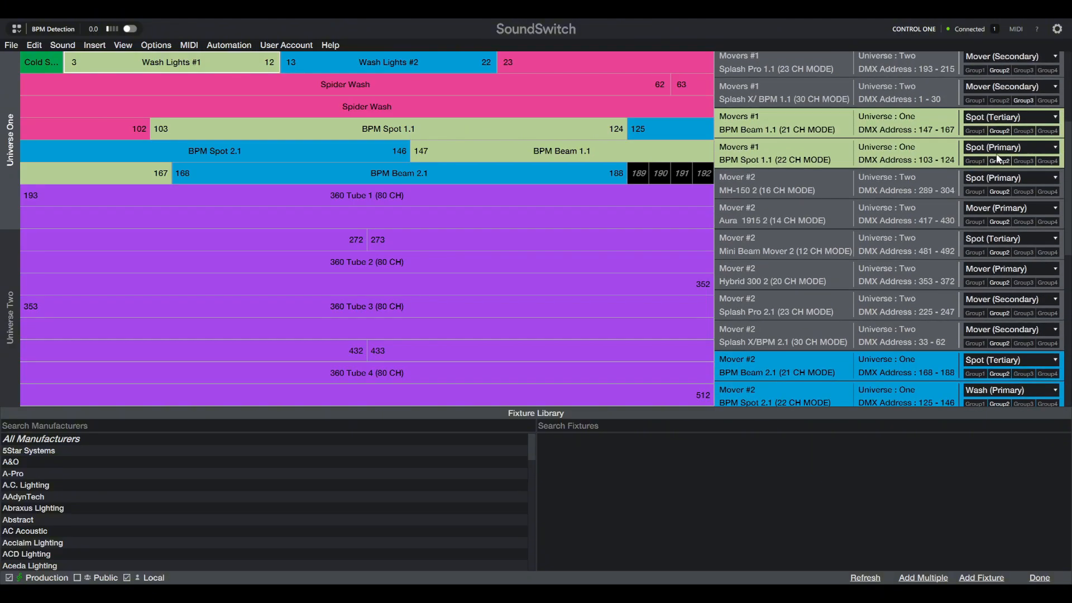
pyautogui.scroll(-1, 974, 287)
pyautogui.scroll(-3, 975, 287)
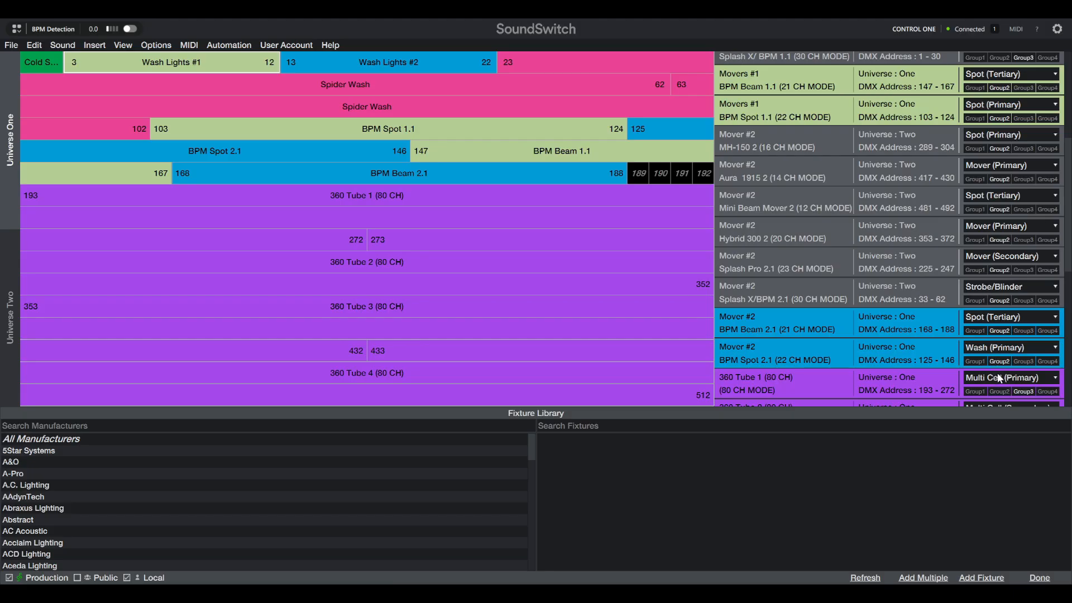
pyautogui.click(989, 323)
pyautogui.scroll(5, 913, 255)
pyautogui.scroll(1, 913, 256)
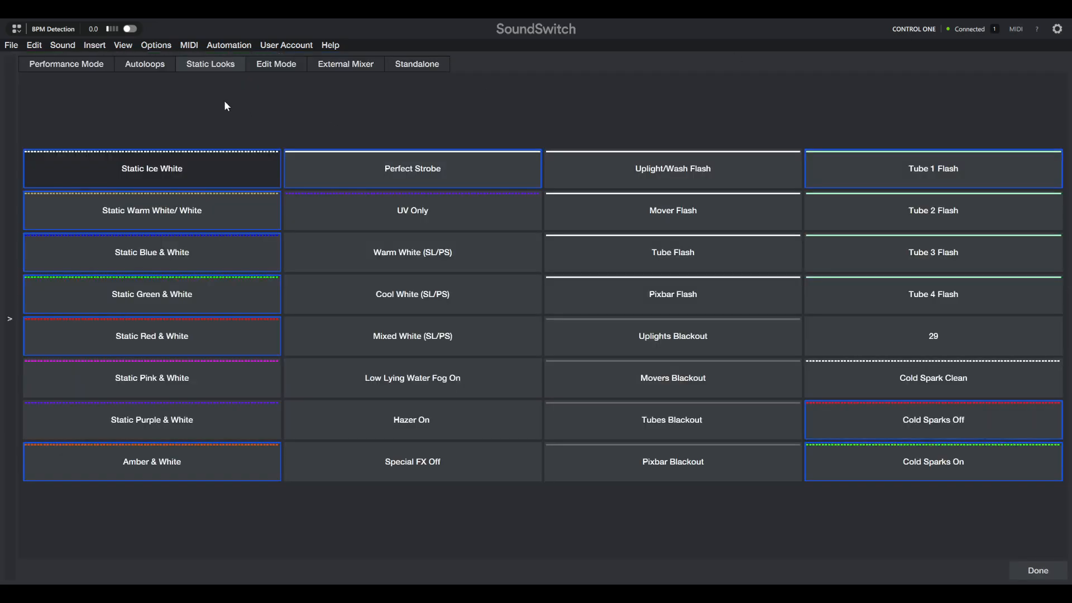
# - View the Autoloops and Performance Mode MIDI mappings, including the group intensity faders, and exit the MIDI mapping
pyautogui.click(136, 65)
pyautogui.click(86, 65)
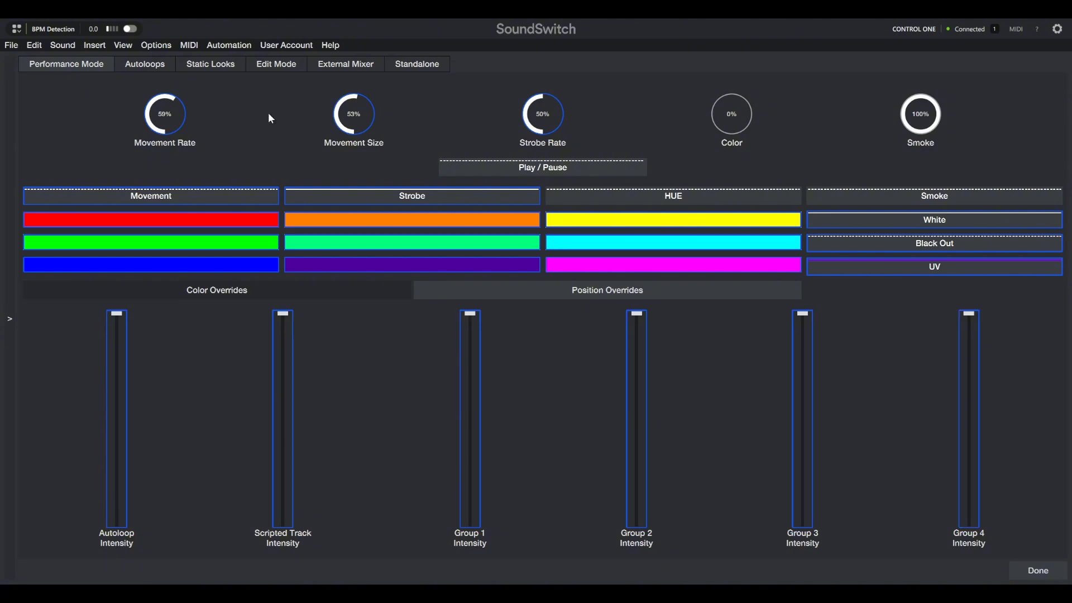
pyautogui.click(1014, 31)
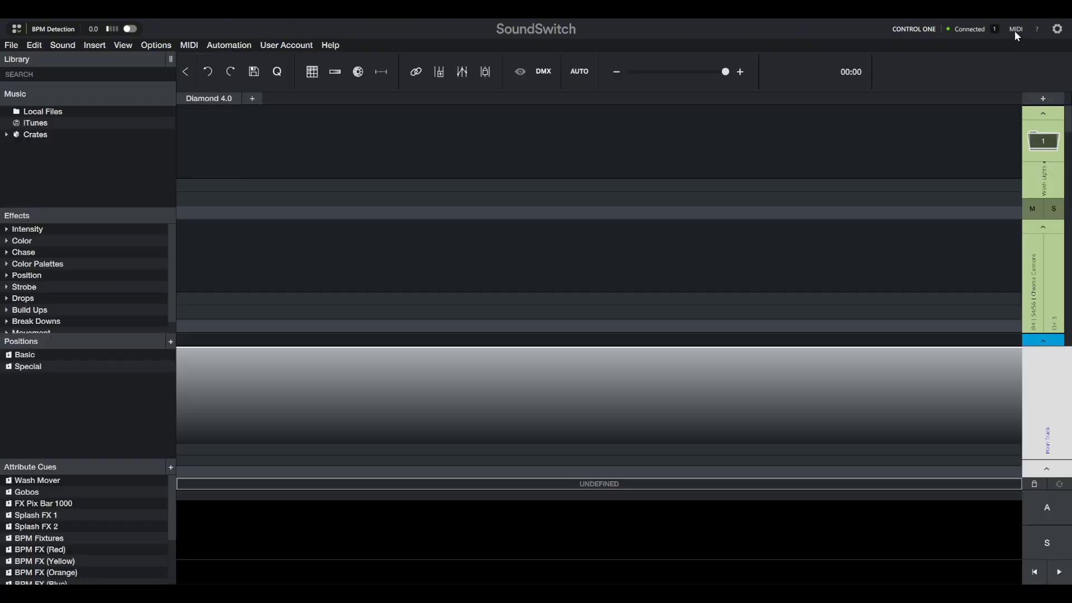
# - Reopen the DMX fixture patch, assign Splash X/BPM 1.1 to Group 2 and check the remaining fixtures' groups
pyautogui.click(543, 74)
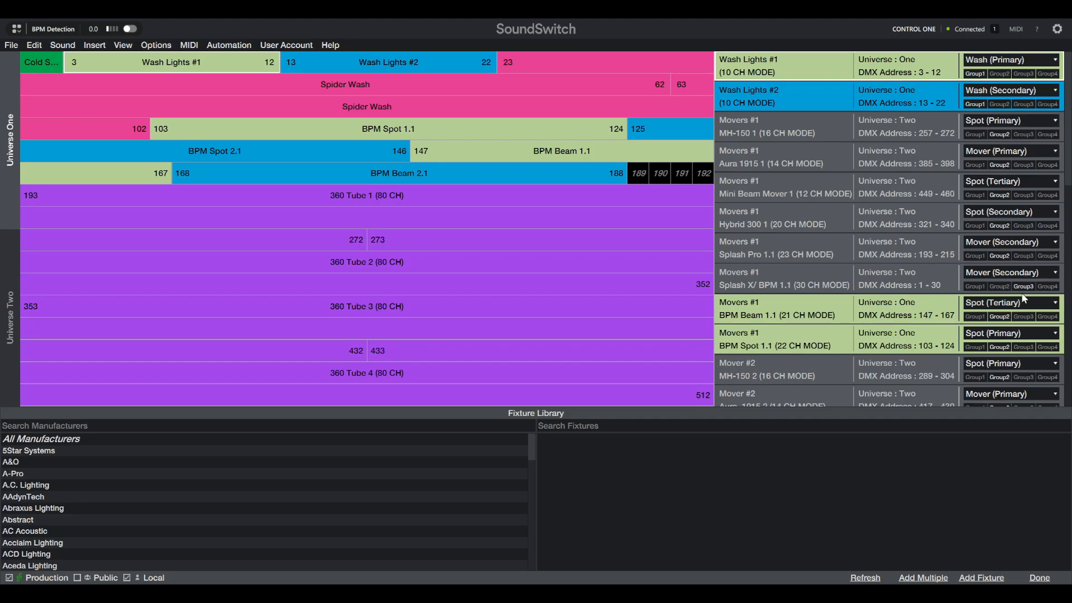
pyautogui.click(999, 286)
pyautogui.scroll(-8, 908, 255)
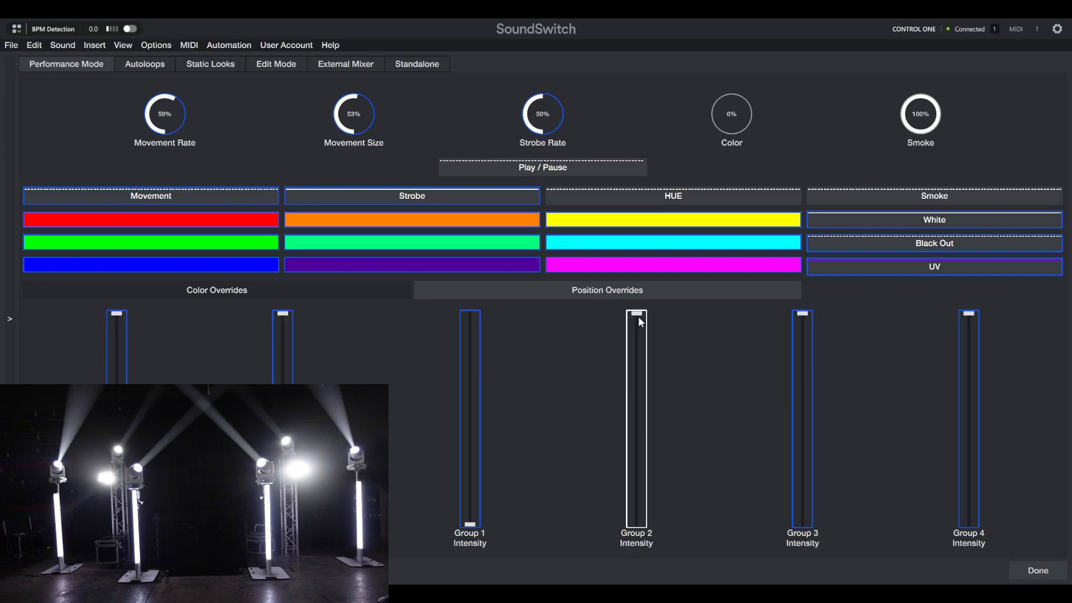
# - Lower the Group 2 and Group 3 intensity faders to zero and set Group 4 intensity to full in Performance Mode
pyautogui.moveTo(641, 321); pyautogui.dragTo(642, 481)
pyautogui.moveTo(736, 547); pyautogui.dragTo(709, 555)
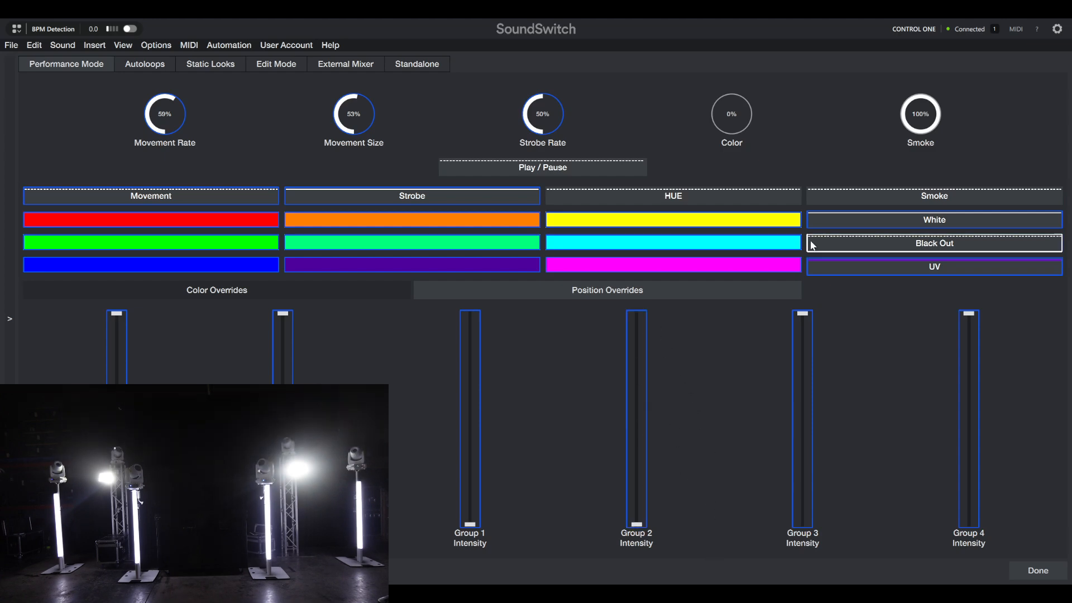
pyautogui.moveTo(802, 324); pyautogui.dragTo(819, 534)
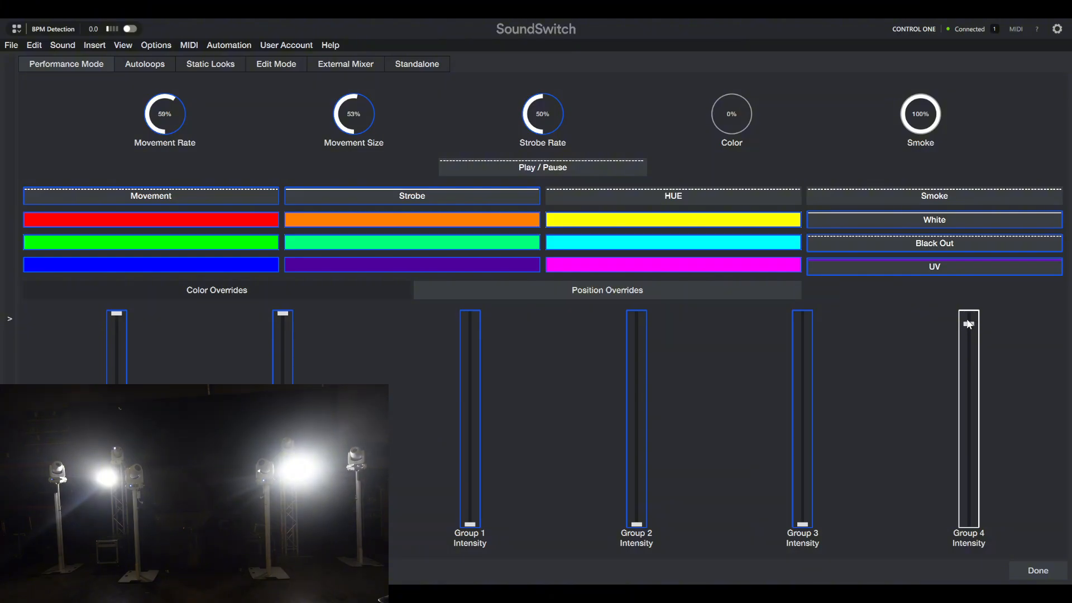
pyautogui.moveTo(969, 325)
pyautogui.mouseDown()
pyautogui.moveTo(973, 414)
pyautogui.moveTo(981, 339)
pyautogui.moveTo(968, 309)
pyautogui.mouseUp()
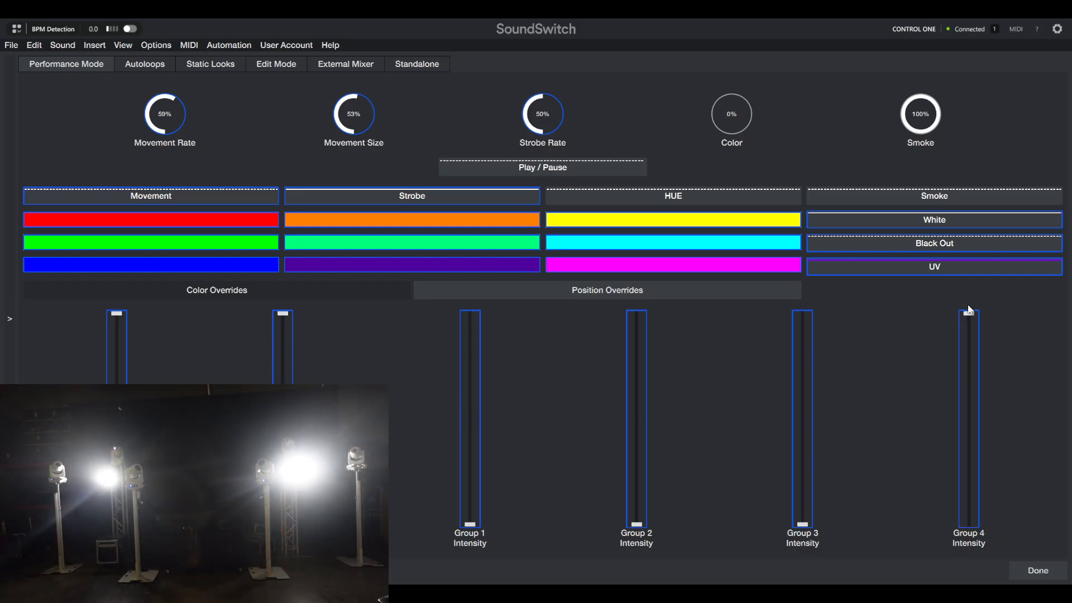
# - Trigger the Cool White, Warm White and Mixed White (SL/PS) static looks in turn, finish on Warm White, and exit the MIDI mapping
pyautogui.click(211, 64)
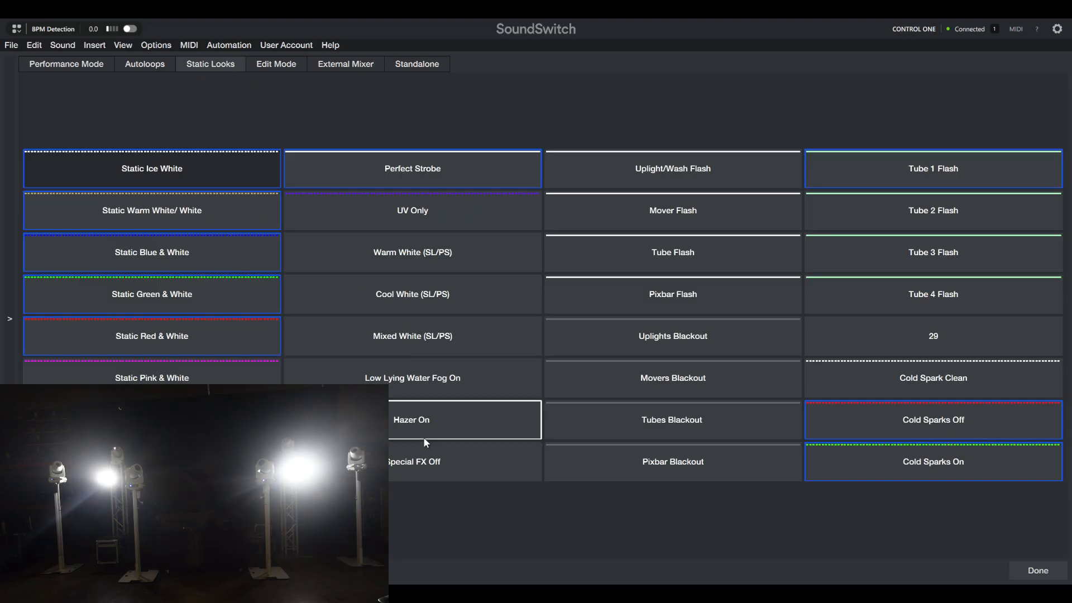
pyautogui.click(418, 292)
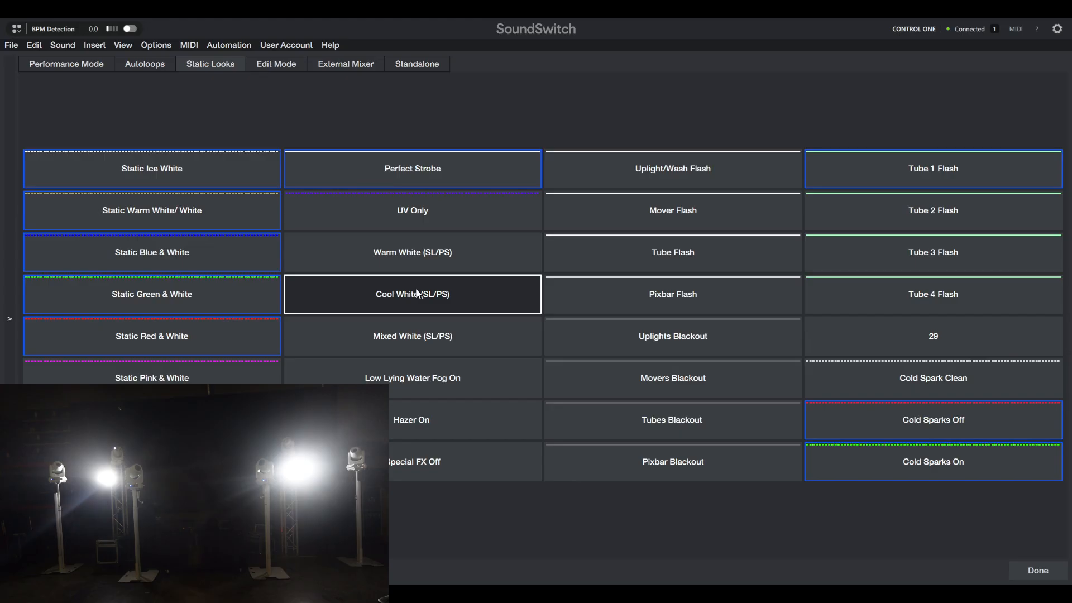
pyautogui.click(413, 271)
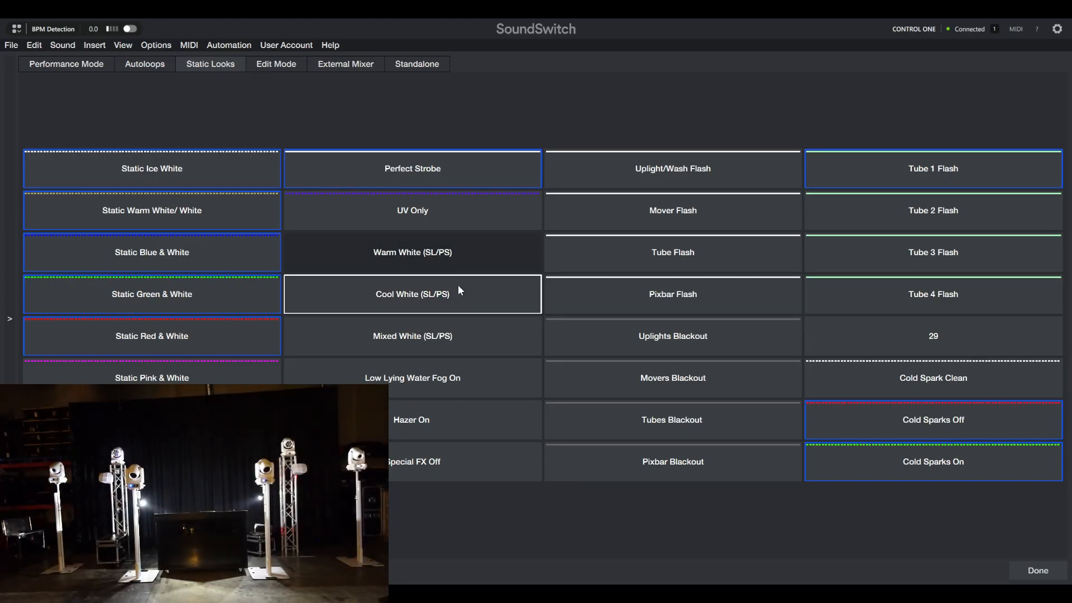
pyautogui.click(436, 343)
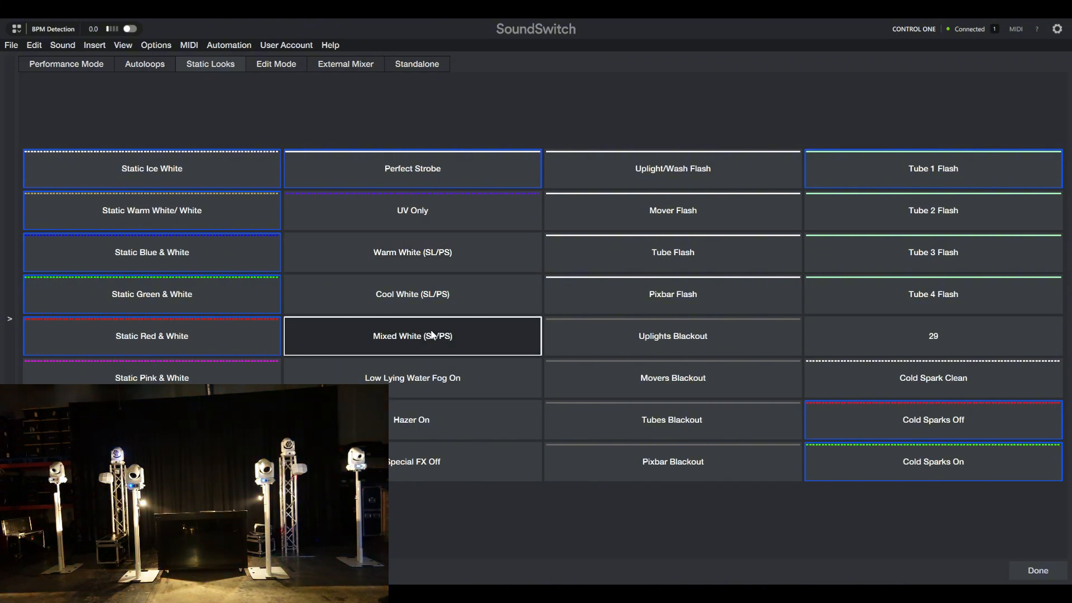
pyautogui.click(429, 279)
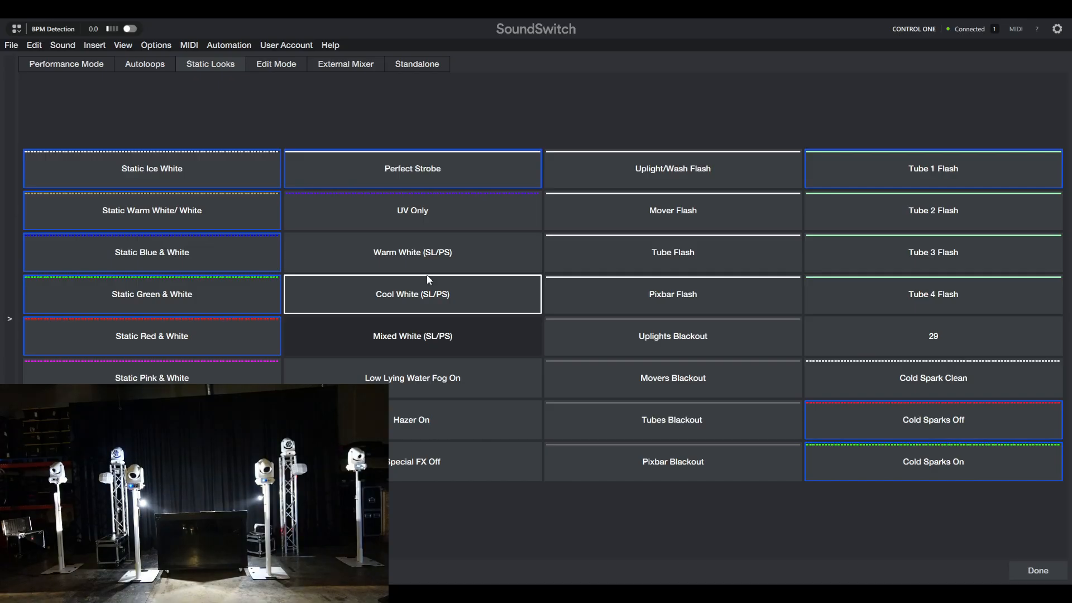
pyautogui.click(378, 334)
pyautogui.click(453, 210)
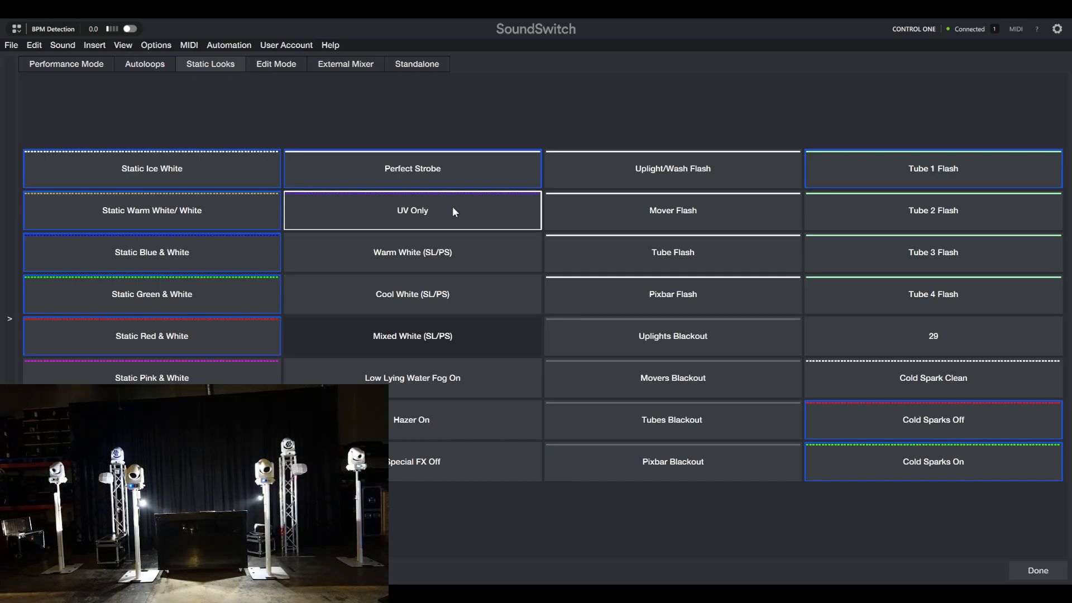
pyautogui.click(440, 252)
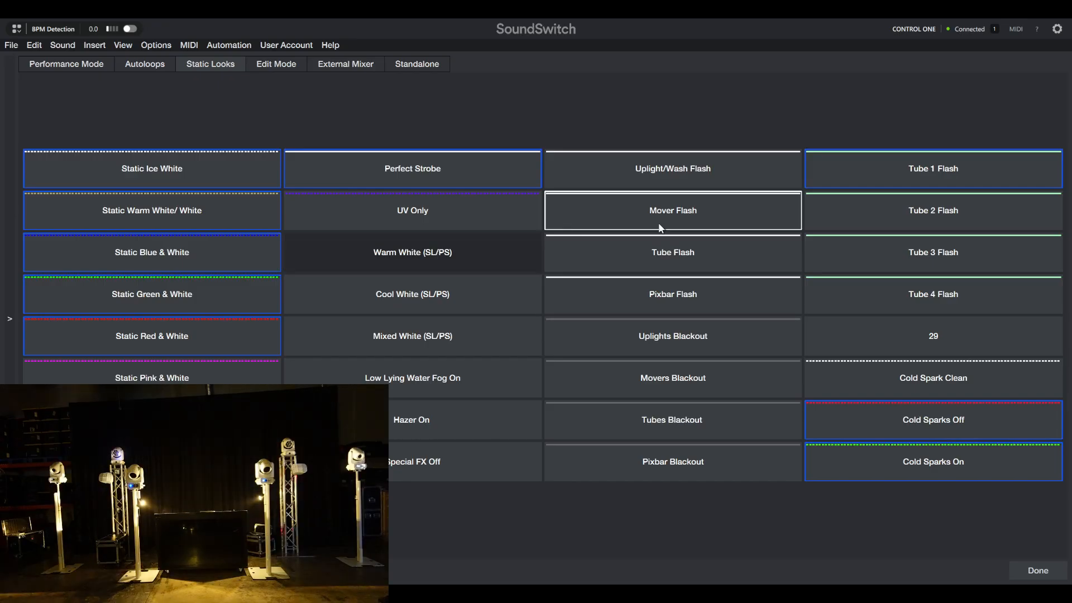
pyautogui.click(1024, 564)
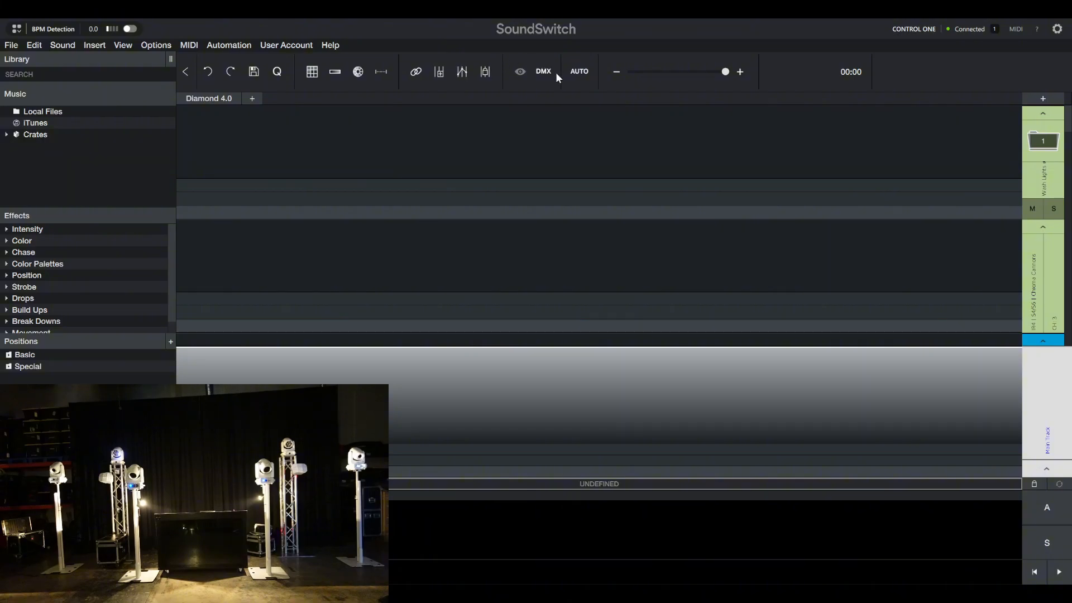
# - Review the Performance Mode and Static Looks MIDI mappings, exit the mapping and show the Autoloop banks
pyautogui.click(1013, 31)
pyautogui.click(61, 64)
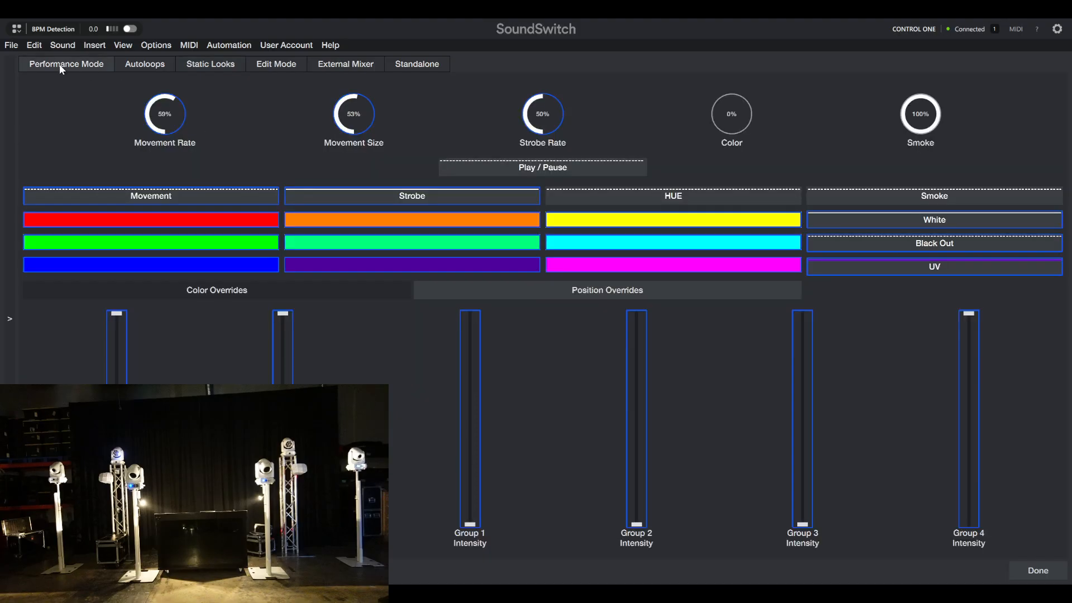
pyautogui.click(196, 62)
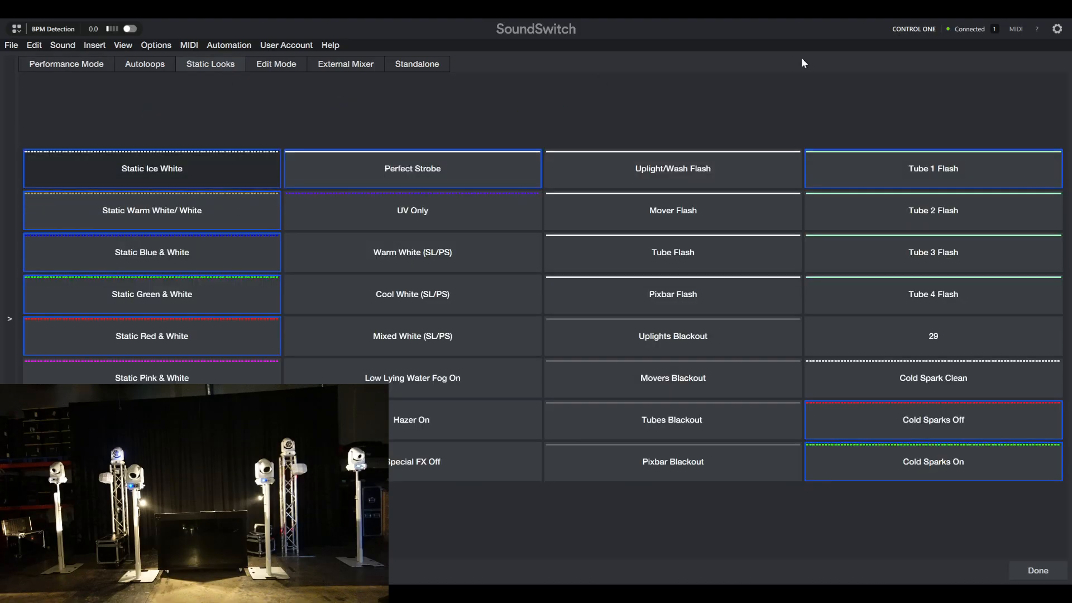
pyautogui.click(1040, 576)
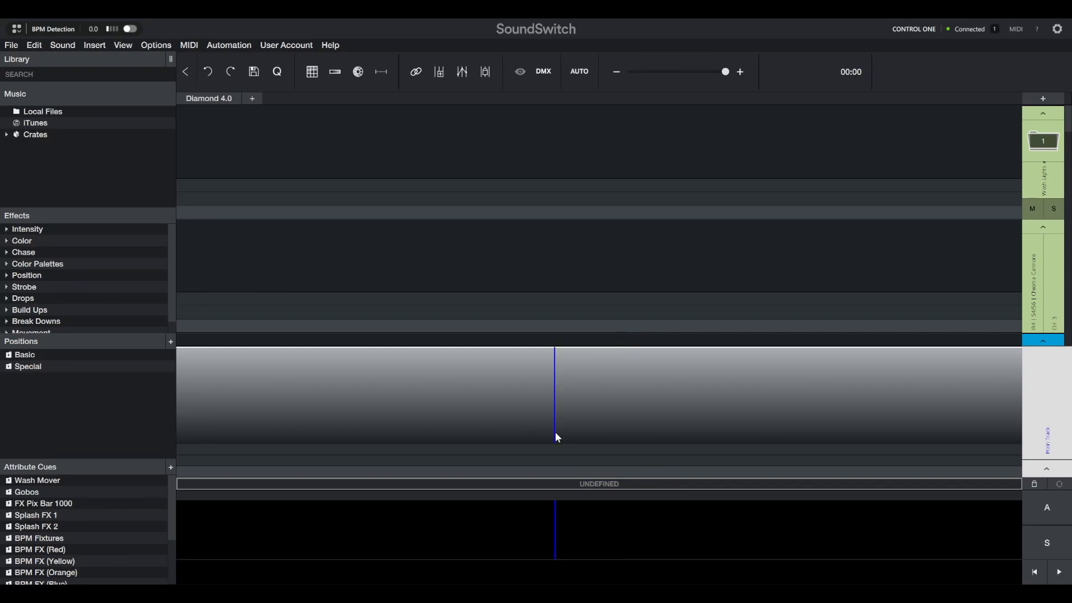
pyautogui.click(1047, 515)
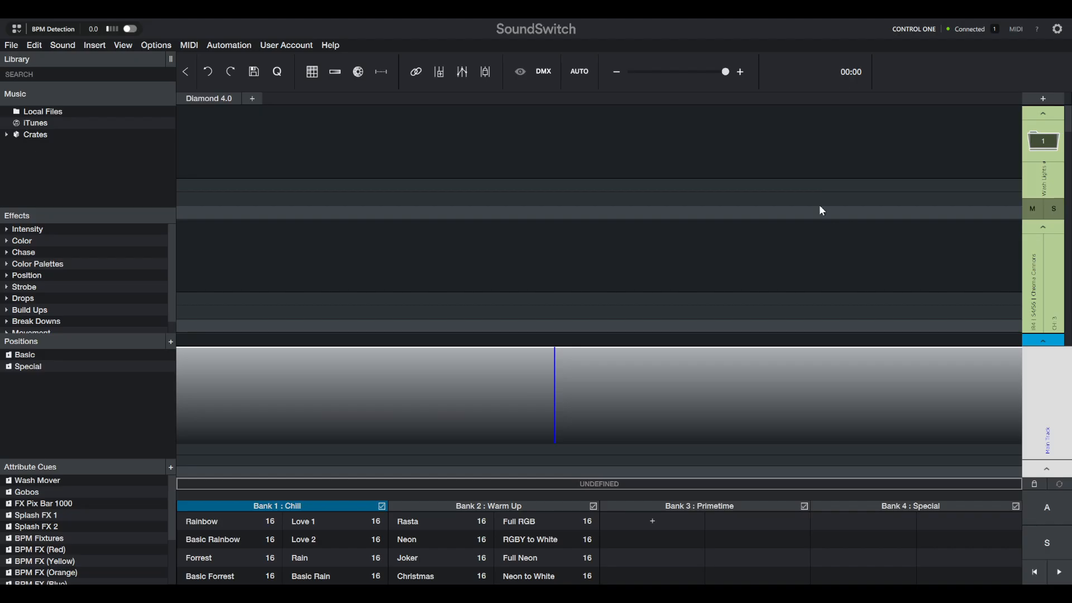
# - Reopen the Performance Mode MIDI mapping and raise the Group 1, Group 2 and Group 3 intensity faders to about full
pyautogui.click(1016, 28)
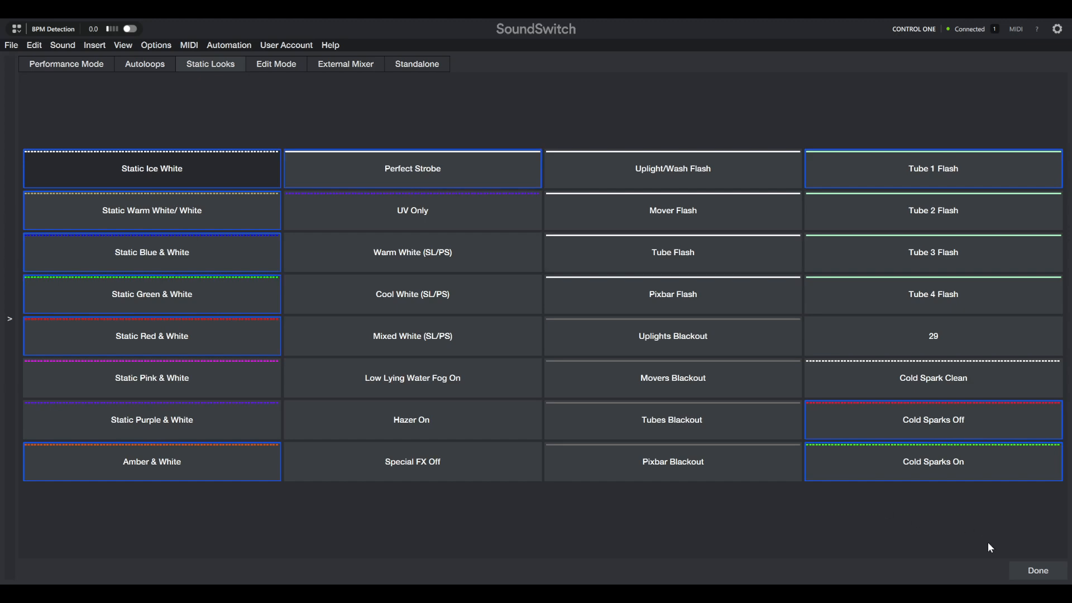
pyautogui.click(1015, 30)
pyautogui.click(1017, 29)
pyautogui.click(71, 66)
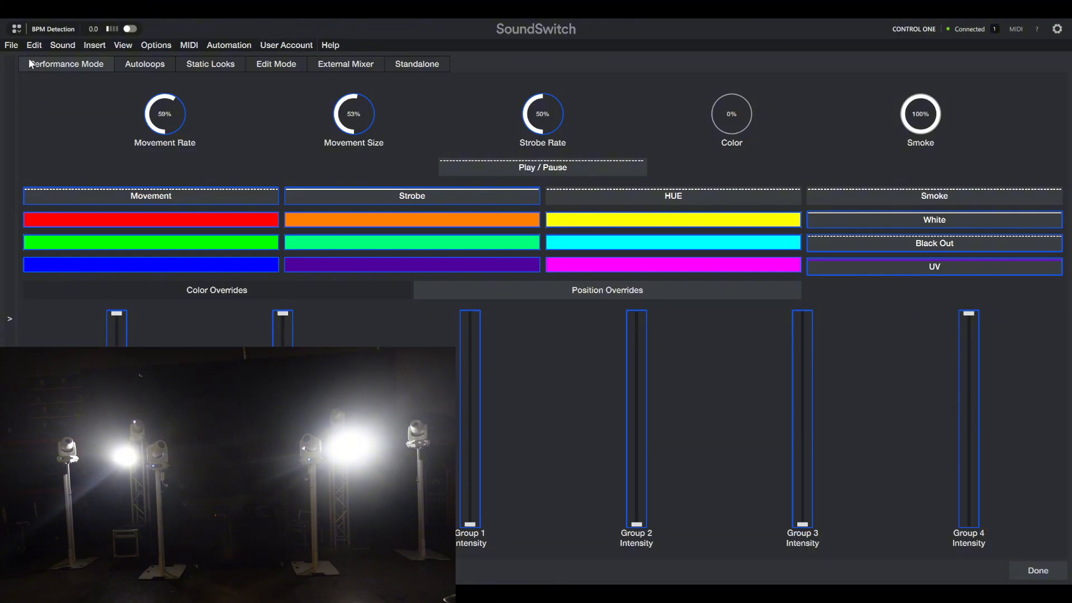
# - Fire the red, orange and cyan color overrides in turn, releasing each one before the next
pyautogui.click(166, 227)
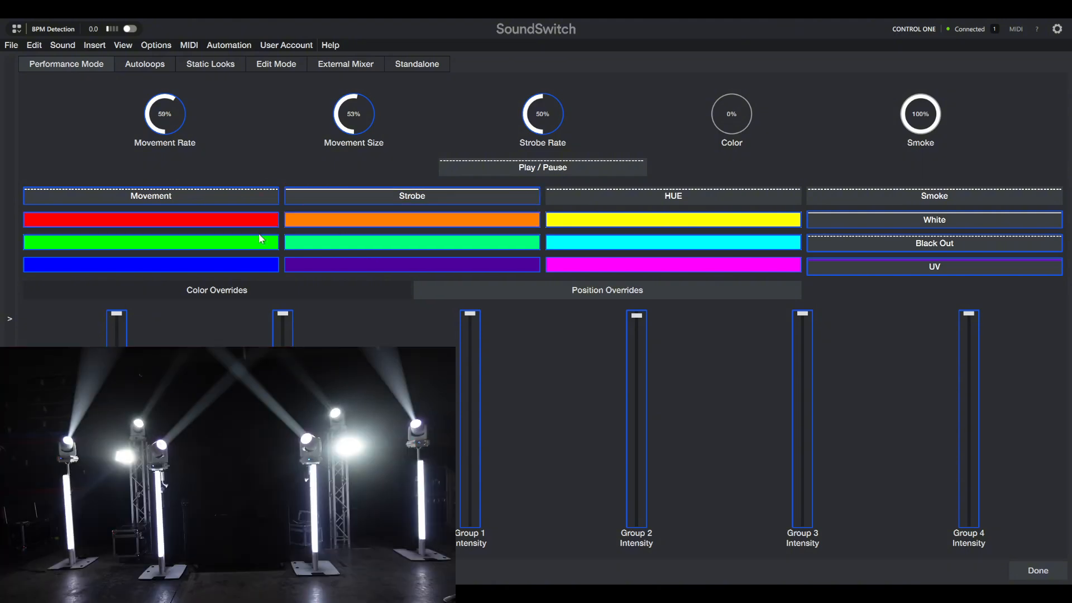
pyautogui.click(249, 222)
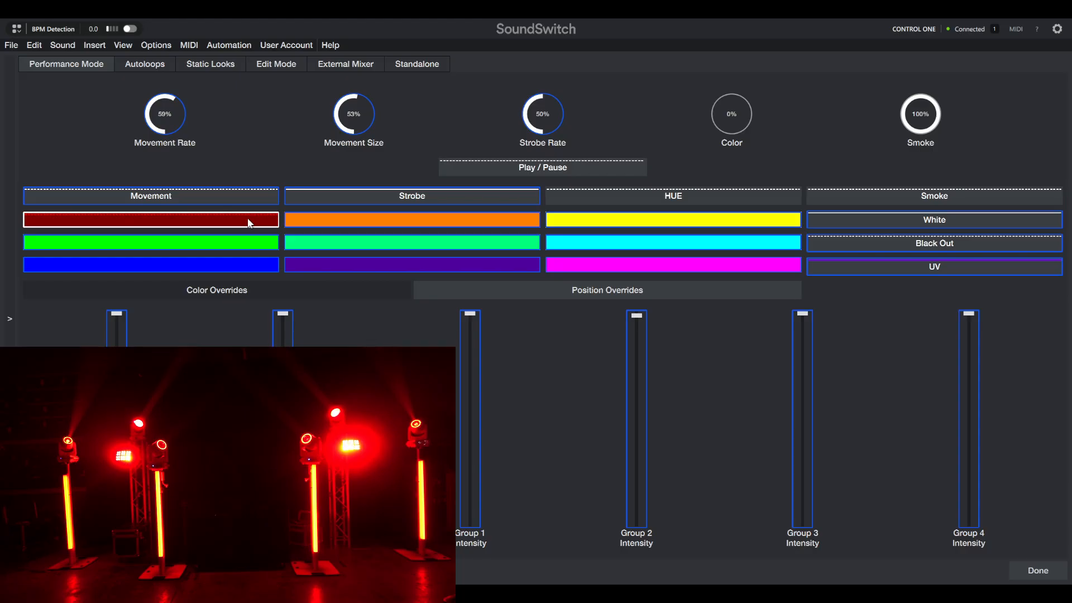
pyautogui.click(225, 222)
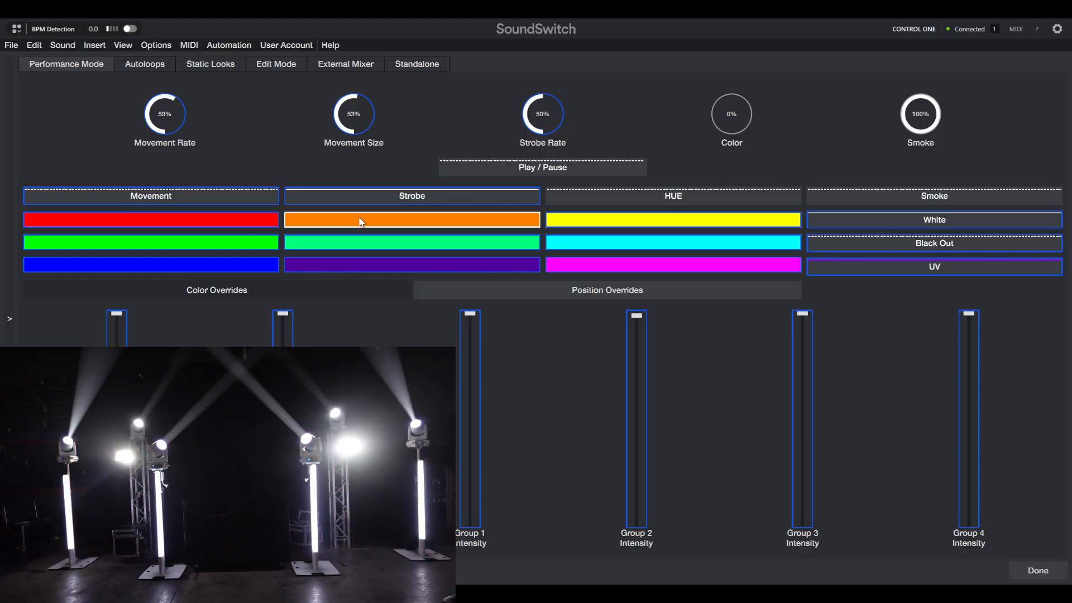
pyautogui.click(359, 221)
pyautogui.click(359, 222)
pyautogui.click(360, 222)
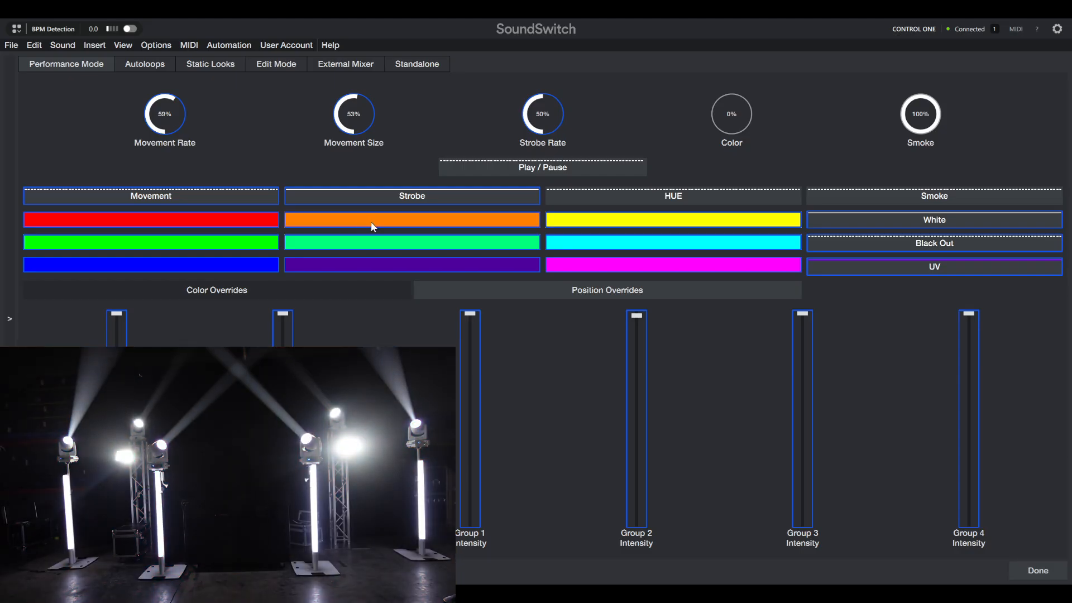
pyautogui.click(373, 225)
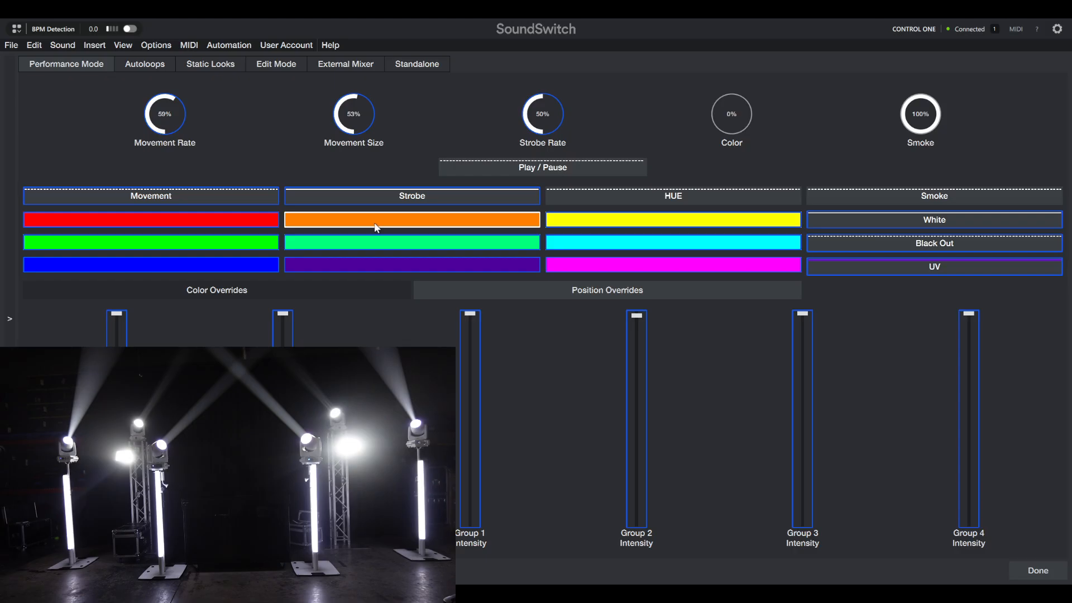
pyautogui.click(377, 224)
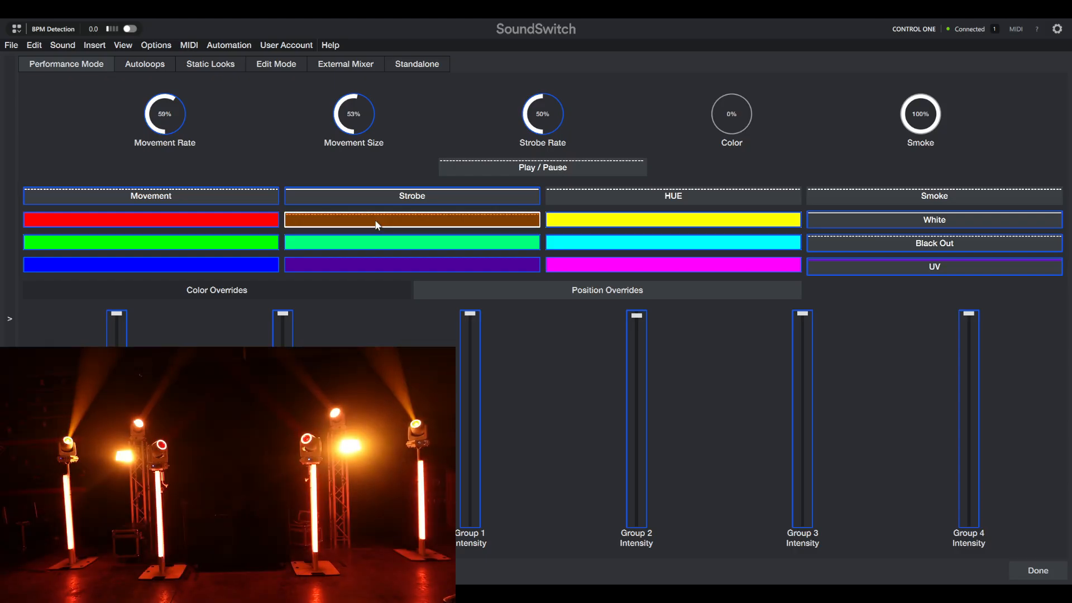
pyautogui.click(402, 226)
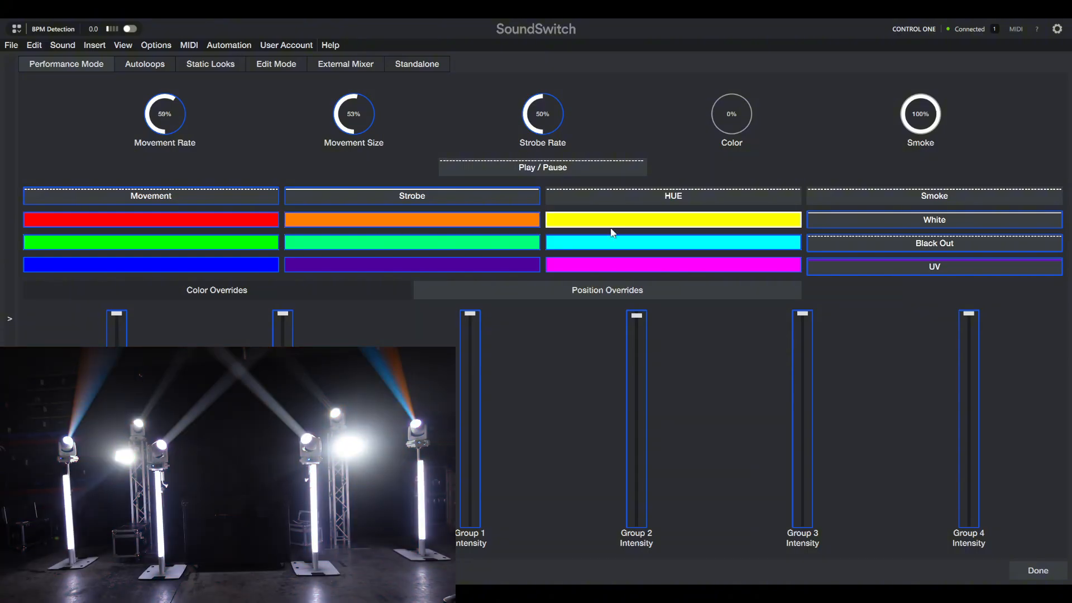
pyautogui.click(633, 243)
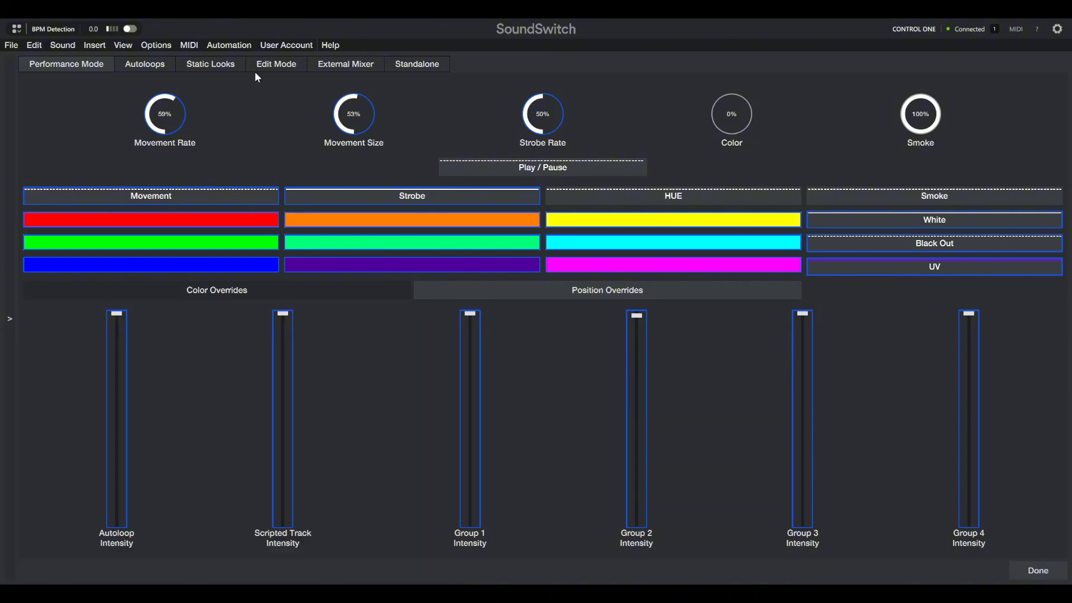
# - Trigger the static looks pairing blue, green, red, pink, purple and amber with white in turn, finishing on Amber & White
pyautogui.click(204, 65)
pyautogui.click(186, 251)
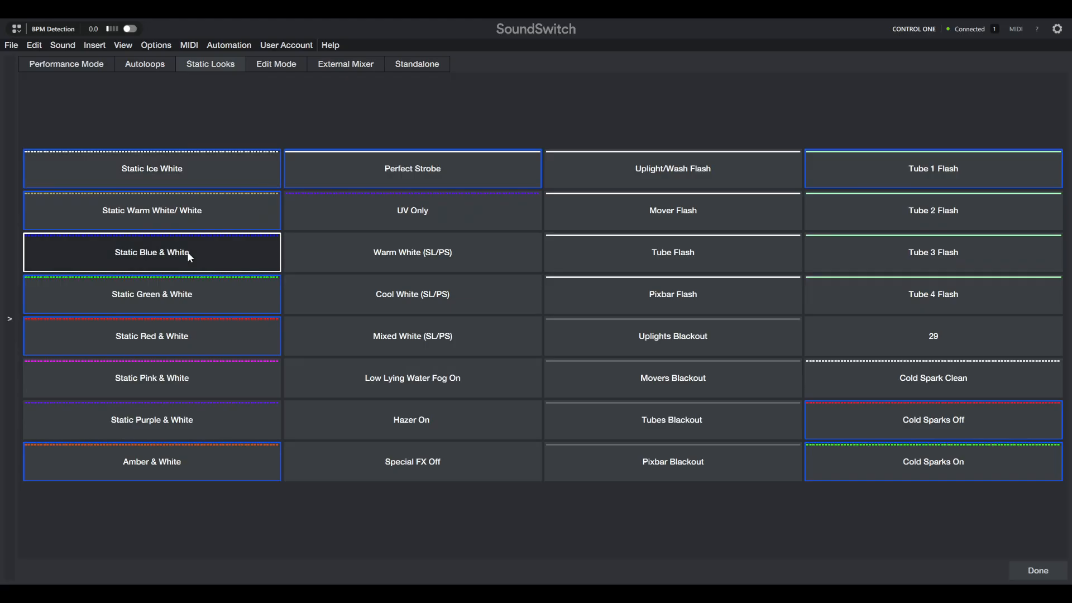
pyautogui.click(187, 294)
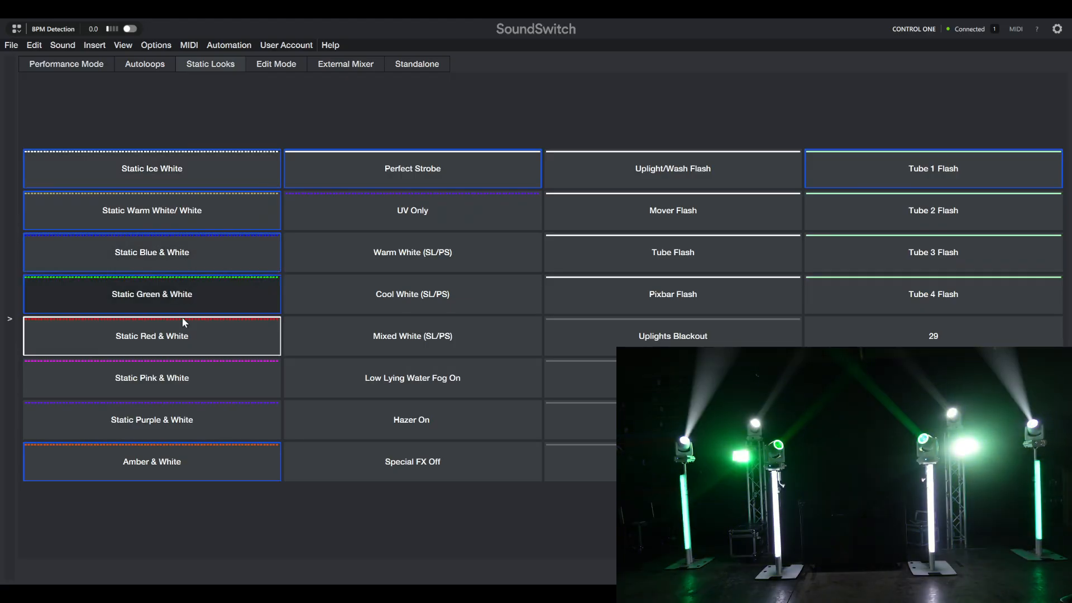
pyautogui.click(182, 340)
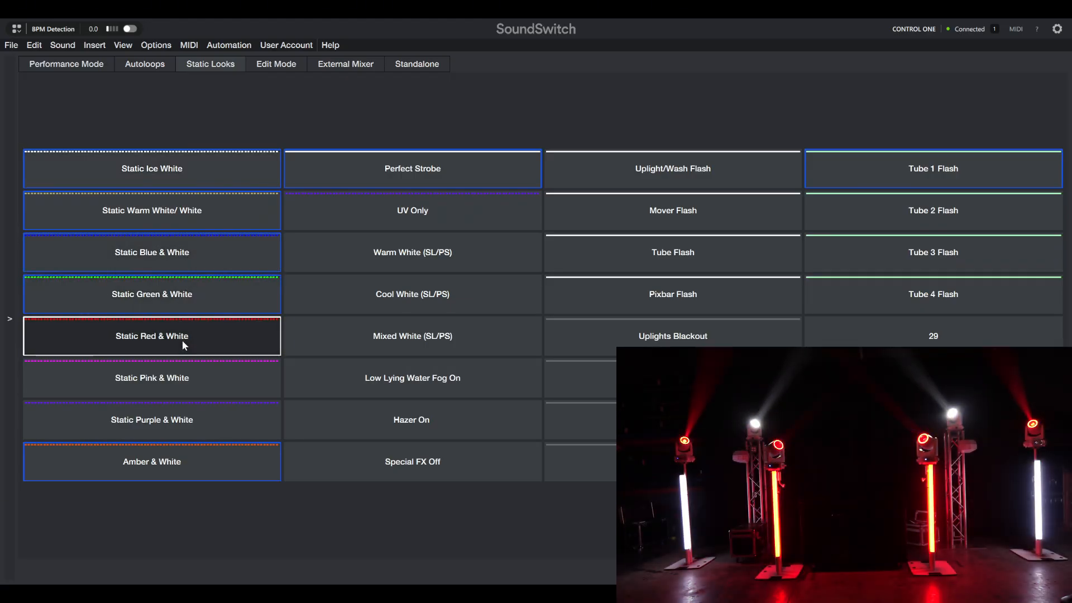
pyautogui.click(182, 378)
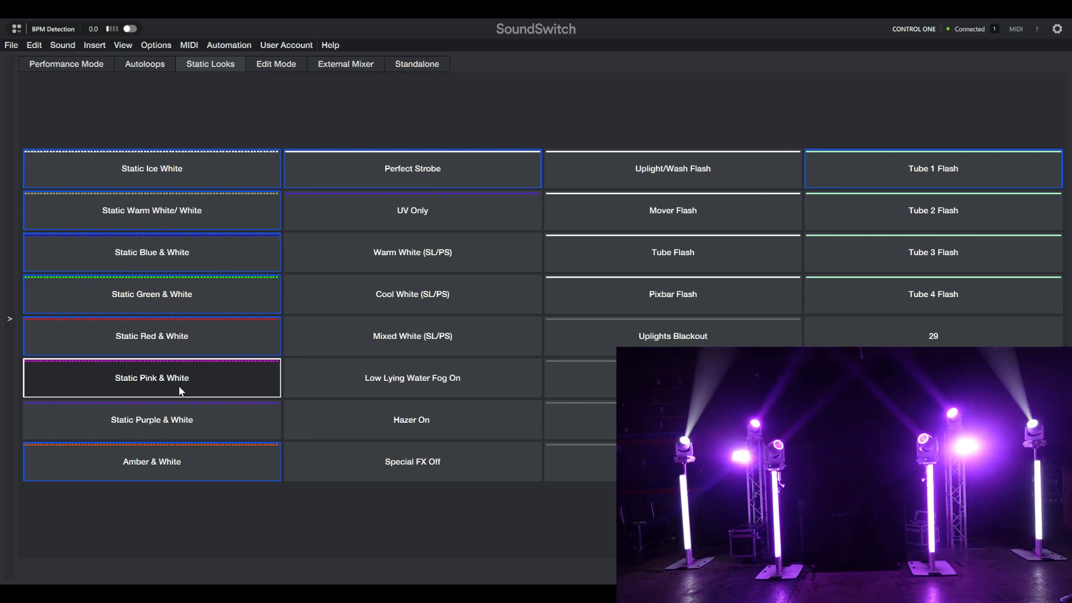
pyautogui.click(176, 427)
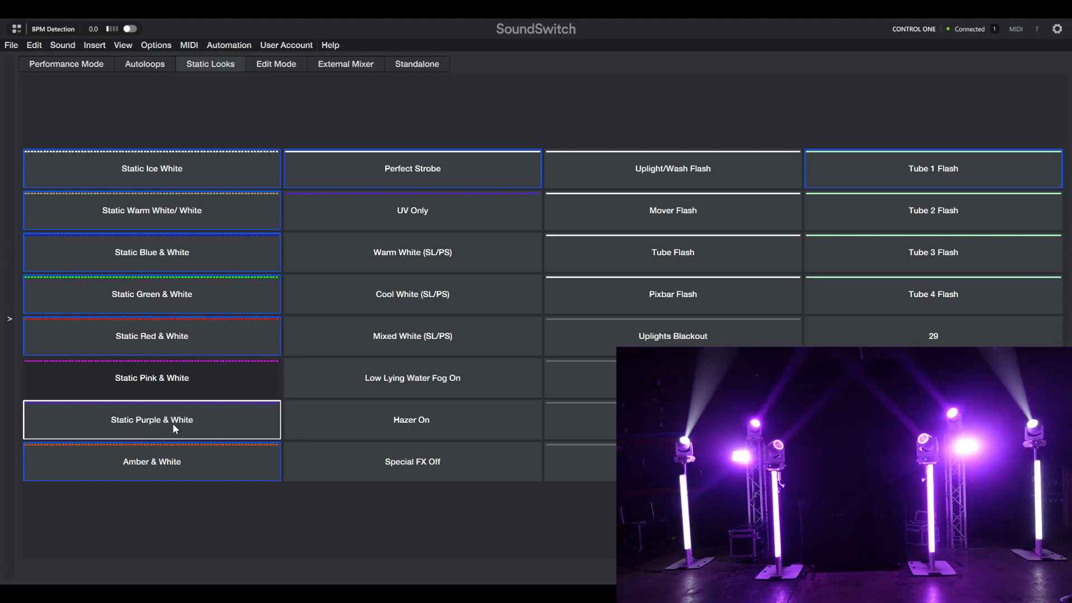
pyautogui.click(180, 460)
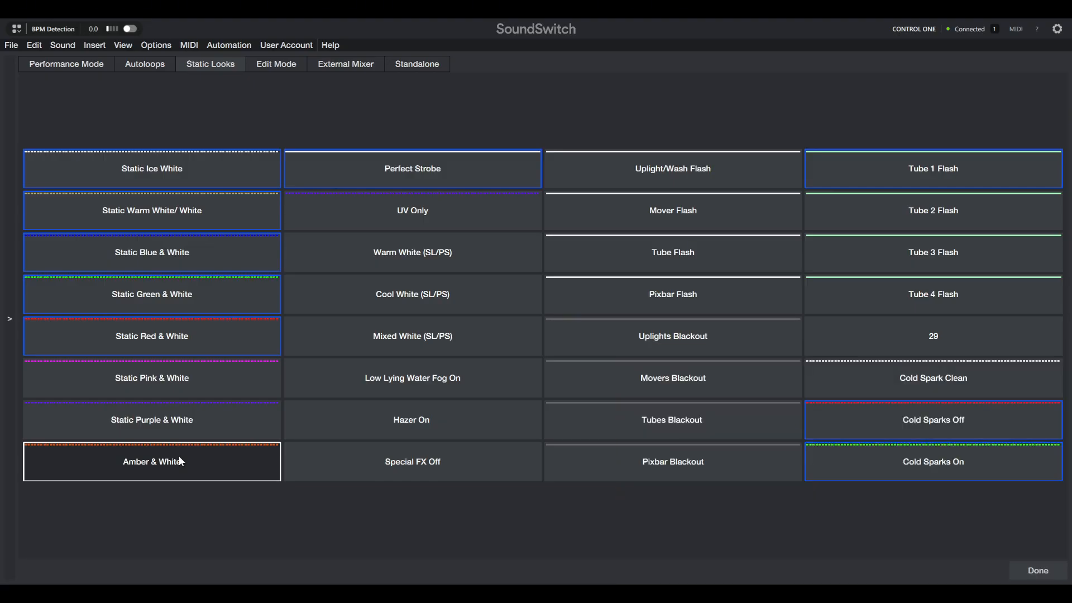
# - Switch the active static look from Amber & White to Static Ice White
pyautogui.click(235, 204)
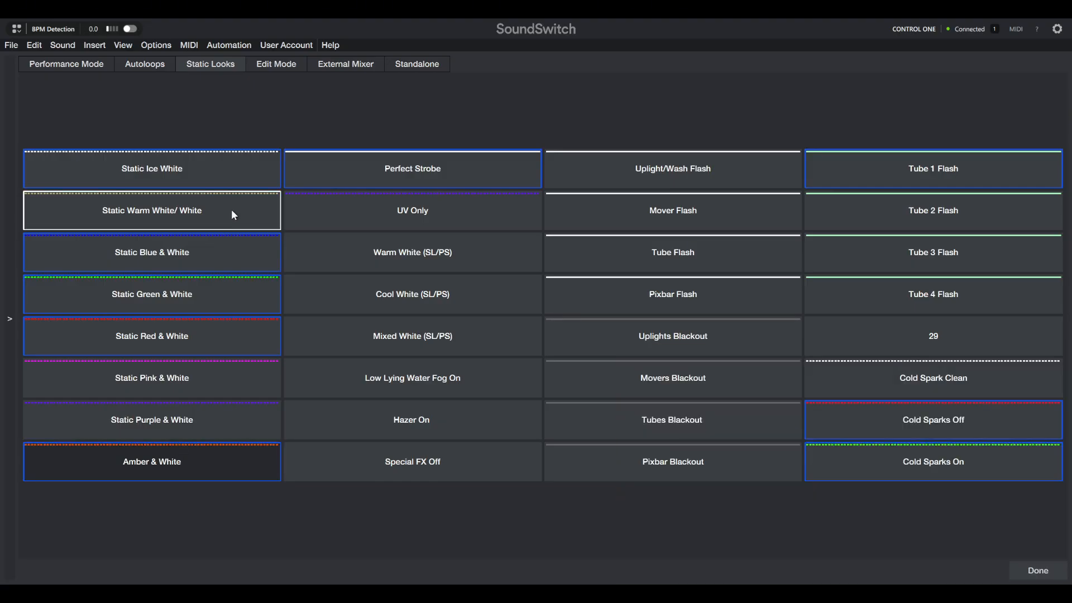
pyautogui.click(231, 209)
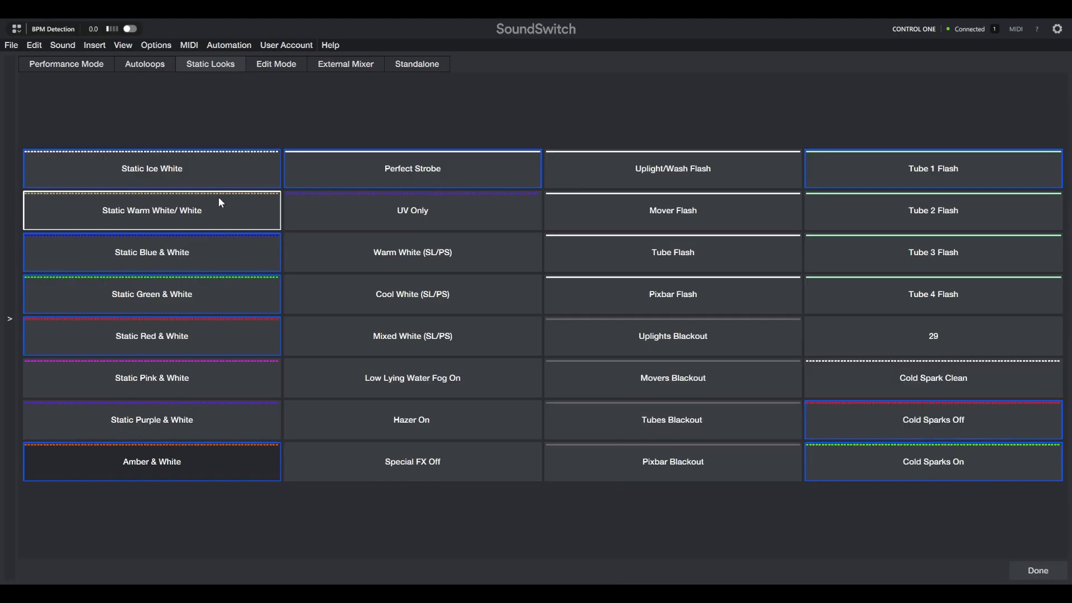
pyautogui.click(218, 231)
pyautogui.click(229, 169)
pyautogui.click(206, 231)
pyautogui.click(202, 170)
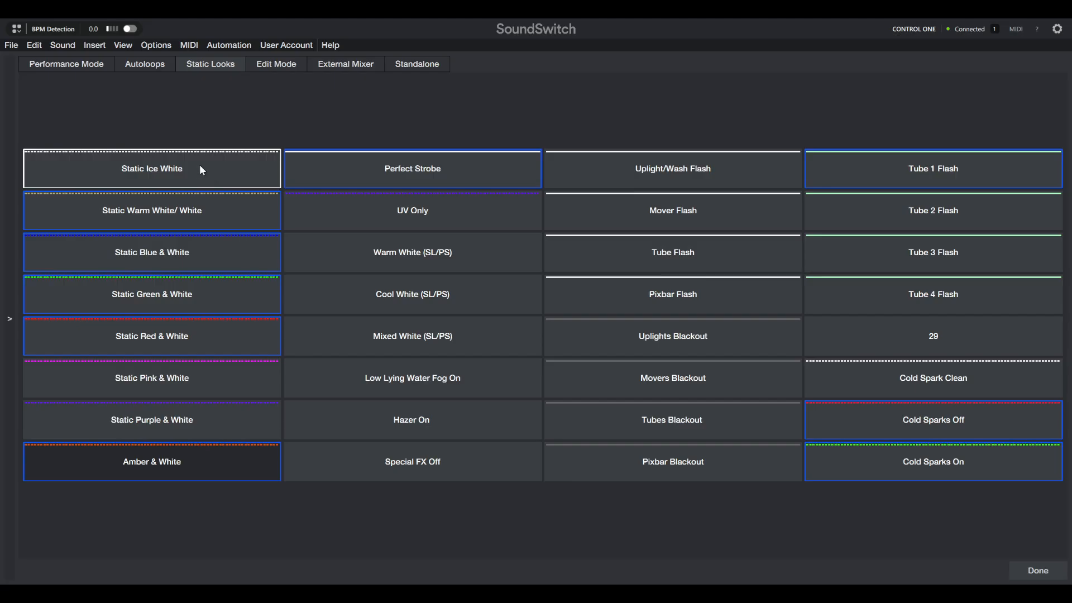
pyautogui.click(198, 172)
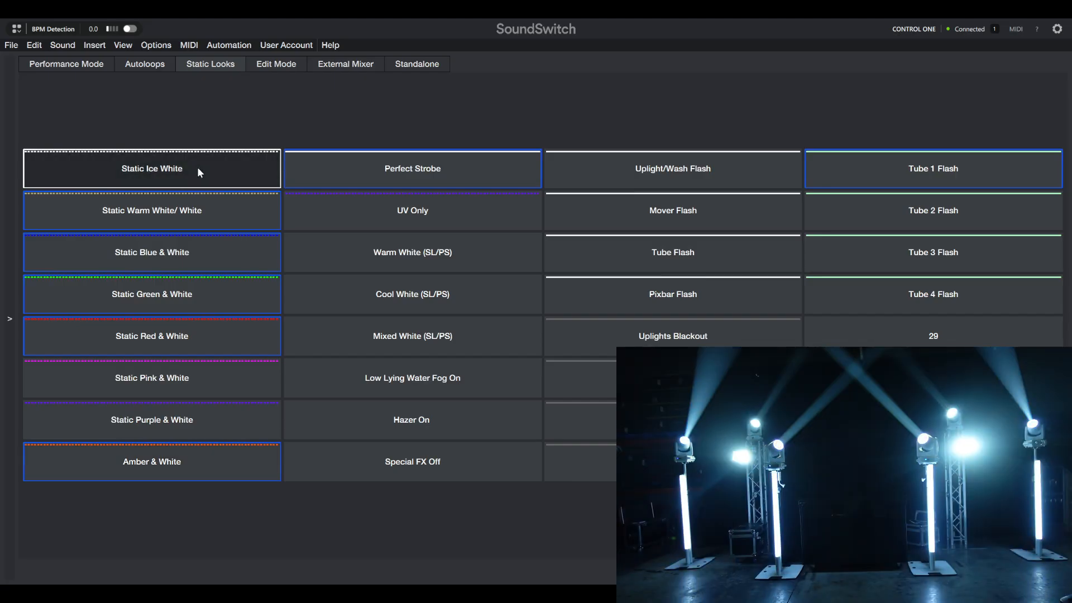
# - Fire the Perfect Strobe look repeatedly, alternating it with Static Ice White
pyautogui.click(401, 167)
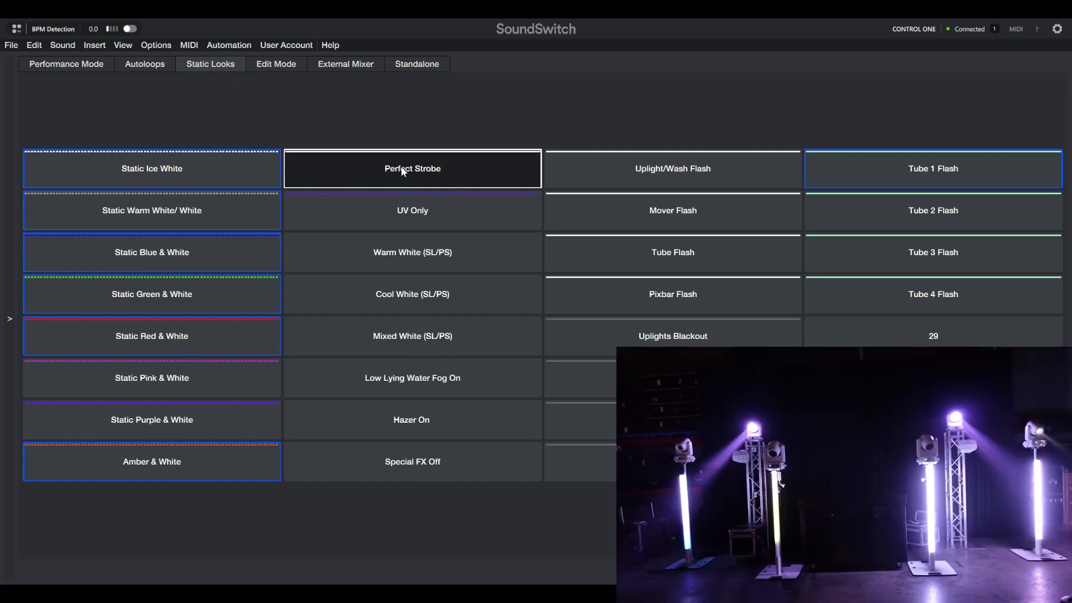
pyautogui.click(401, 167)
pyautogui.click(174, 169)
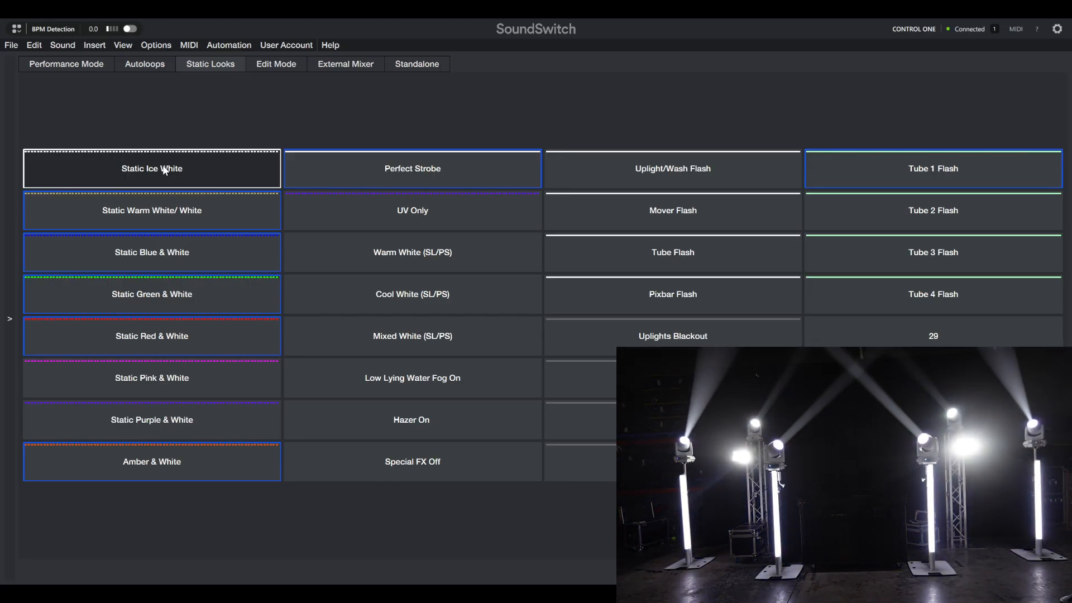
pyautogui.click(429, 164)
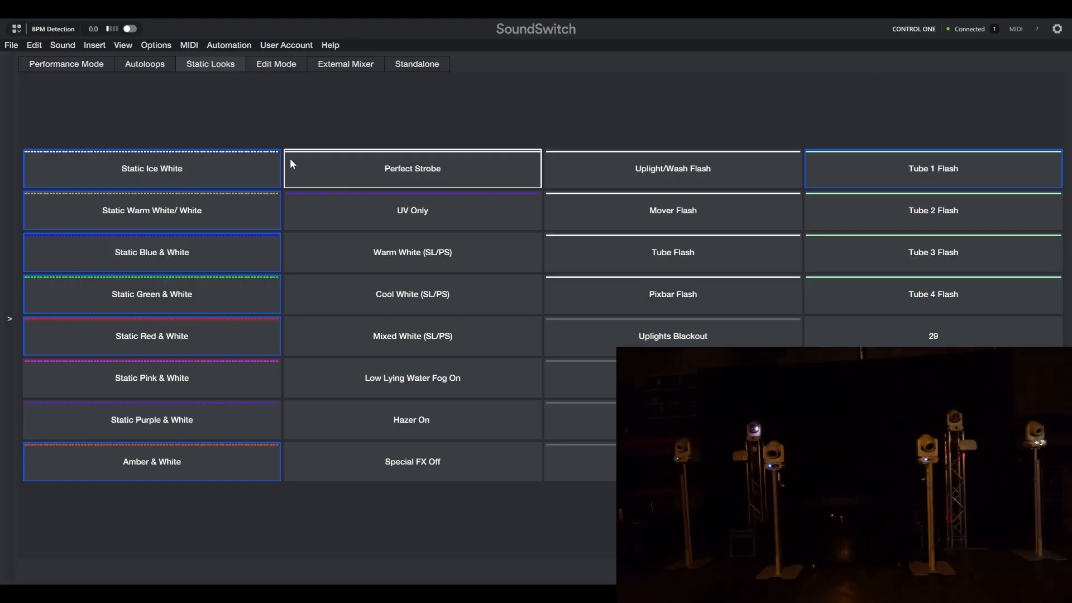
pyautogui.click(257, 163)
# - Turn the UV Only static look on and off, and trigger Static Ice White again
pyautogui.click(471, 221)
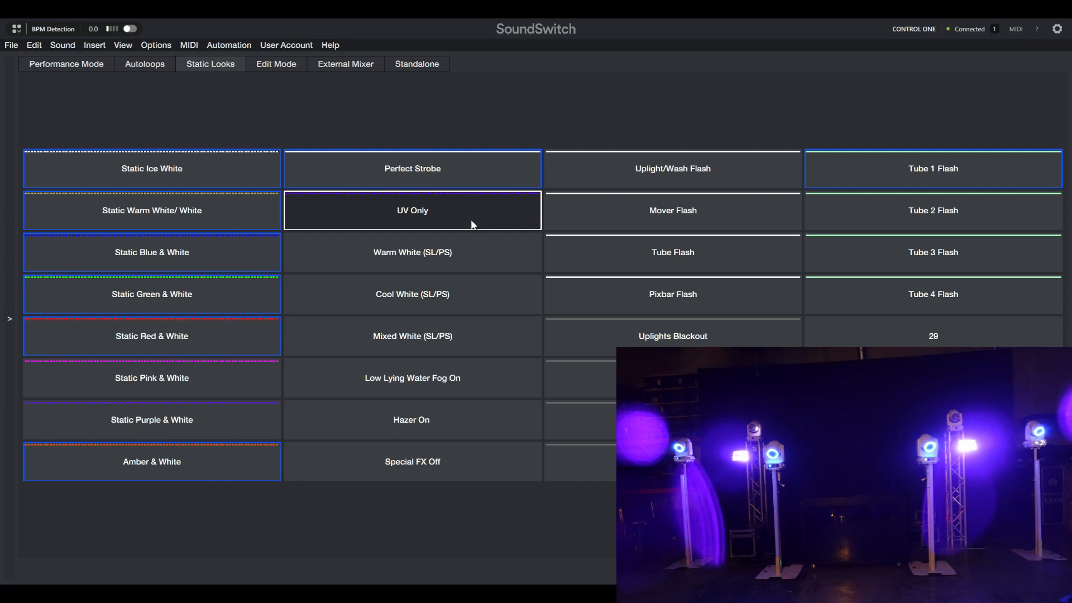
pyautogui.click(440, 220)
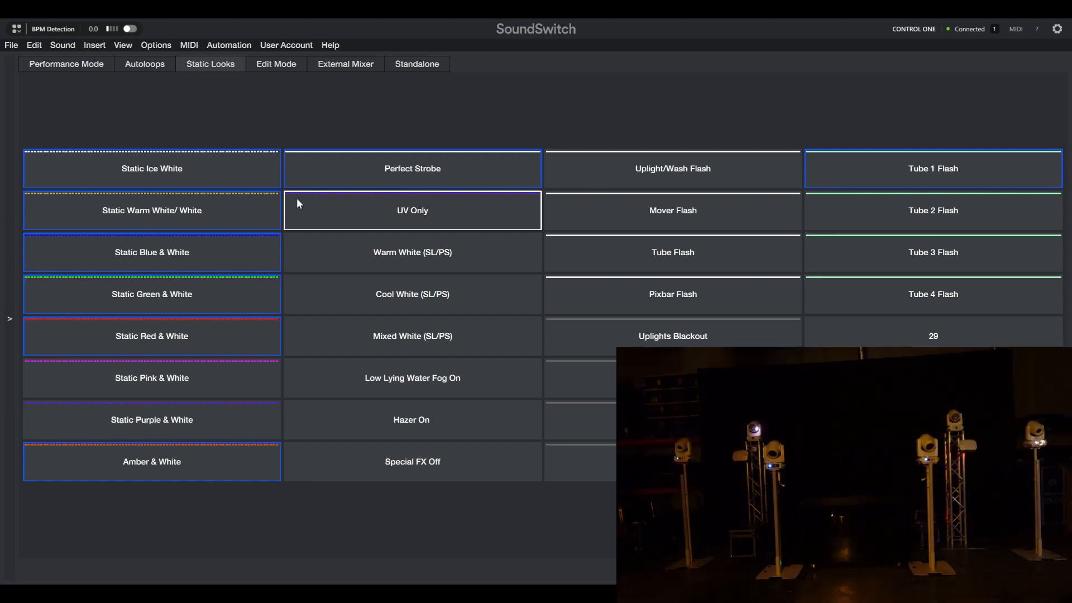
pyautogui.click(194, 170)
# - Trigger the Warm White, Cool White and Mixed White (SL/PS) looks in turn, followed by Low Lying Water Fog On
pyautogui.click(420, 256)
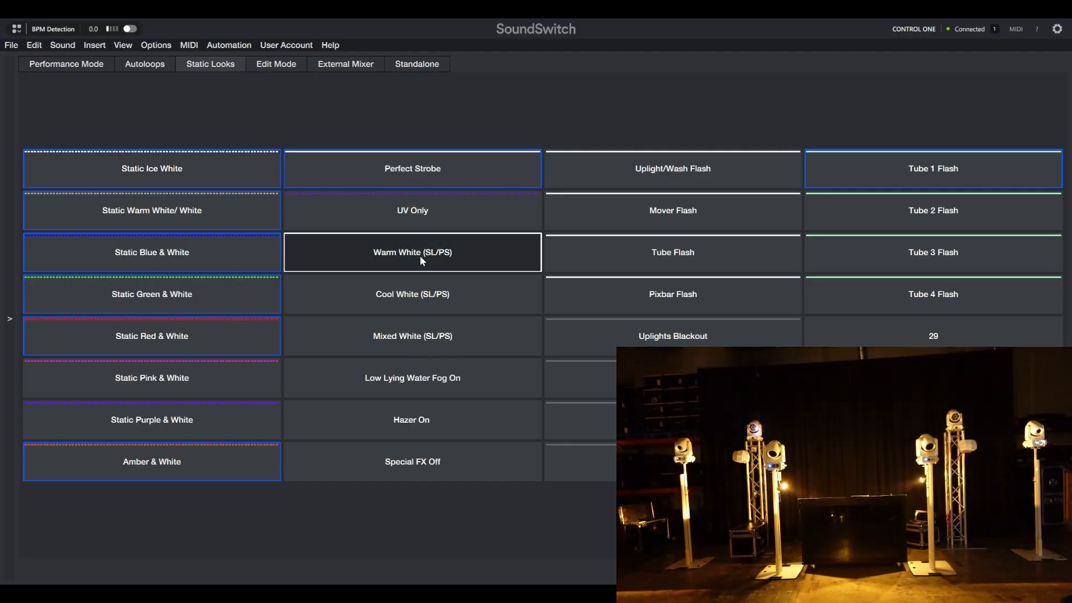
pyautogui.click(426, 296)
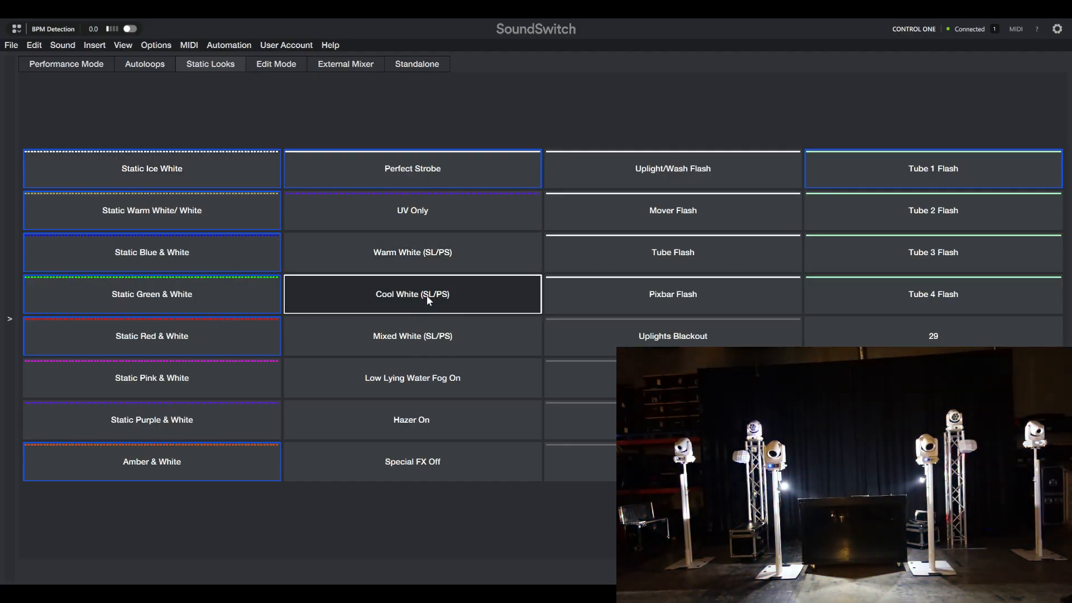
pyautogui.click(428, 345)
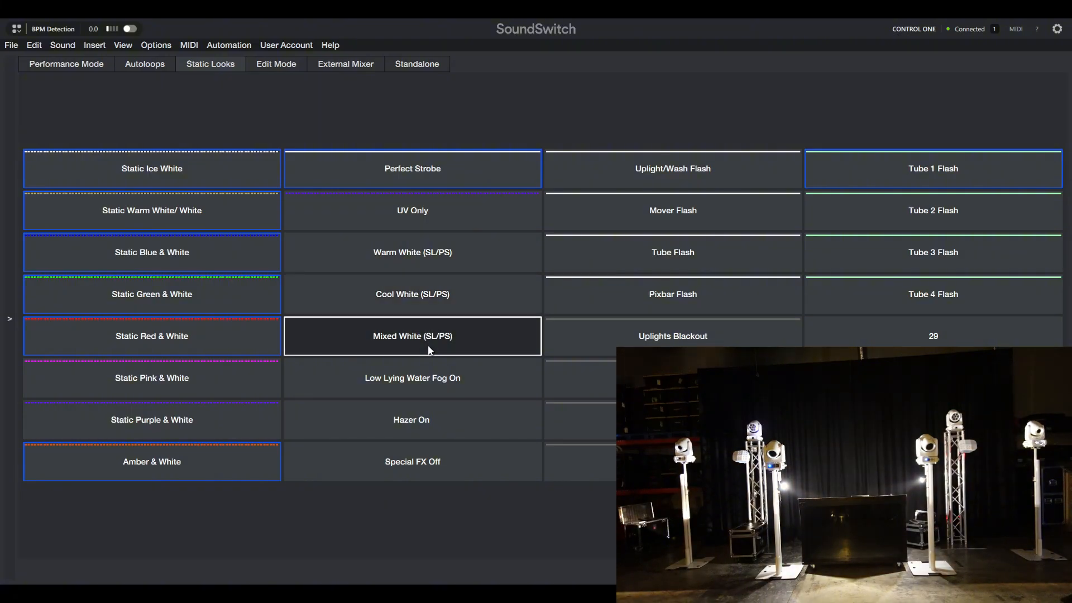
pyautogui.click(428, 375)
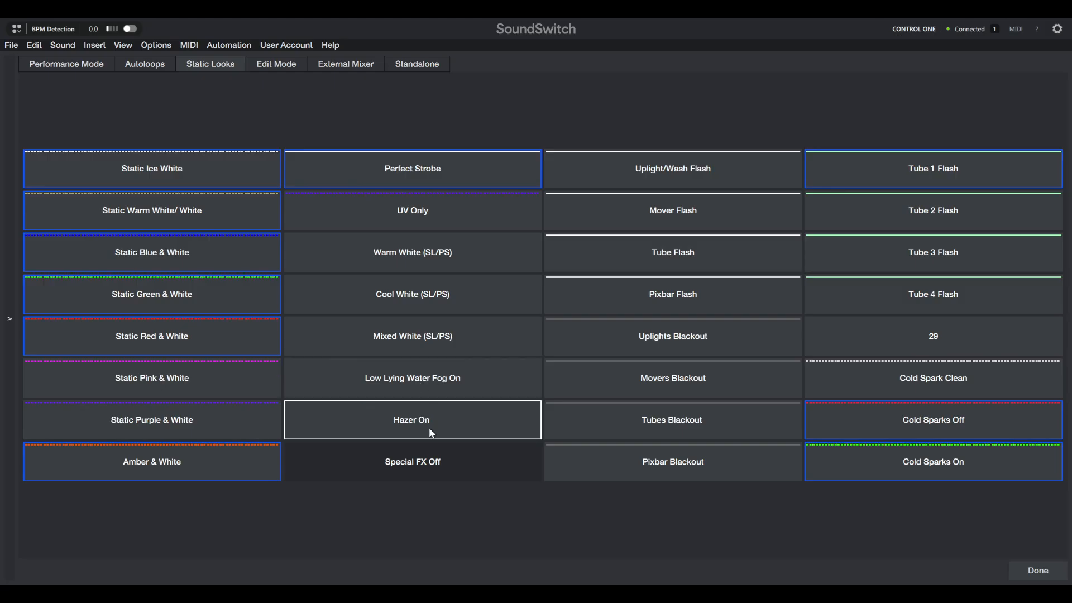
# - Fire the Uplight/Wash Flash static look twice
pyautogui.click(649, 169)
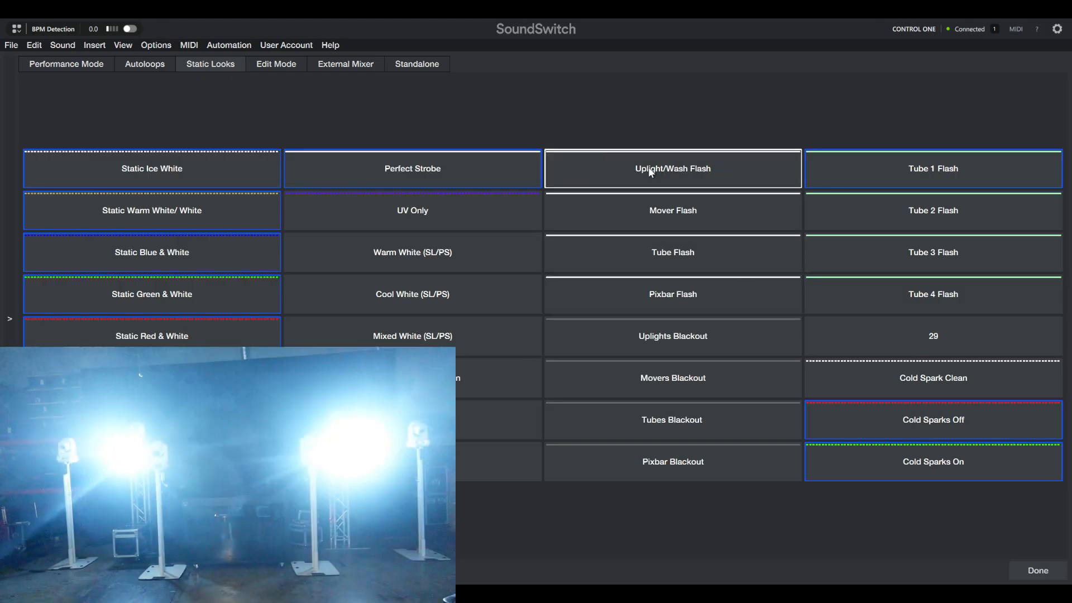
pyautogui.click(648, 167)
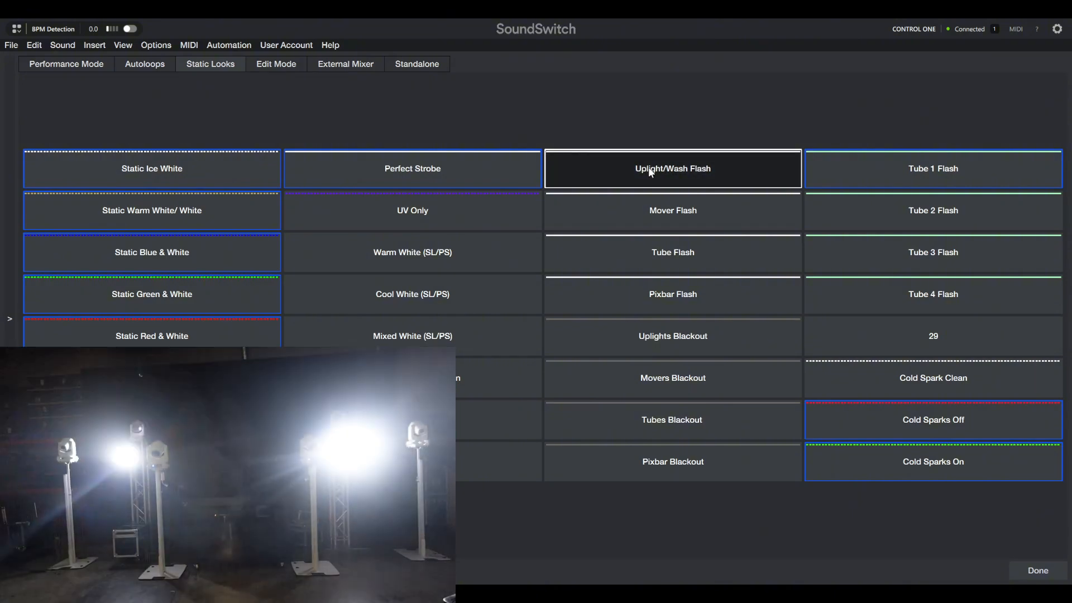
# - Fire Uplight/Wash Flash repeatedly, followed by the Mover Flash, Tube Flash and Pixbar Flash static looks
pyautogui.click(649, 170)
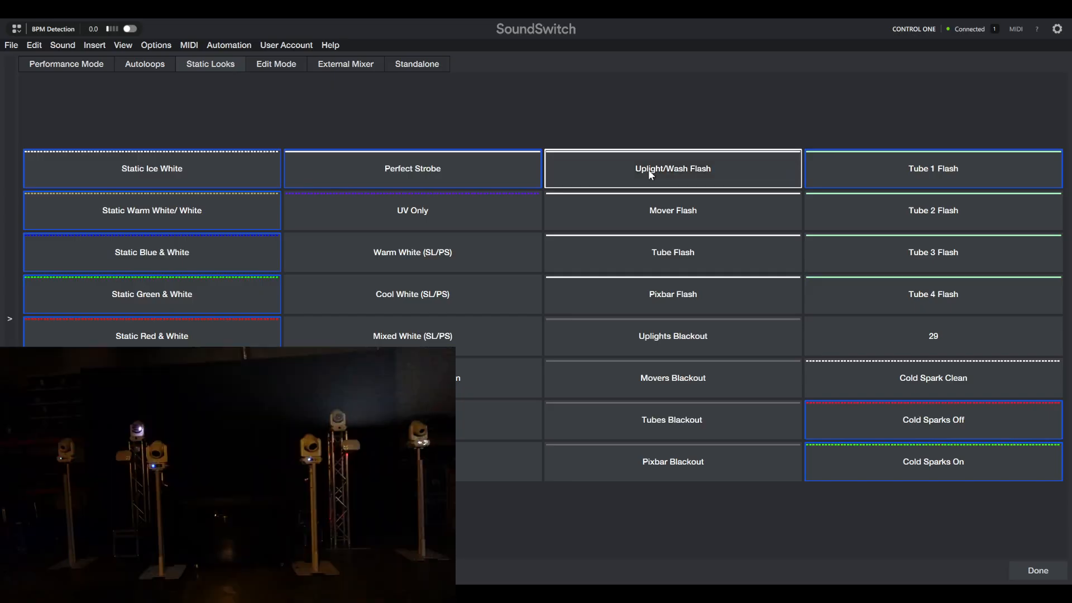
pyautogui.click(648, 169)
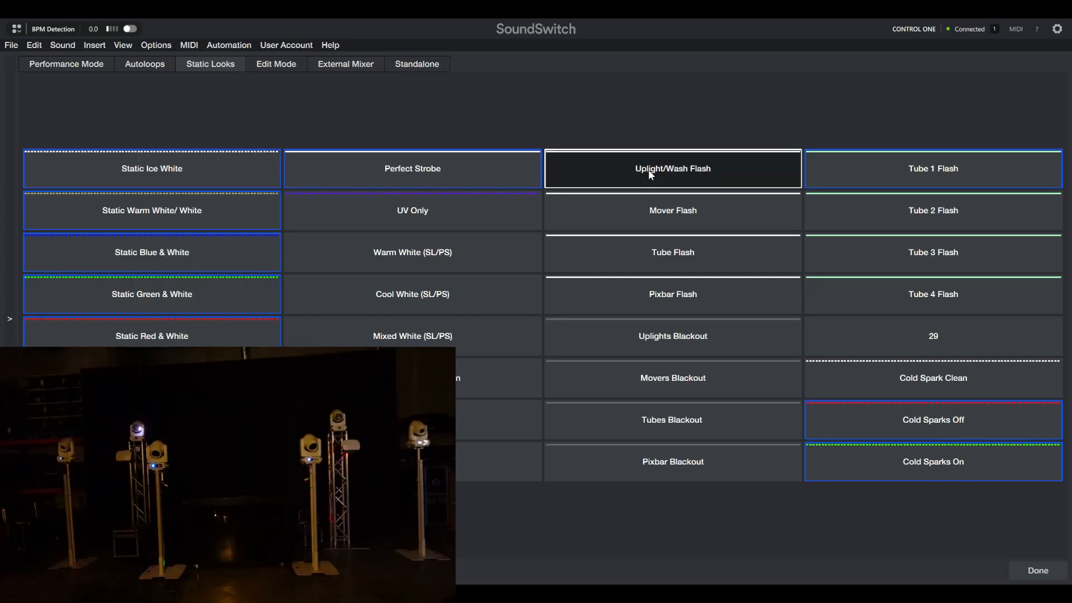
pyautogui.click(648, 169)
pyautogui.click(655, 212)
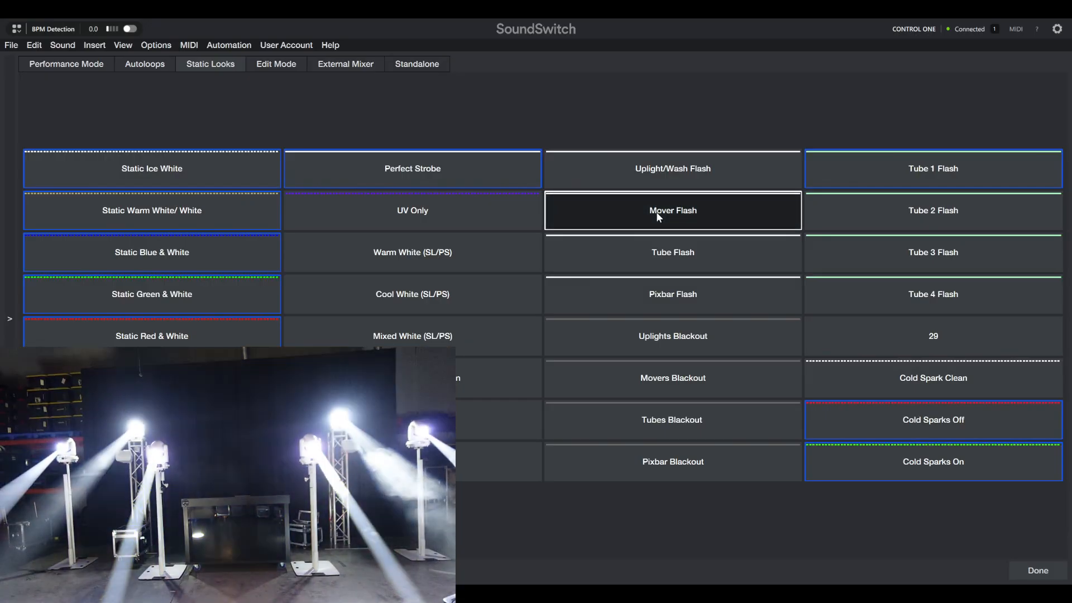
pyautogui.click(658, 253)
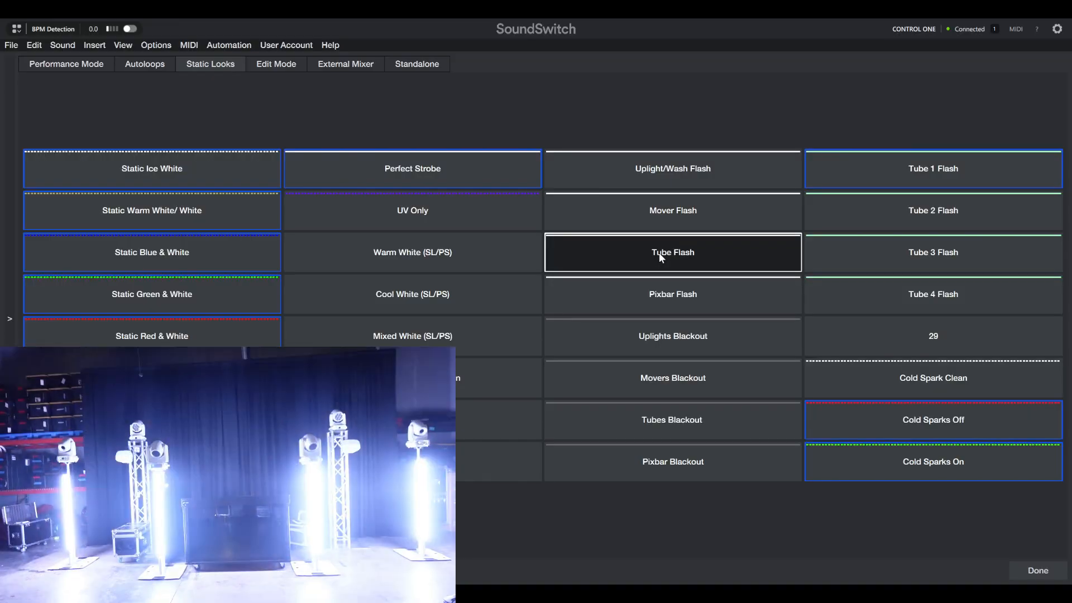
pyautogui.click(665, 289)
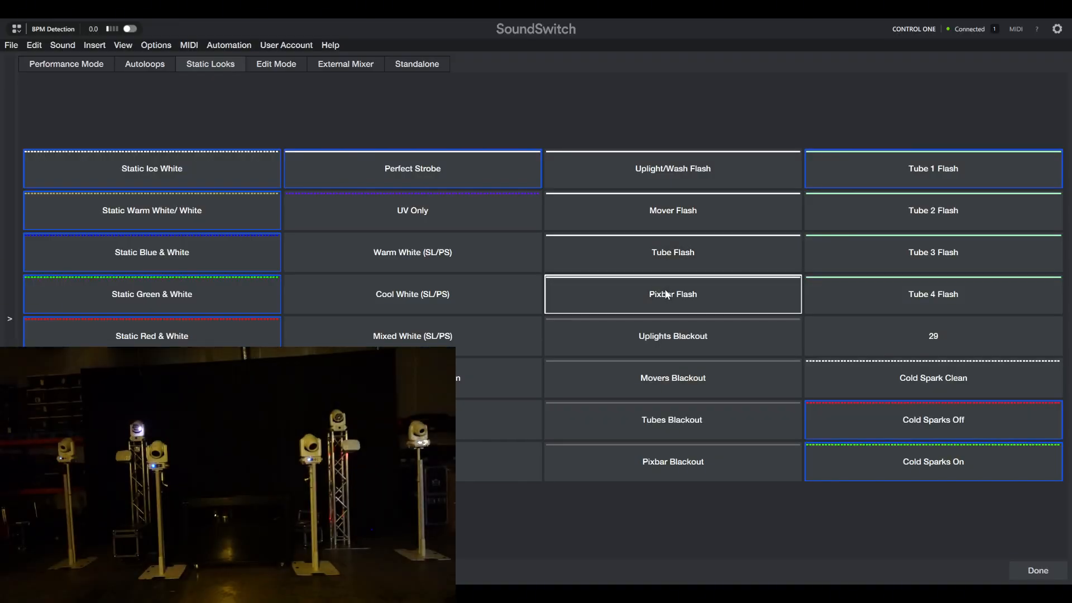
pyautogui.click(666, 294)
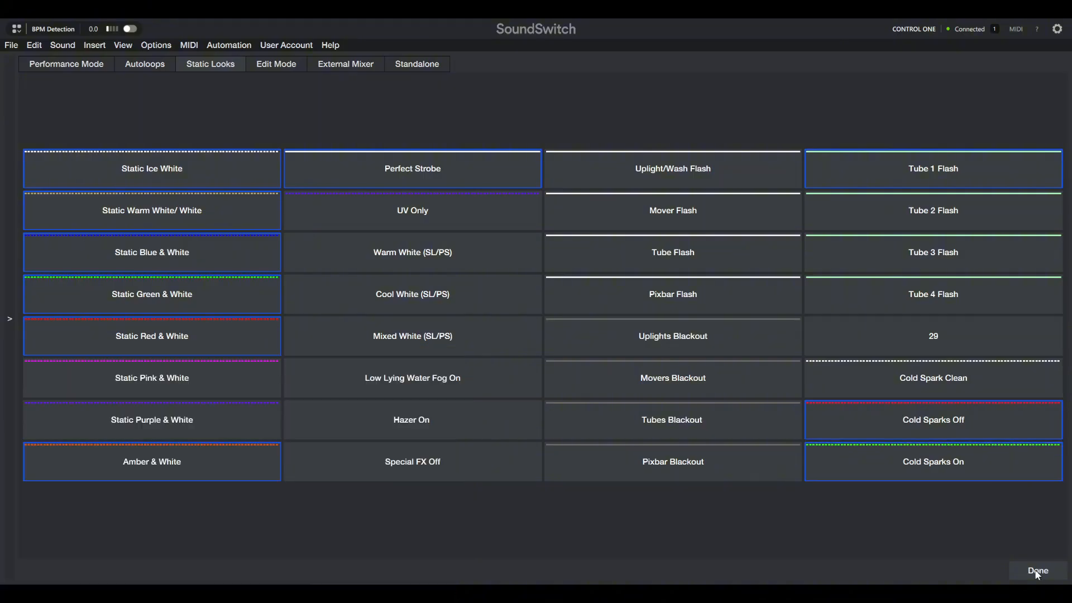
# - Play the Rainbow autoloop from Bank 1 : Chill and return to the static looks while it runs
pyautogui.click(1034, 573)
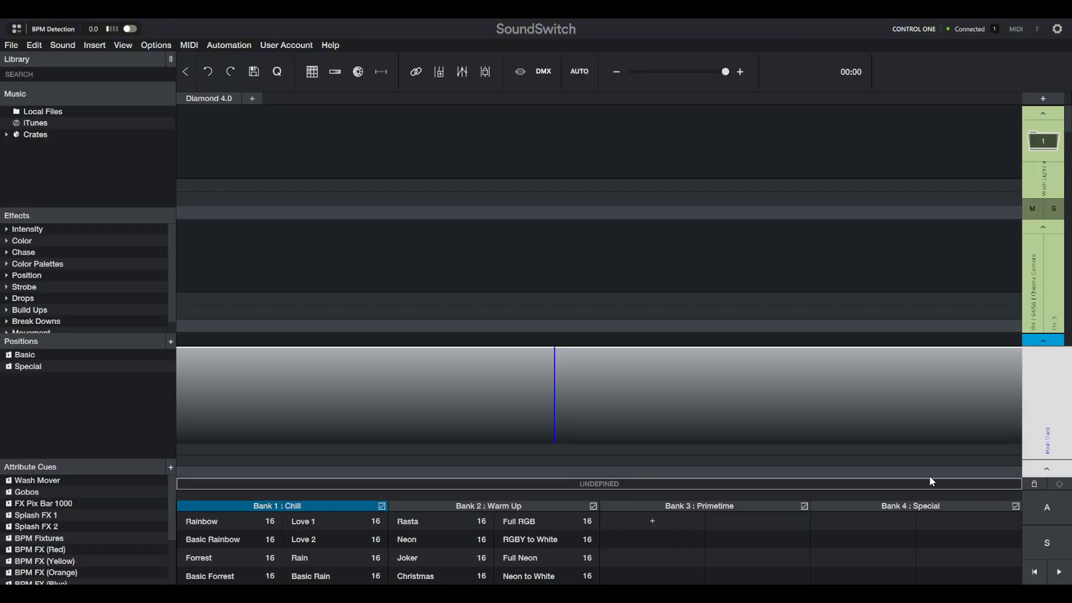
pyautogui.click(201, 521)
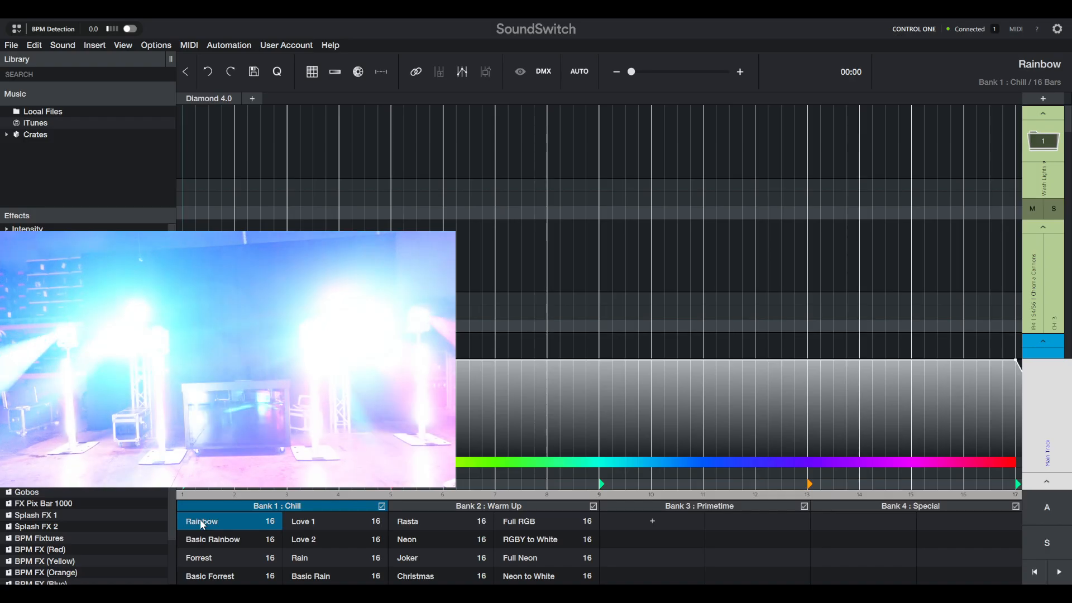
pyautogui.press('space')
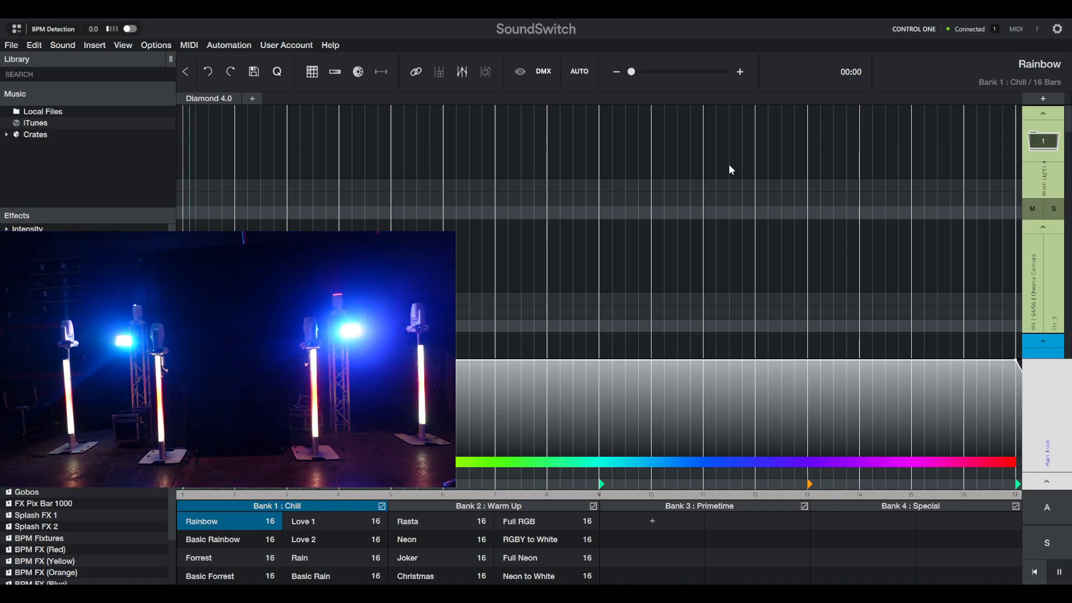
pyautogui.click(1017, 32)
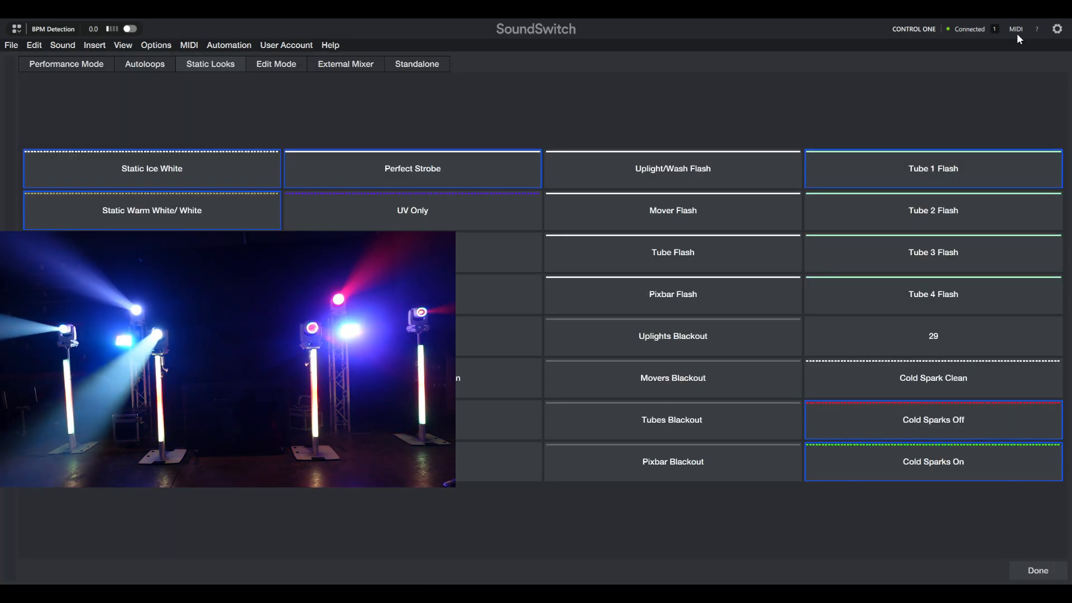
# - Fire the Uplights Blackout and Movers Blackout looks over the running Rainbow autoloop
pyautogui.click(647, 341)
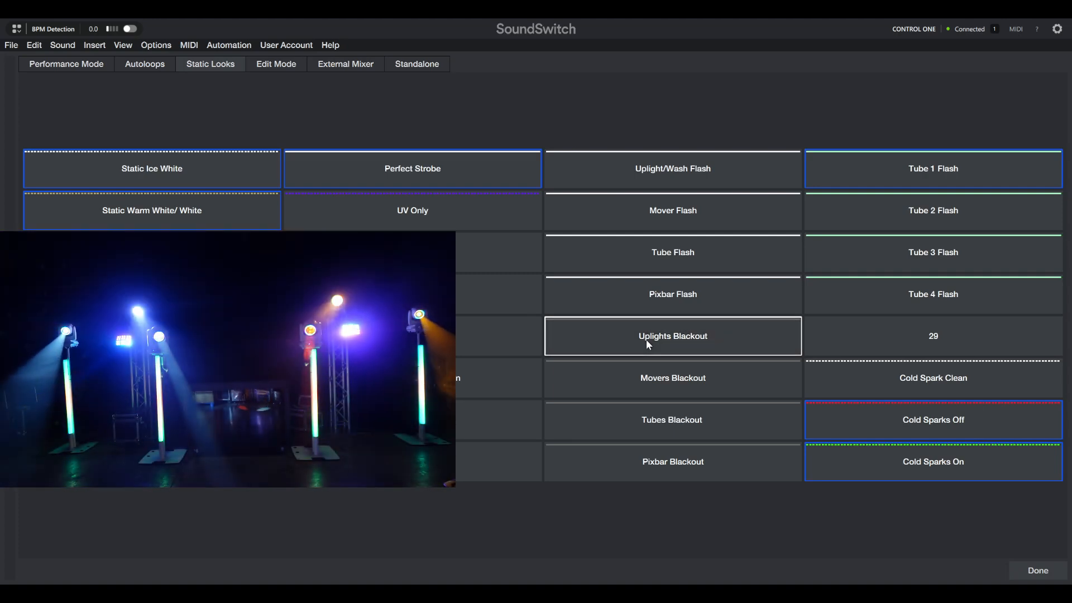
pyautogui.click(707, 266)
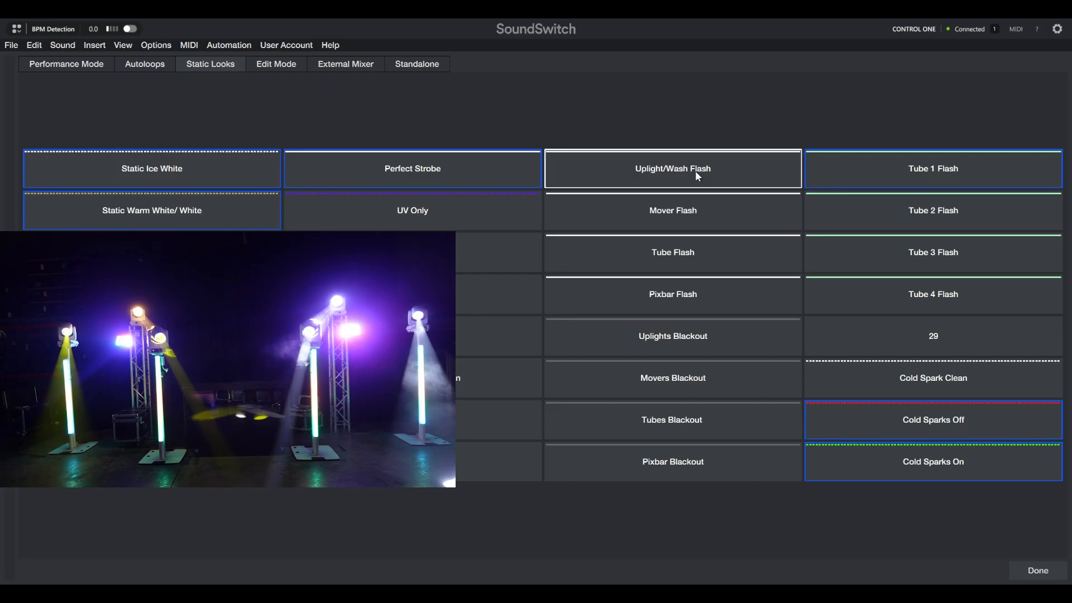
pyautogui.click(690, 380)
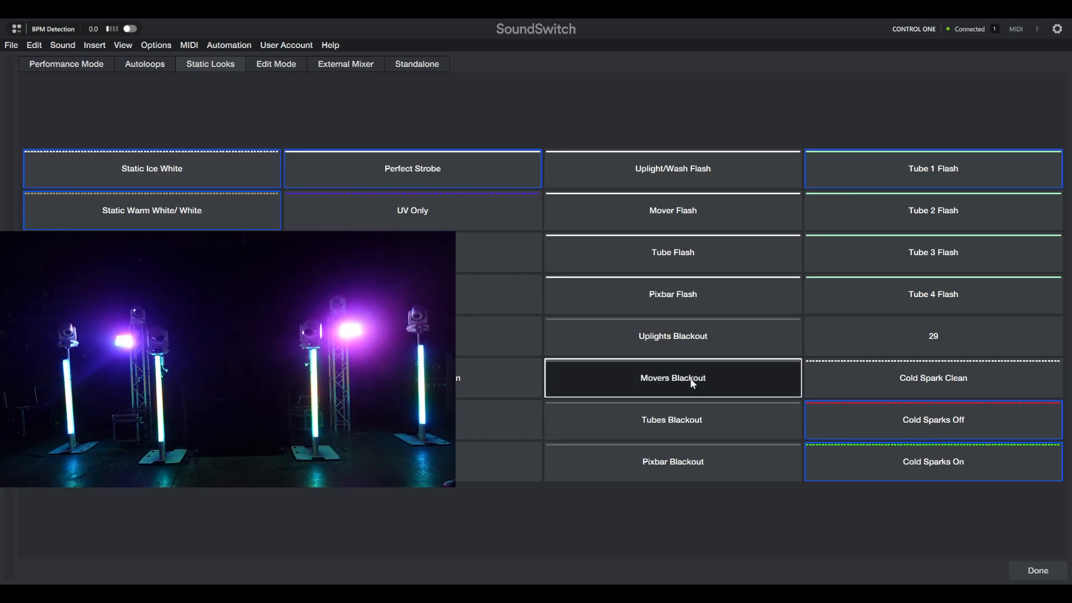
pyautogui.click(691, 383)
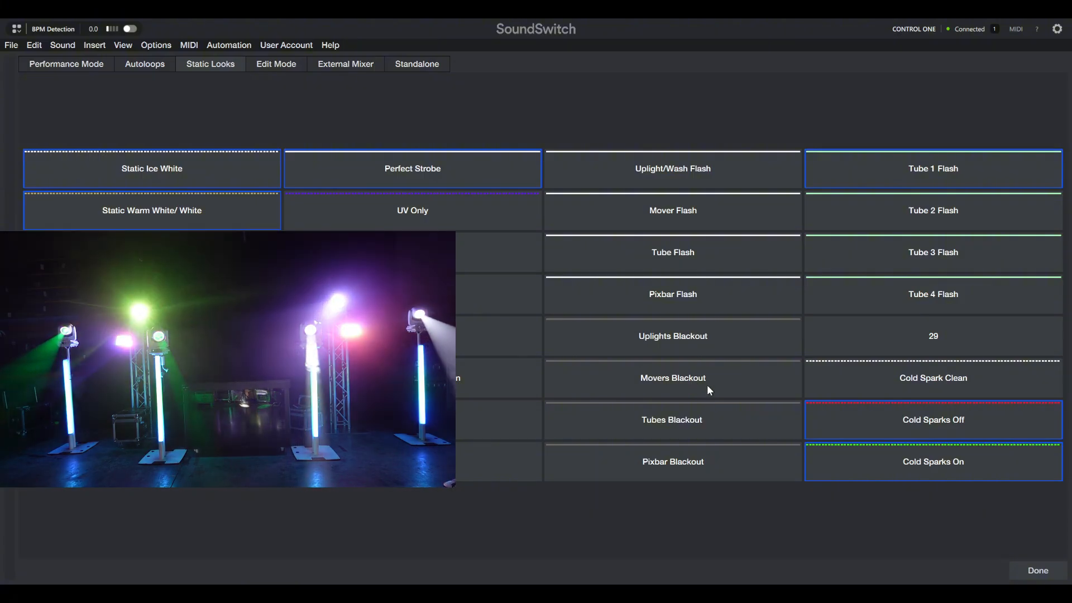
# - Switch Movers Blackout to toggle behavior, turn it on and off, and restore its momentary behavior
pyautogui.click(705, 384)
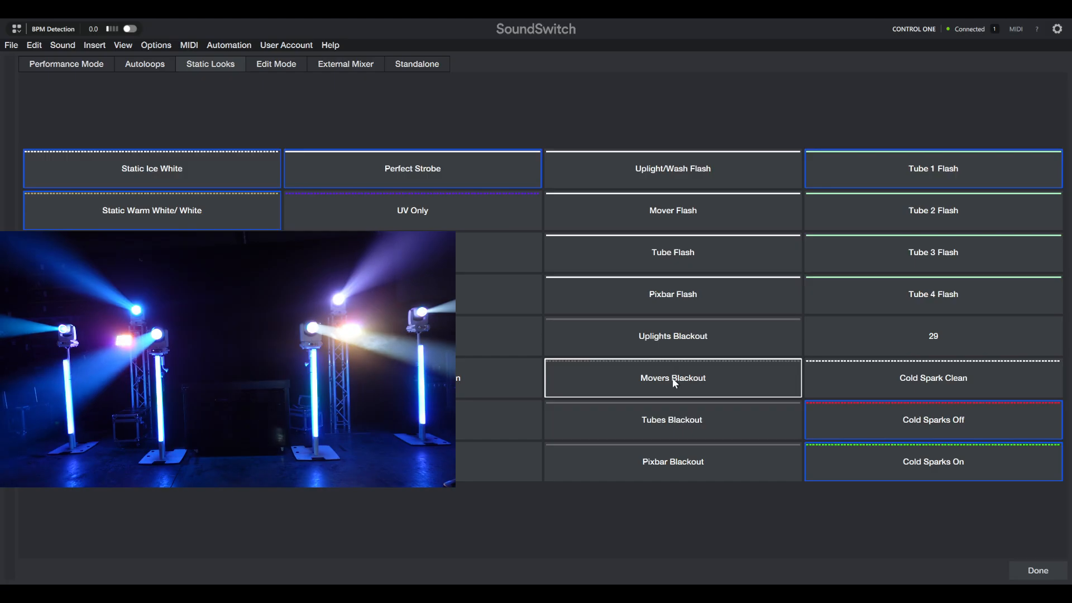
pyautogui.click(675, 382)
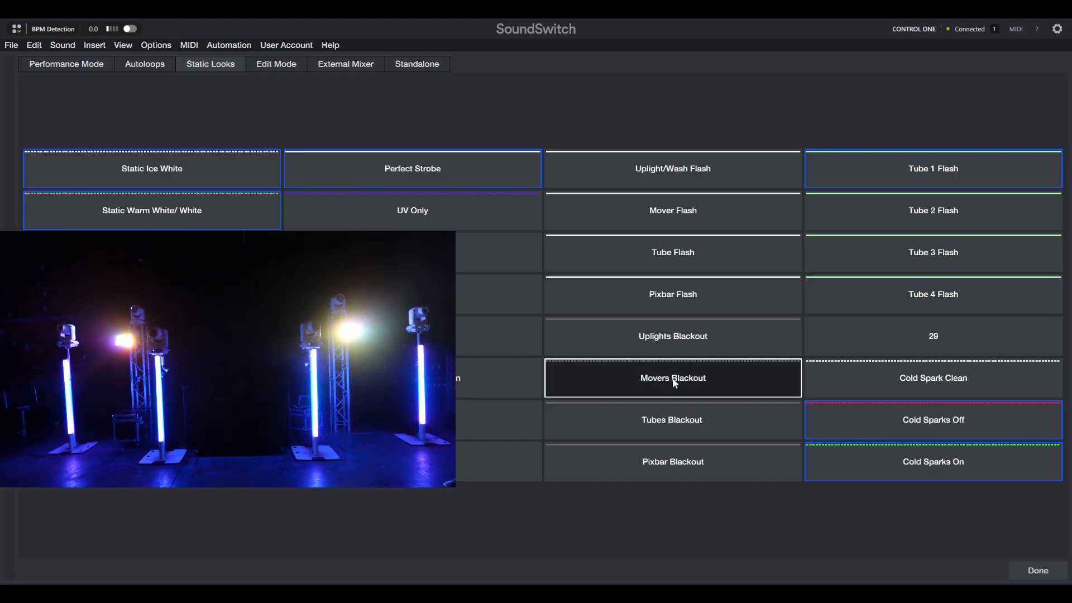
pyautogui.click(674, 382)
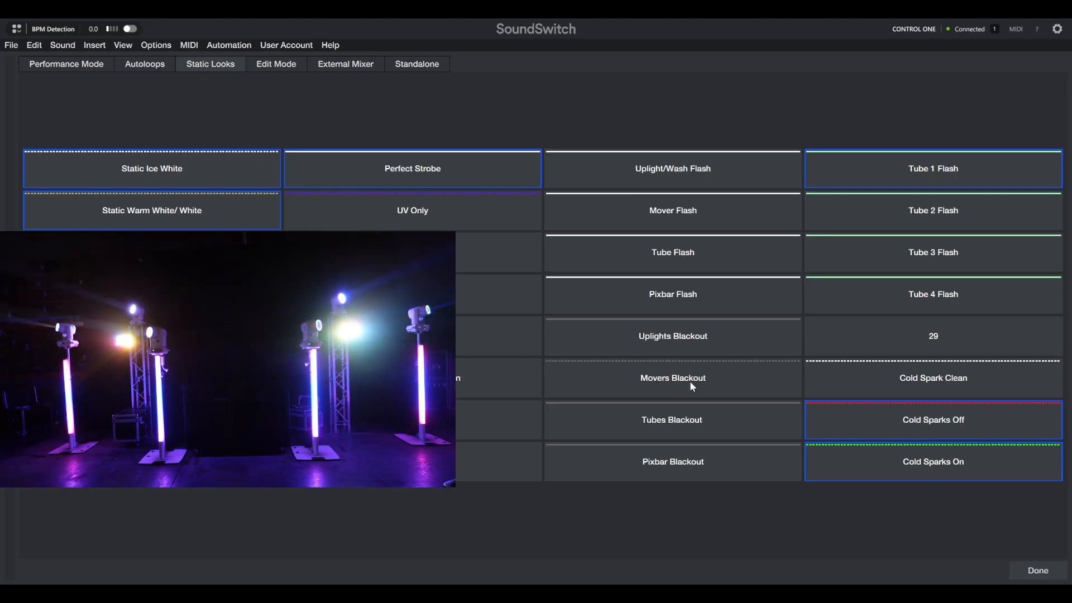
pyautogui.click(690, 383)
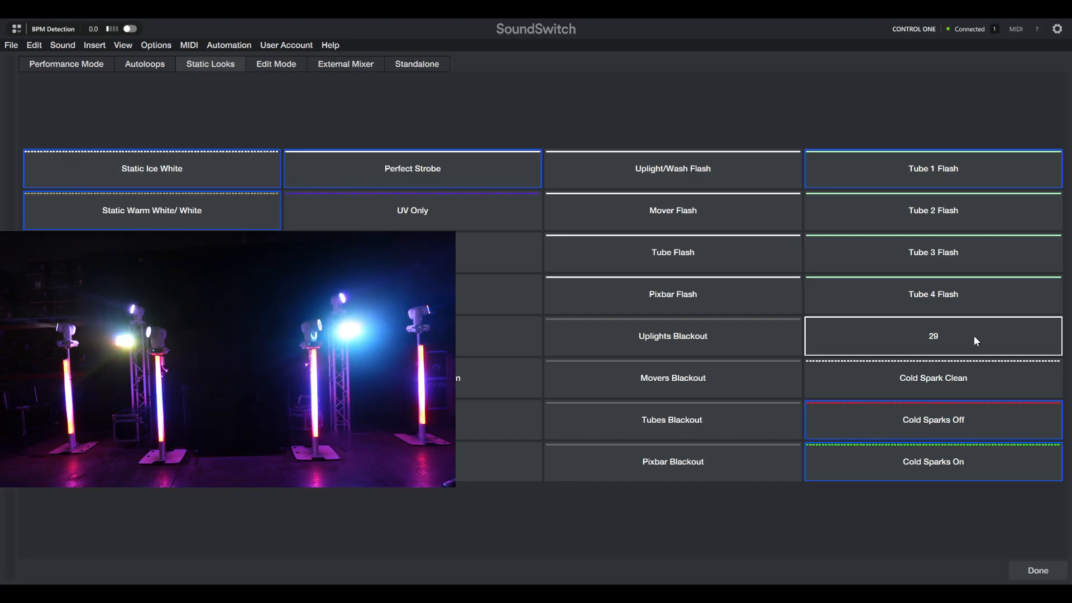
# - Fire the individual Tube 1 to Tube 4 Flash looks in sequence, followed by Cold Sparks On
pyautogui.click(915, 170)
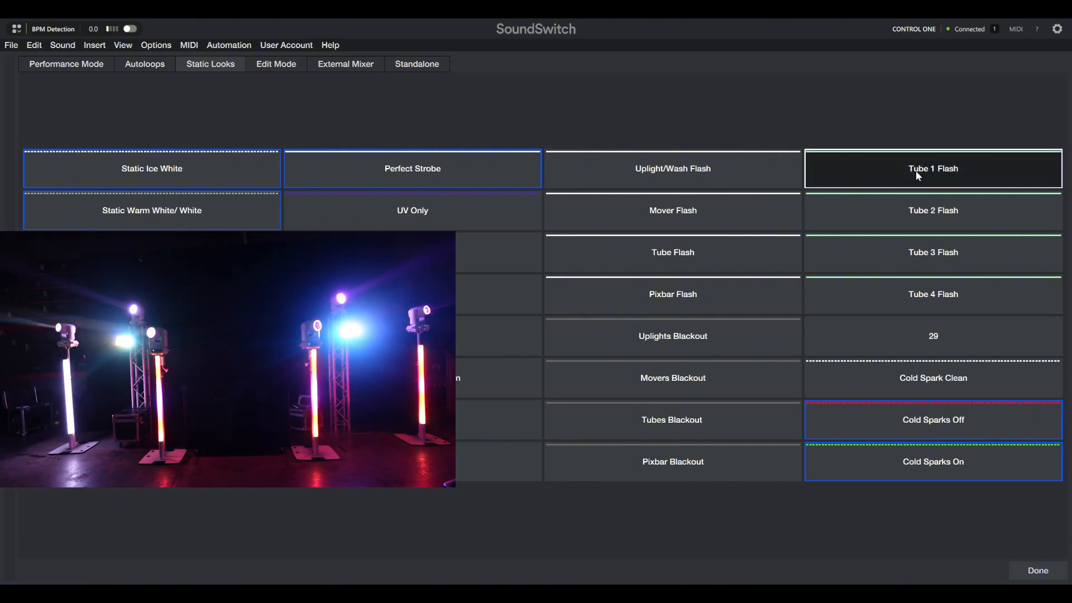
pyautogui.click(915, 220)
pyautogui.click(920, 254)
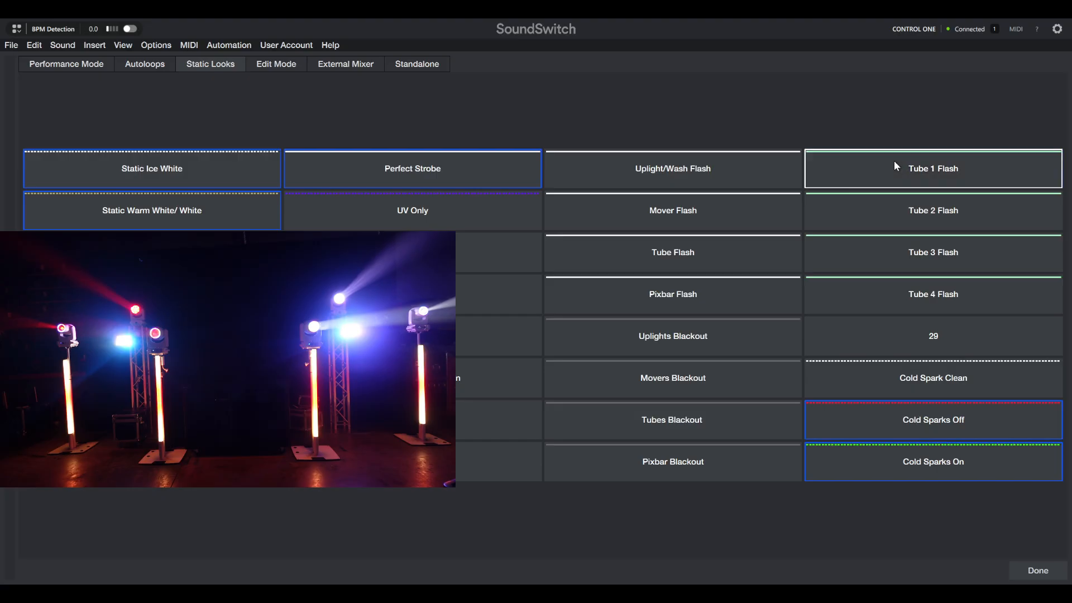
pyautogui.click(921, 211)
pyautogui.click(911, 253)
pyautogui.click(913, 286)
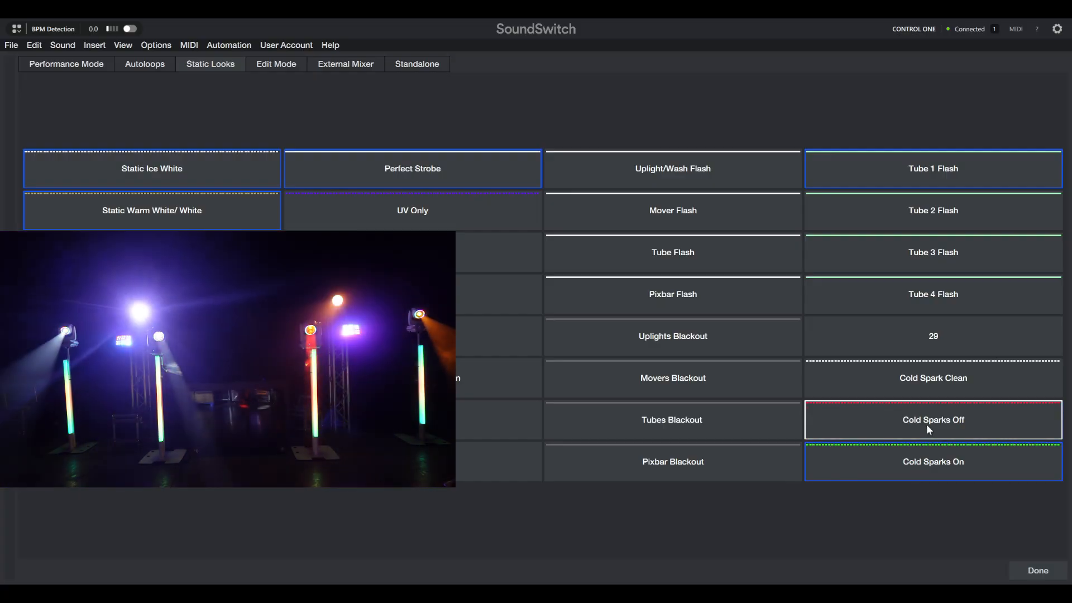
pyautogui.click(942, 467)
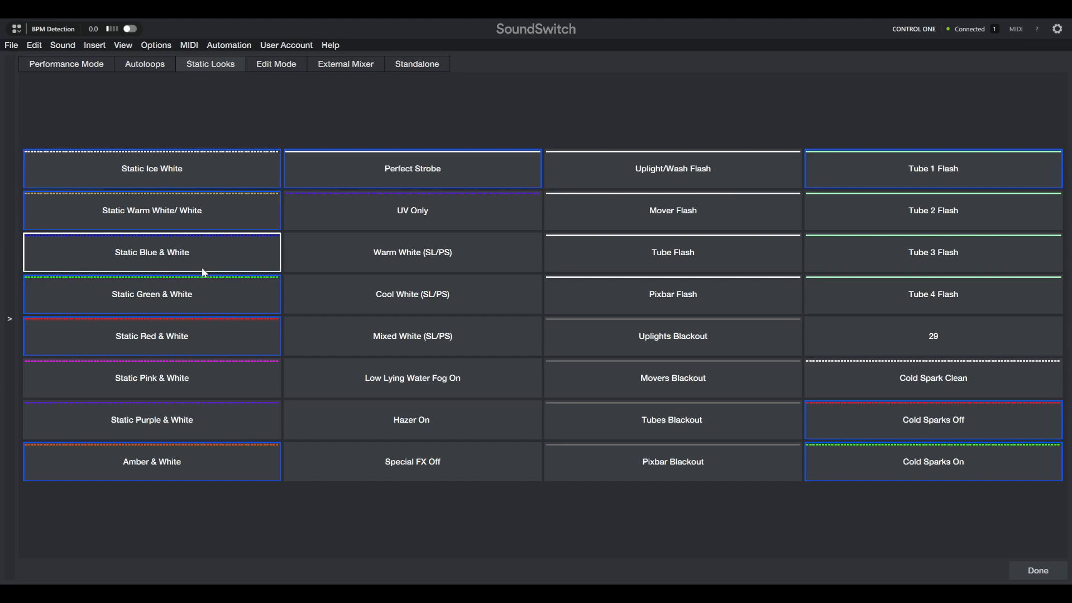
# - Trigger Static Blue & White, replace it with Hazer On, and trigger Static Blue & White again
pyautogui.click(182, 254)
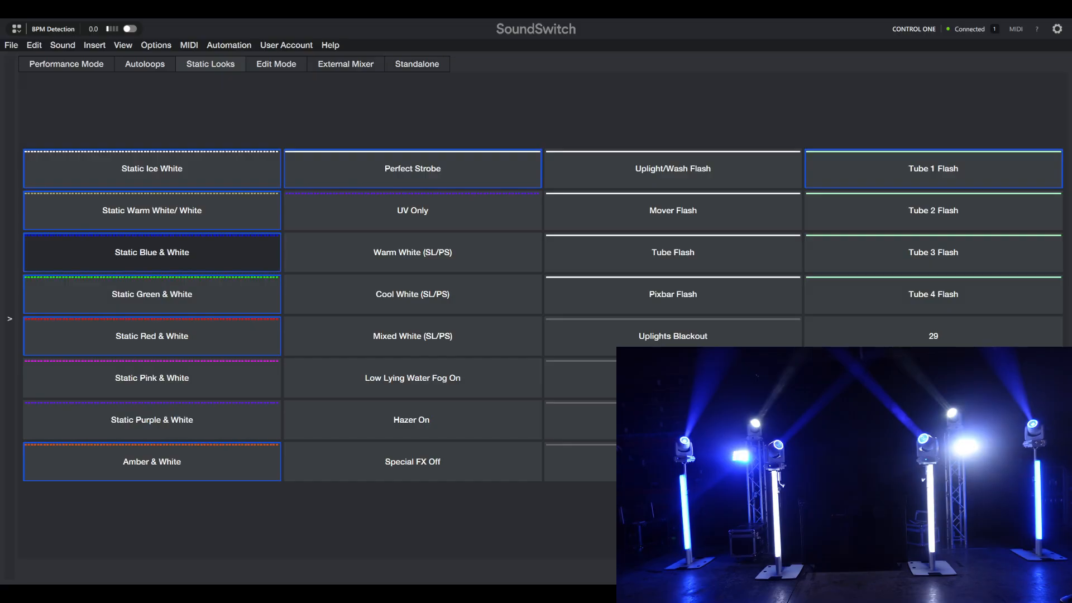
pyautogui.click(452, 422)
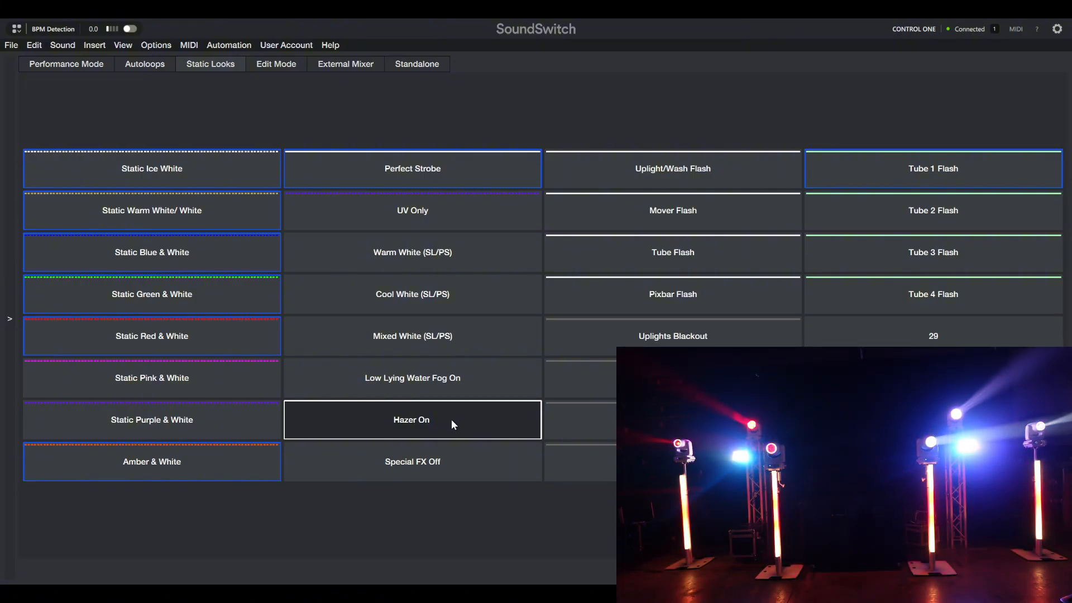
pyautogui.click(198, 252)
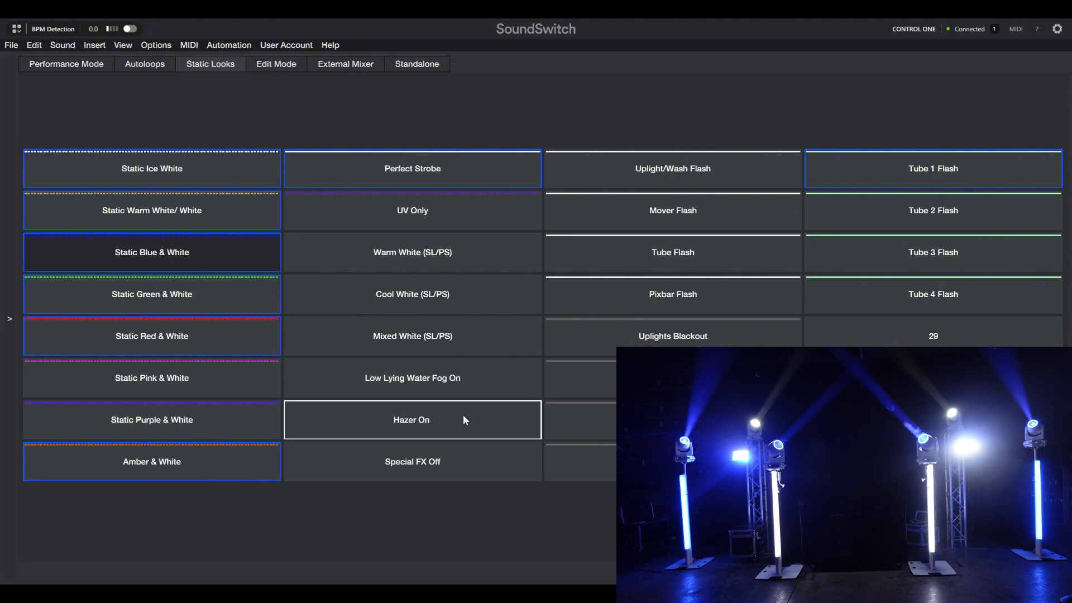
# - Trigger the Cool White, Warm White and Mixed White (SL/PS) looks in turn, followed by Cold Sparks Off
pyautogui.click(422, 288)
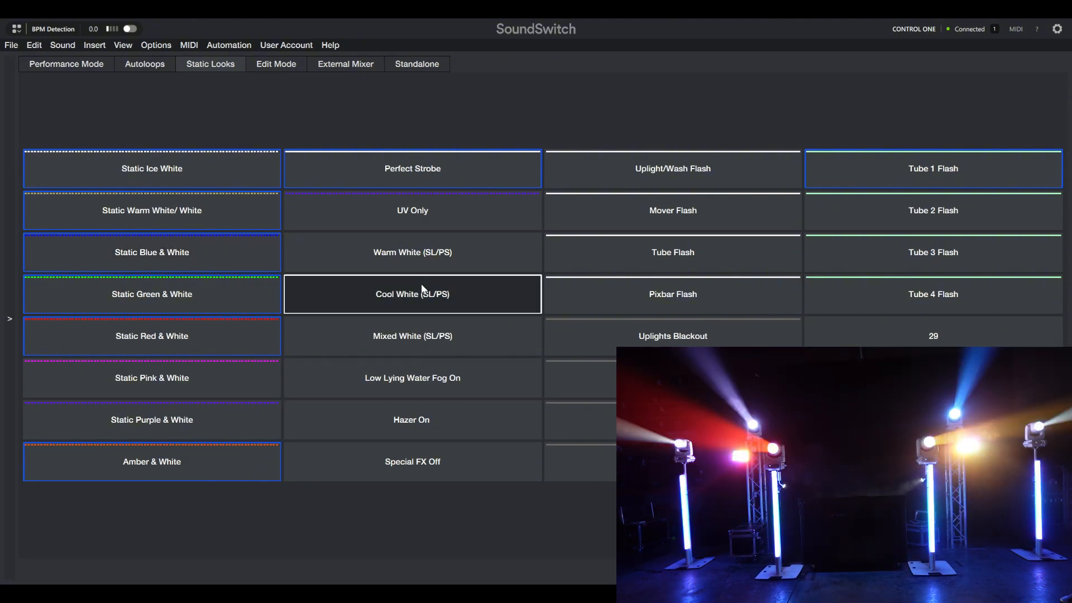
pyautogui.click(410, 256)
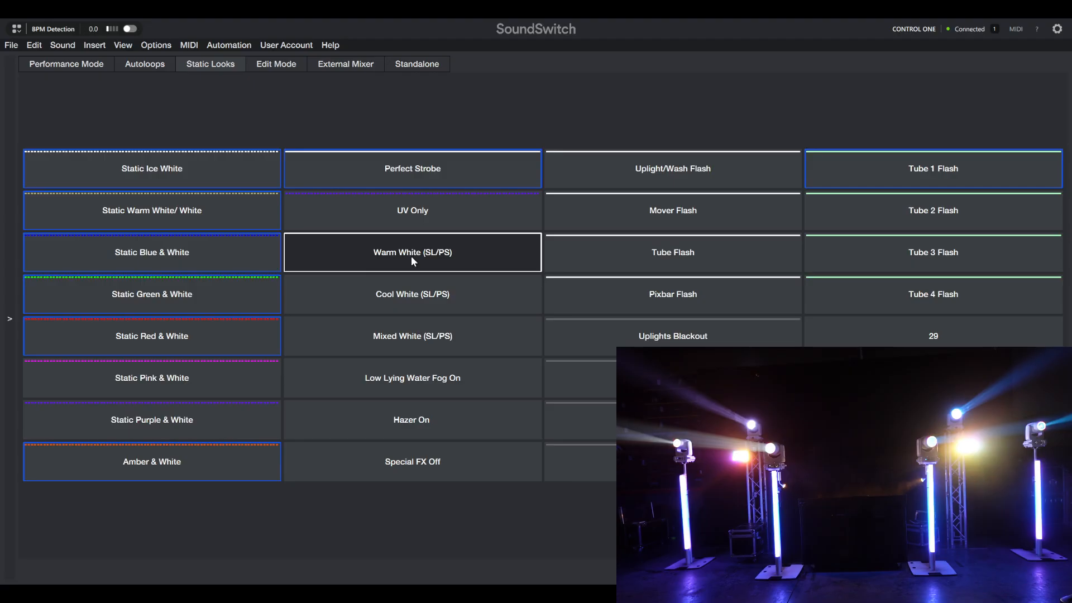
pyautogui.click(412, 336)
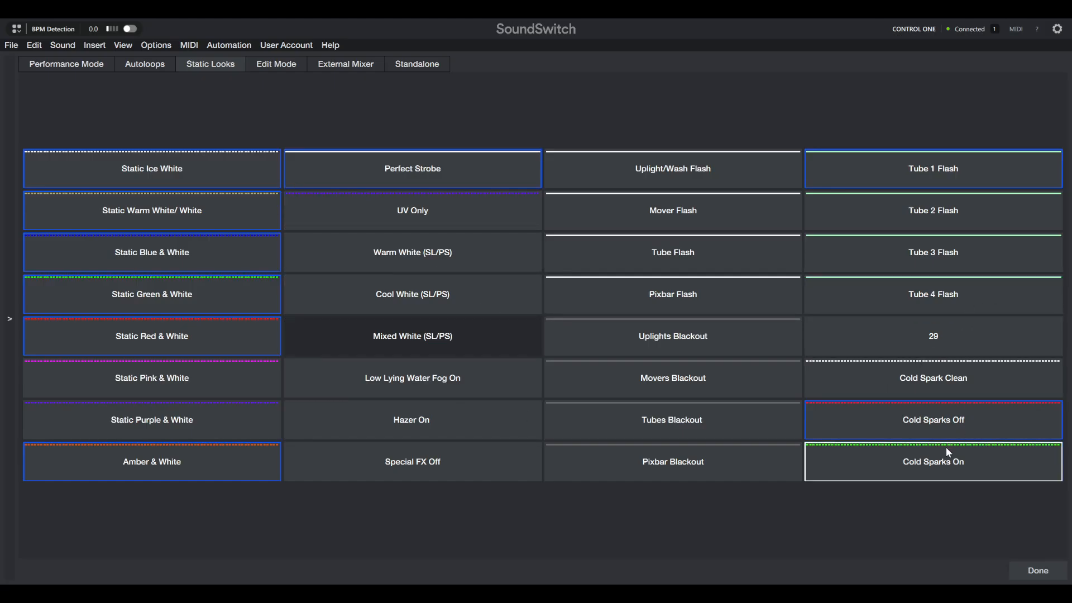
pyautogui.click(947, 415)
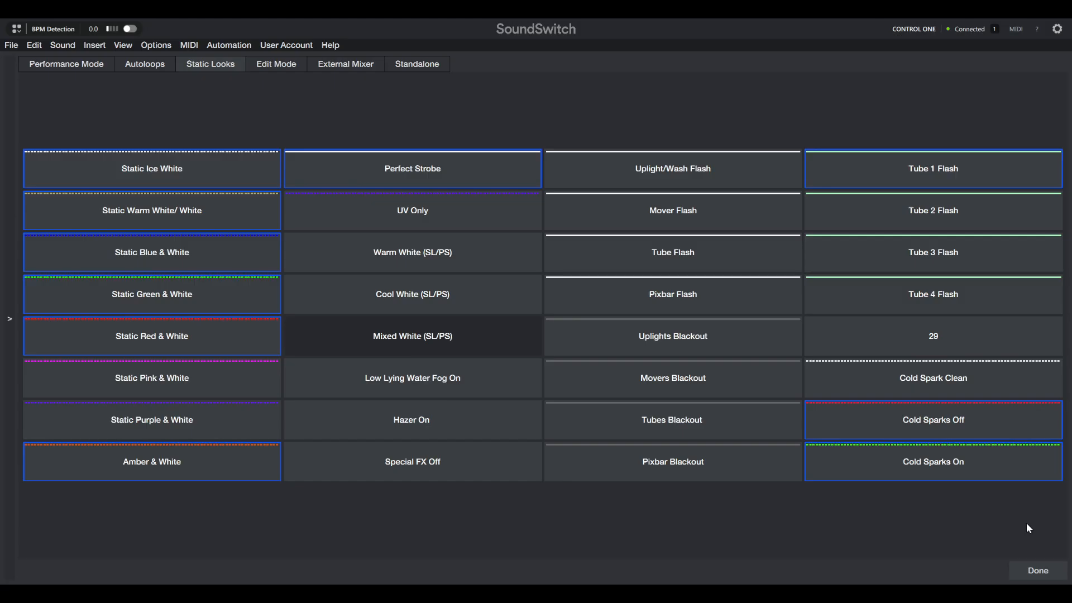
# - Turn on Smoke in the performance mode controls, vary its level, and turn it off at 100%
pyautogui.click(1037, 569)
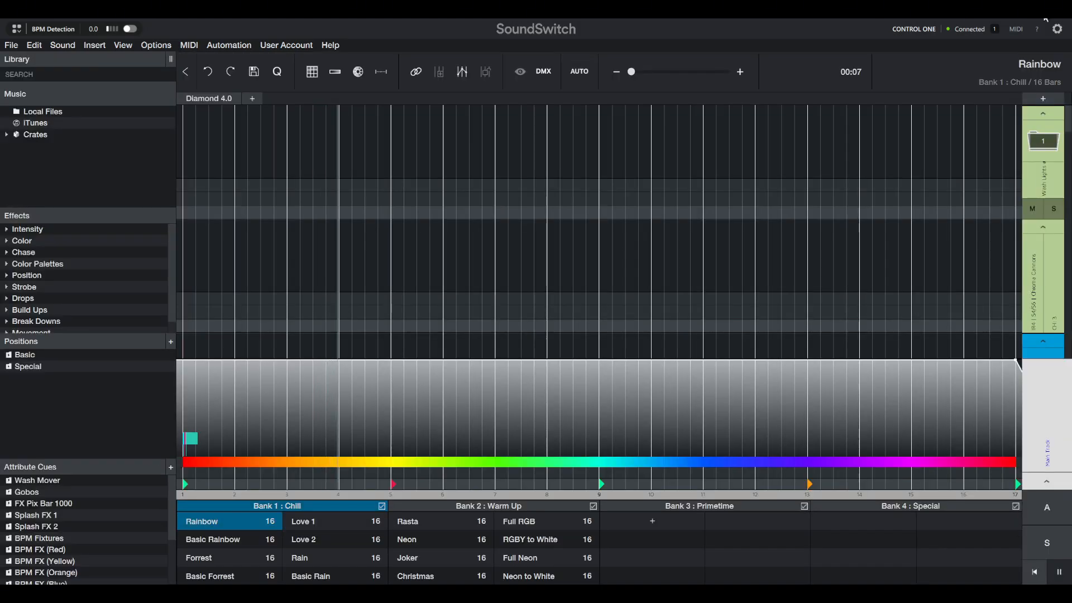
pyautogui.click(1021, 29)
pyautogui.click(150, 66)
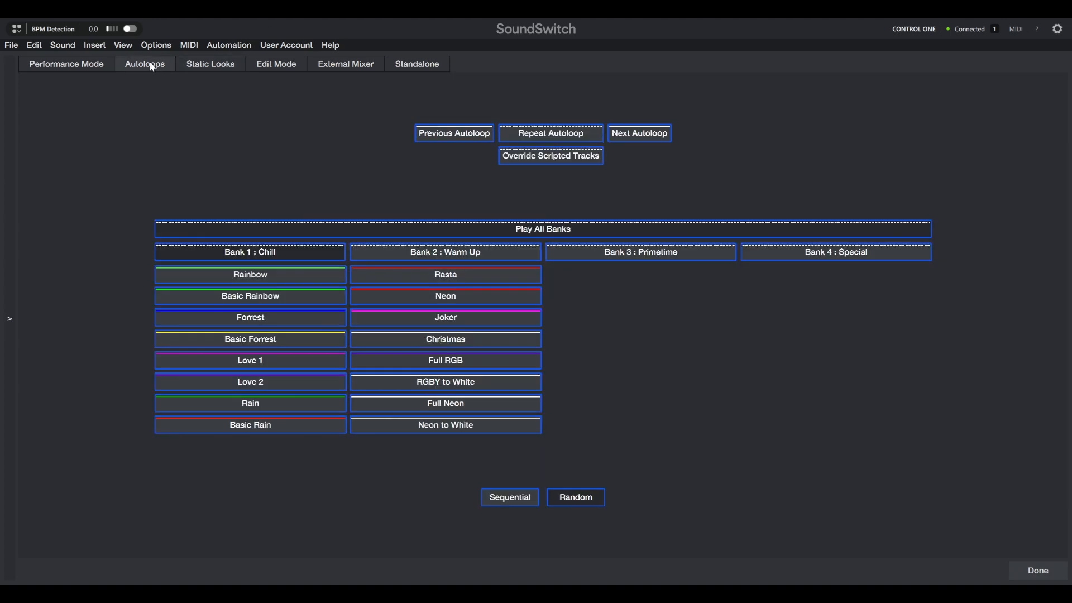
pyautogui.click(51, 63)
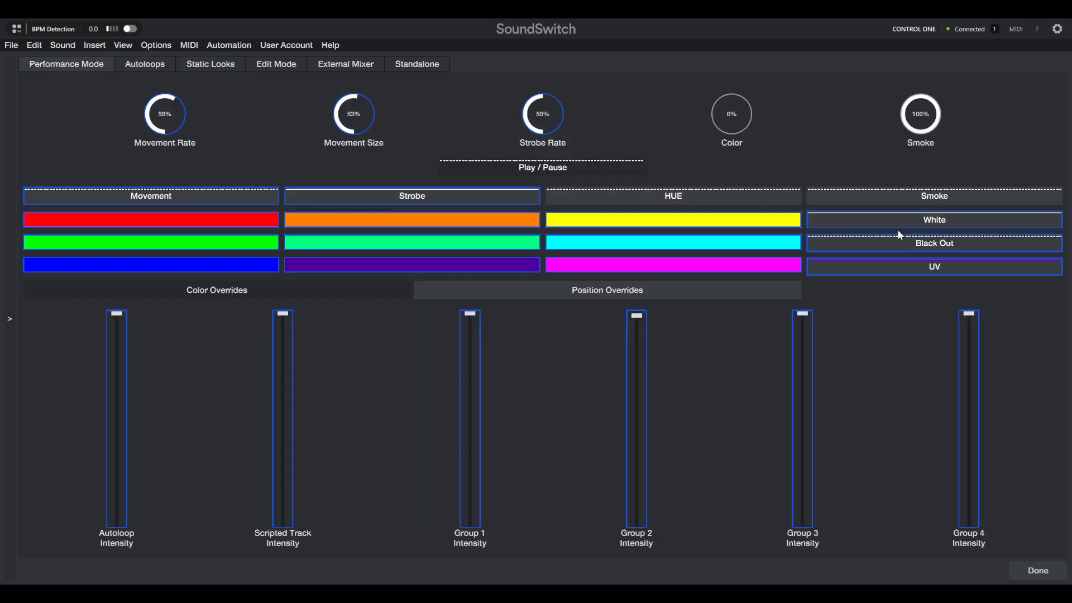
pyautogui.click(914, 193)
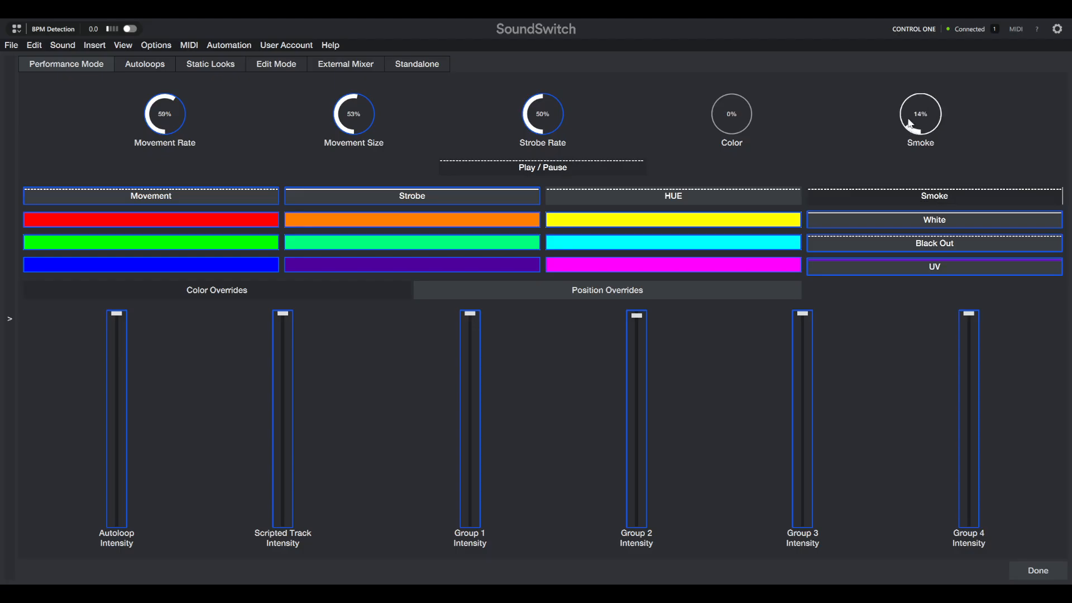
pyautogui.moveTo(908, 124); pyautogui.dragTo(925, 96)
pyautogui.moveTo(930, 98); pyautogui.dragTo(925, 144)
pyautogui.click(934, 196)
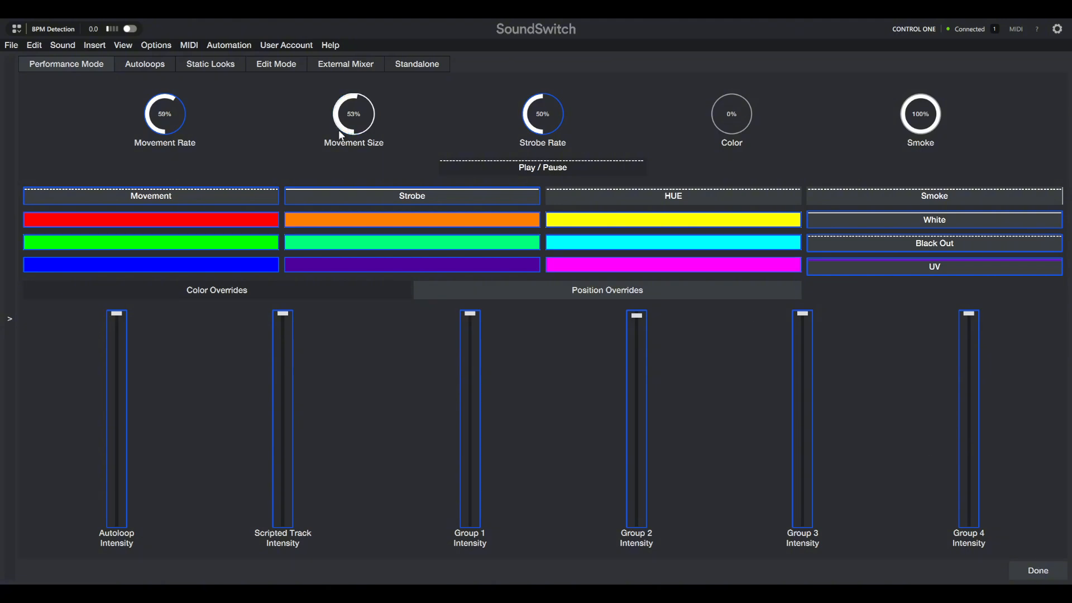
# - Review the static looks layout and close the performance controls to return to the autoloop editor
pyautogui.click(210, 66)
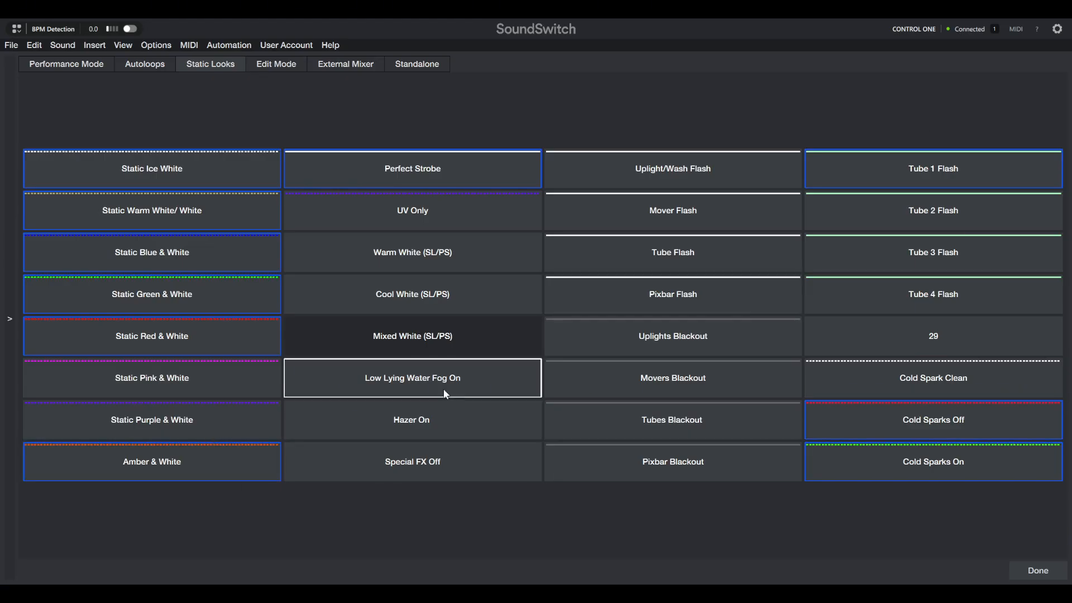
pyautogui.click(1038, 568)
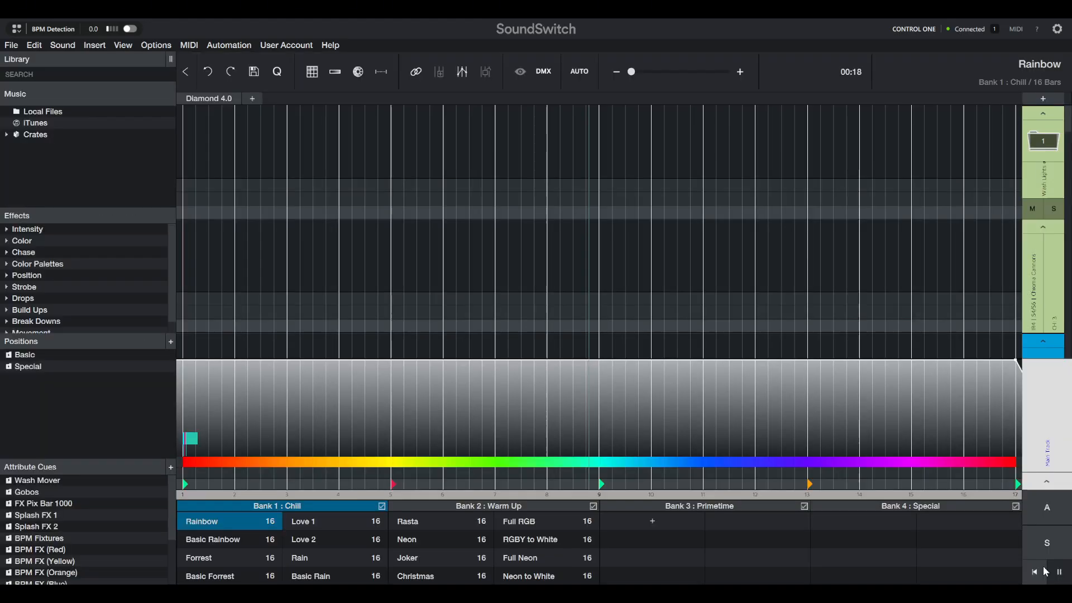
# - Browse the Warm Up bank and load the Primetime autoloops in turn, from Purple - L Blue - Yellow through Blue - Green - White
pyautogui.click(548, 507)
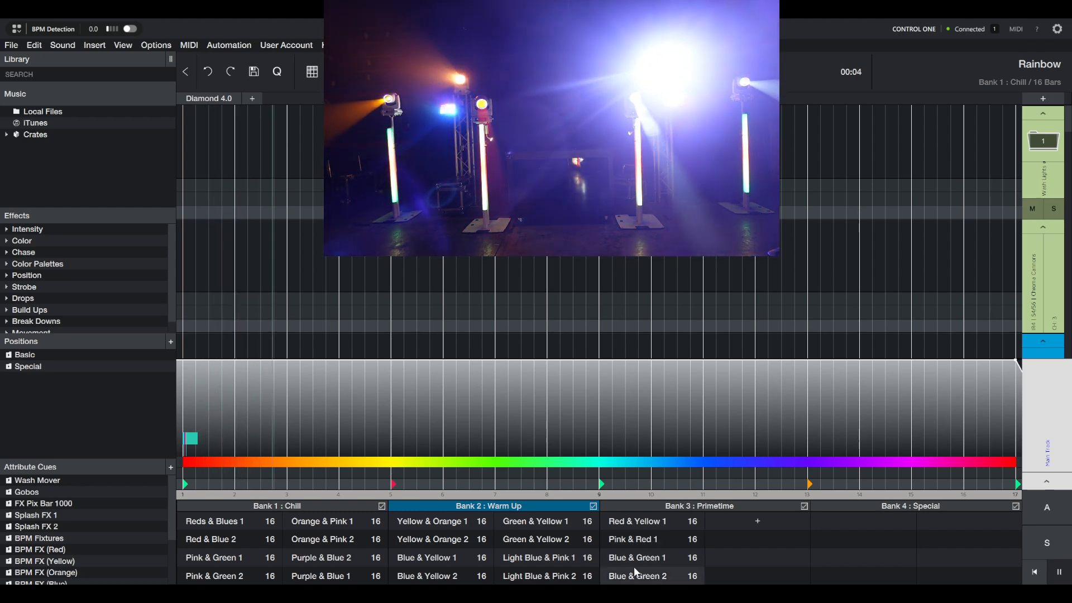
pyautogui.click(655, 505)
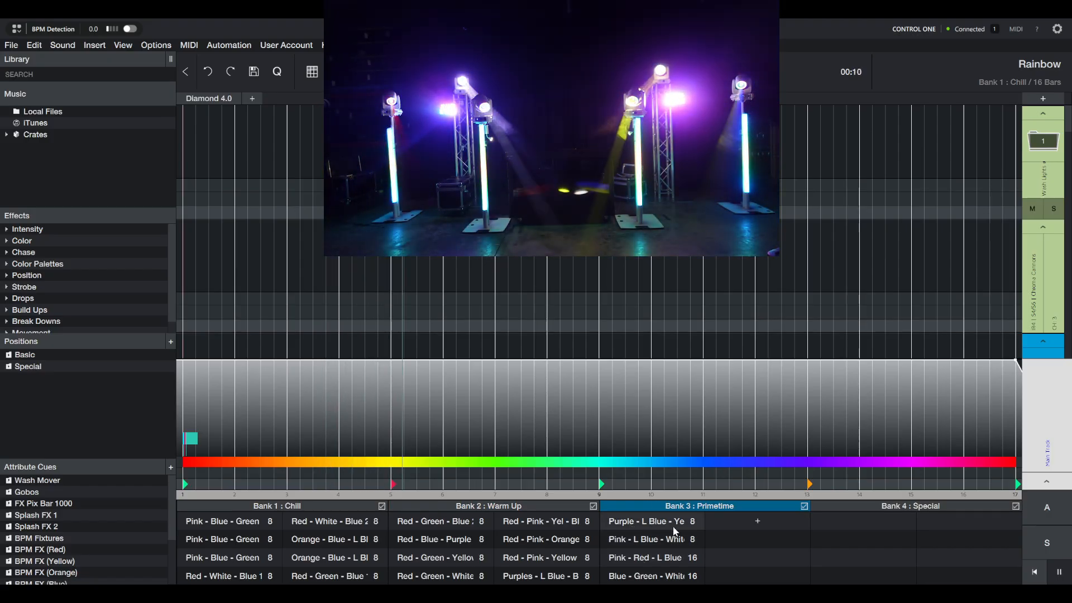
pyautogui.click(653, 527)
pyautogui.click(623, 544)
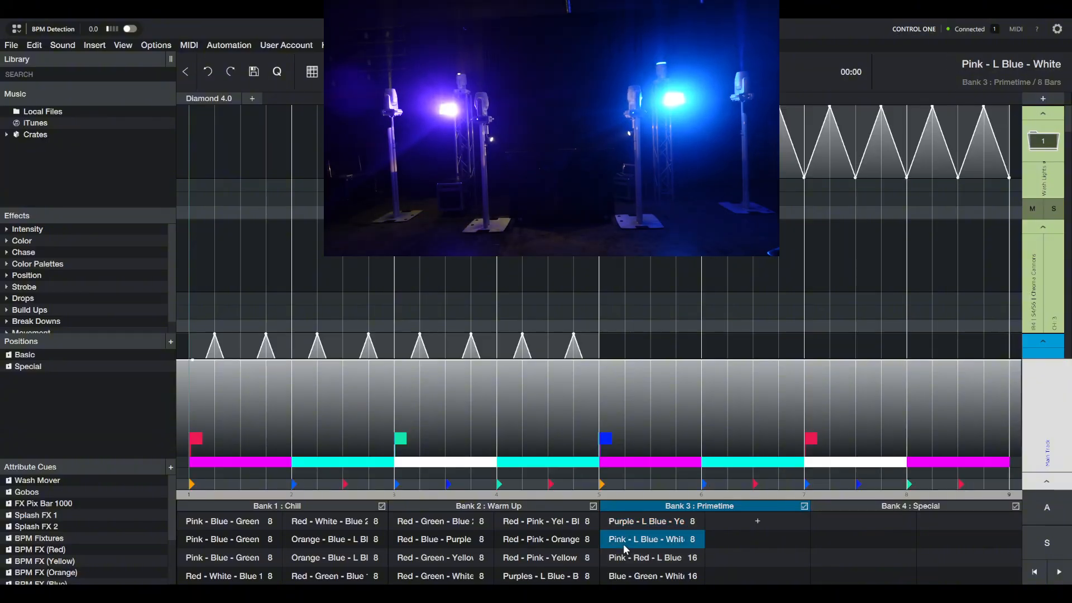
pyautogui.click(624, 561)
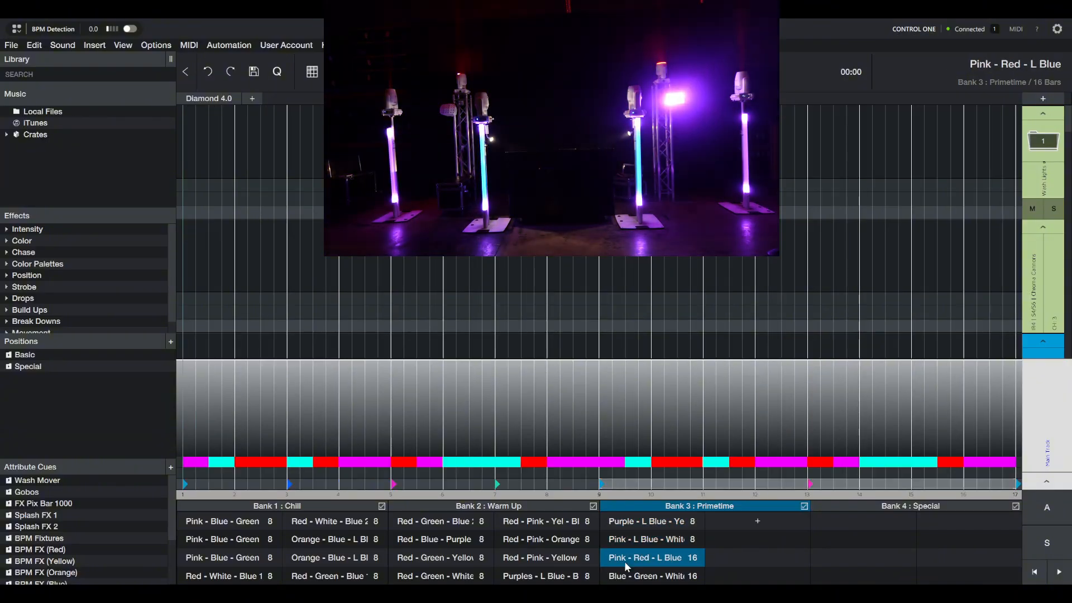
pyautogui.click(639, 581)
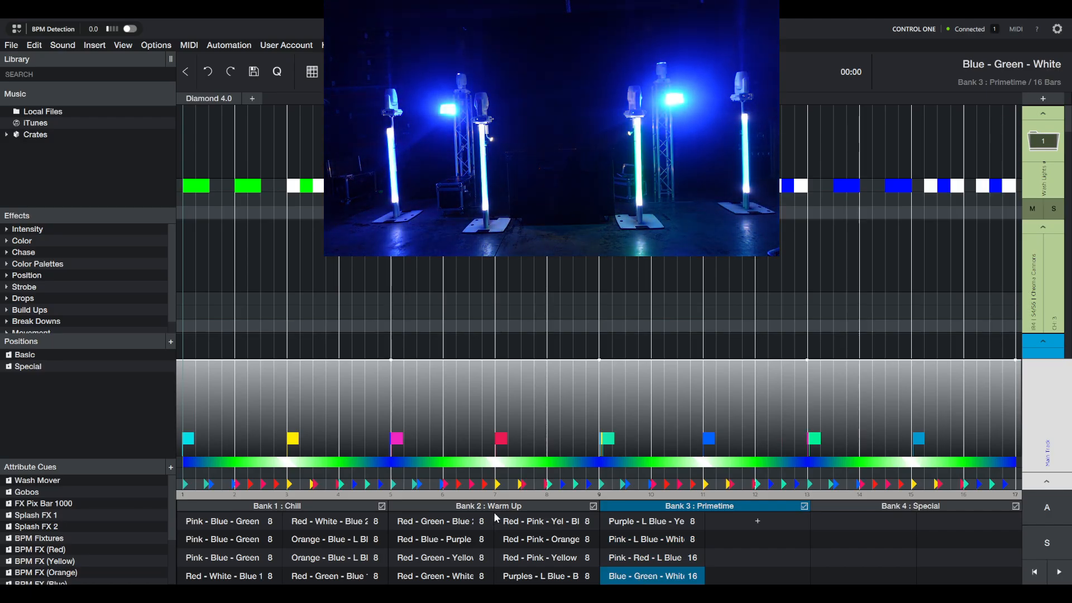
# - Play the Red & Yellow 1 autoloop from Bank 2: Warm Up
pyautogui.click(511, 507)
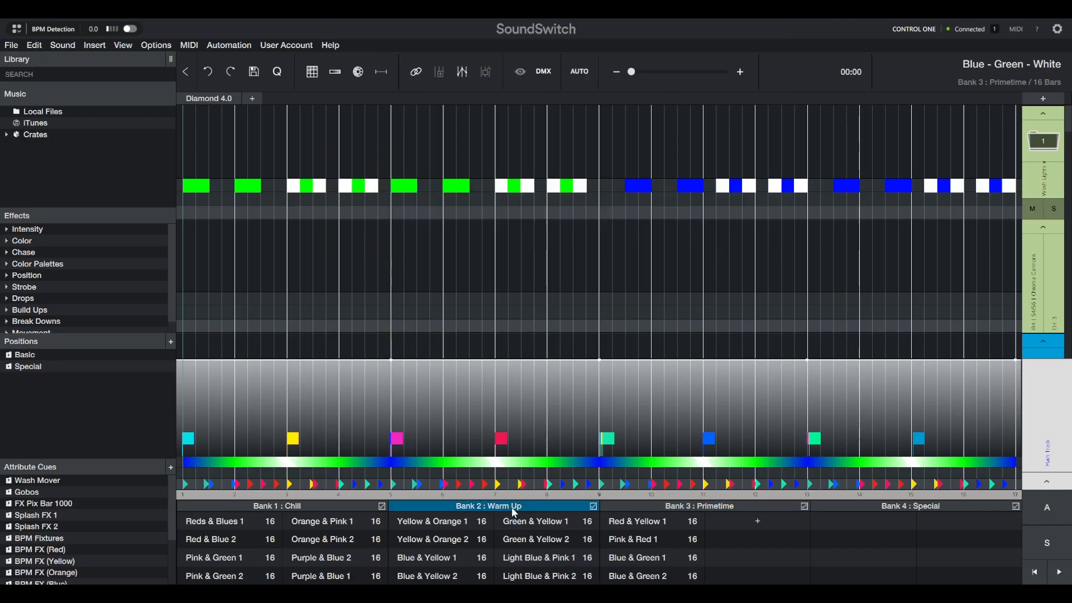
pyautogui.click(628, 524)
pyautogui.press('space')
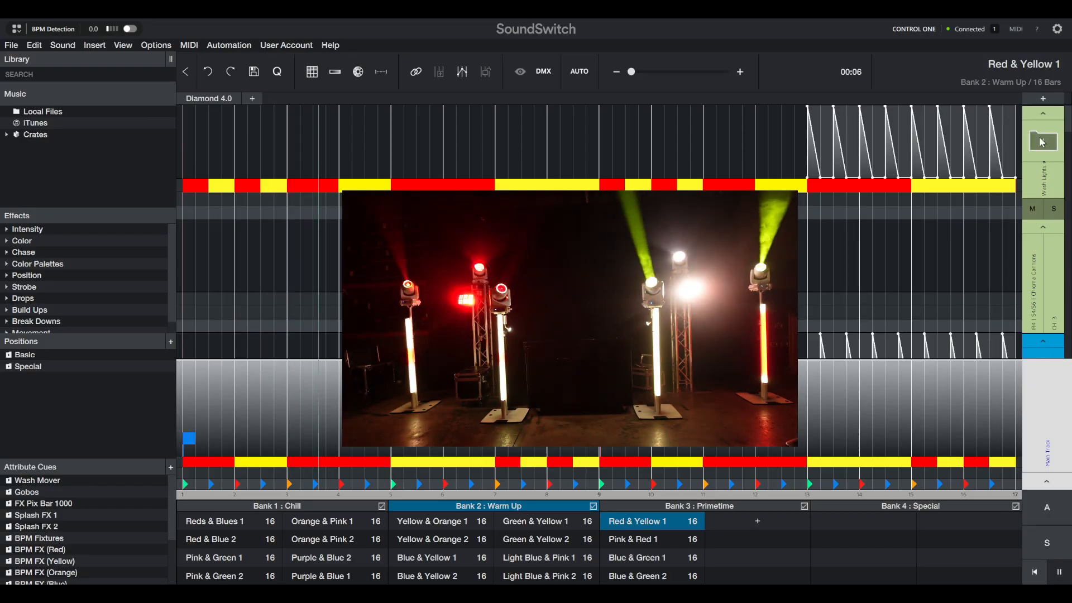
# - Collapse the tracks of both wash light groups, both mover groups and 360 Tubes 1 to 4 in the timeline
pyautogui.click(1044, 187)
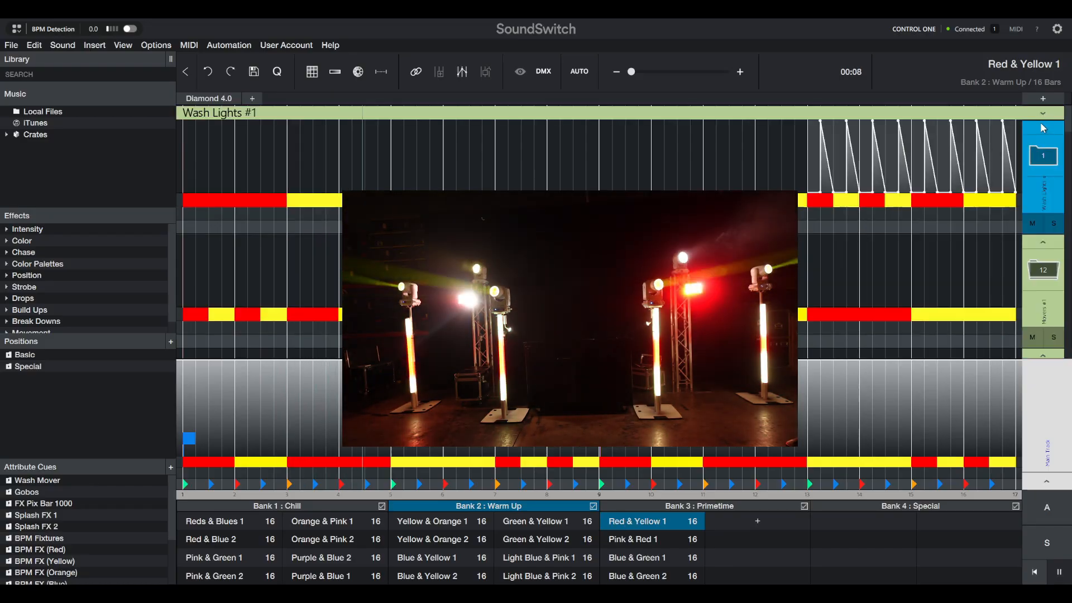
pyautogui.click(1045, 154)
pyautogui.click(1042, 147)
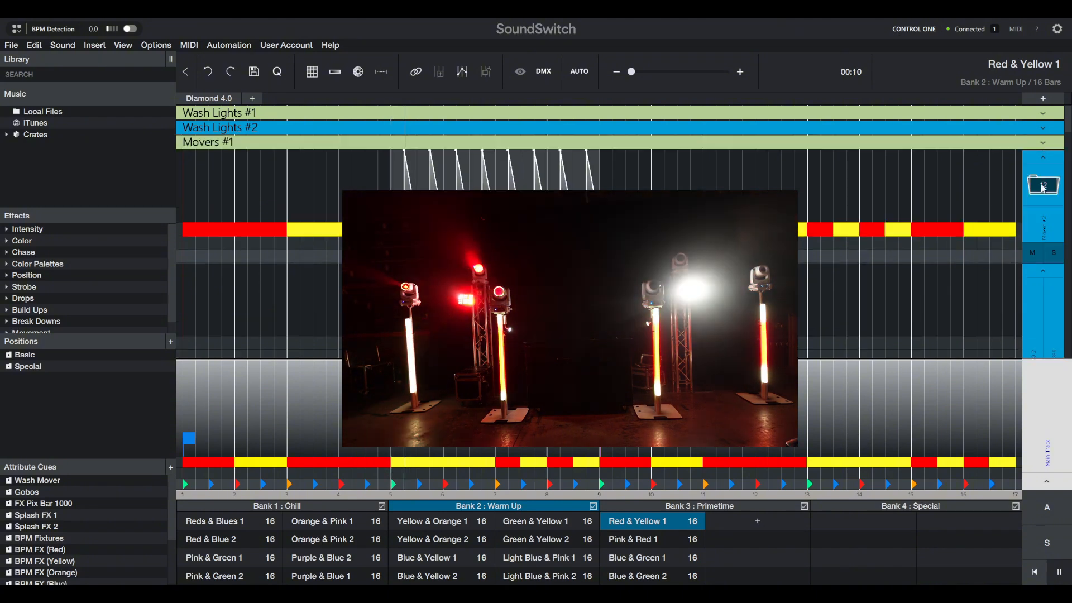
pyautogui.click(1043, 159)
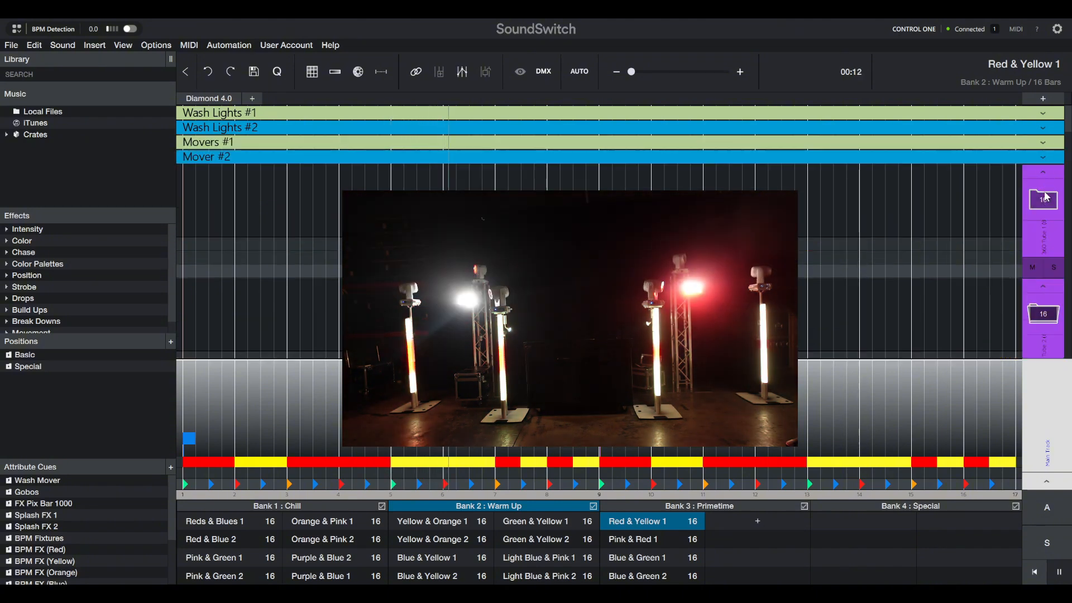
pyautogui.click(1042, 171)
pyautogui.click(1043, 187)
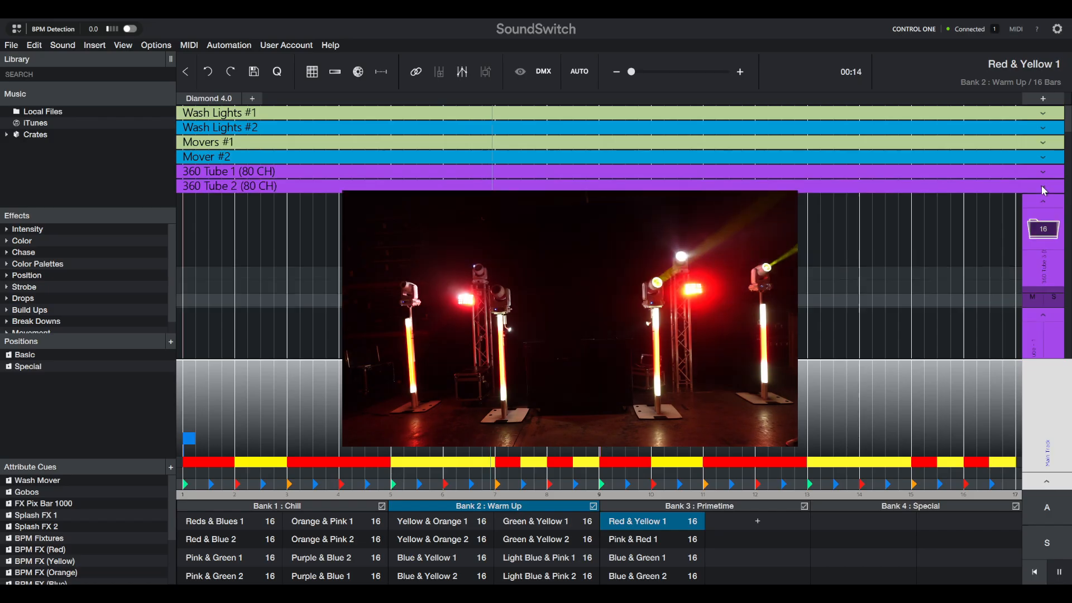
pyautogui.click(1043, 202)
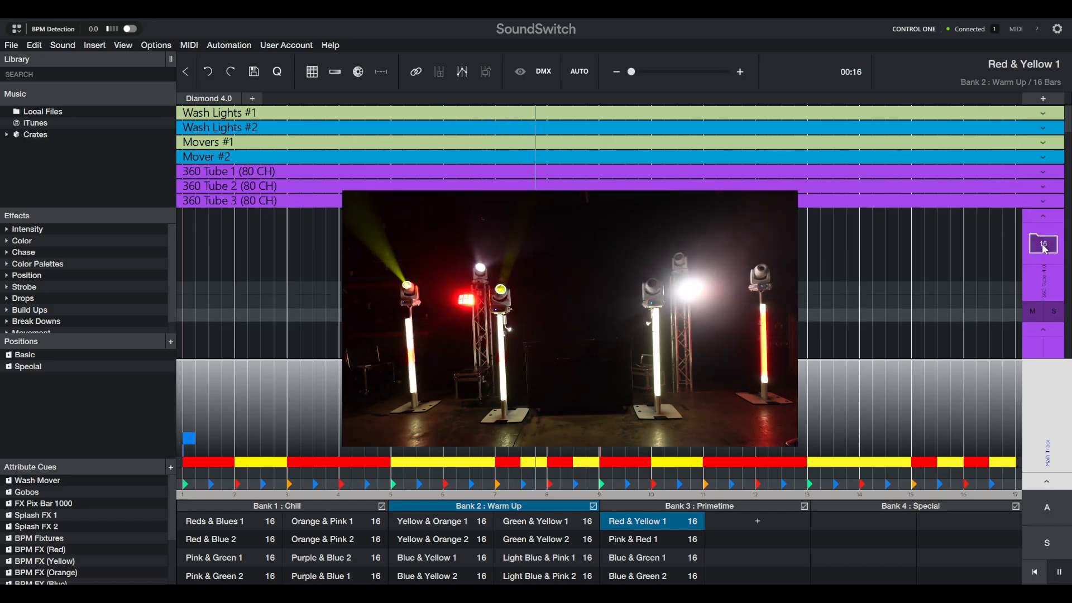
pyautogui.click(1043, 217)
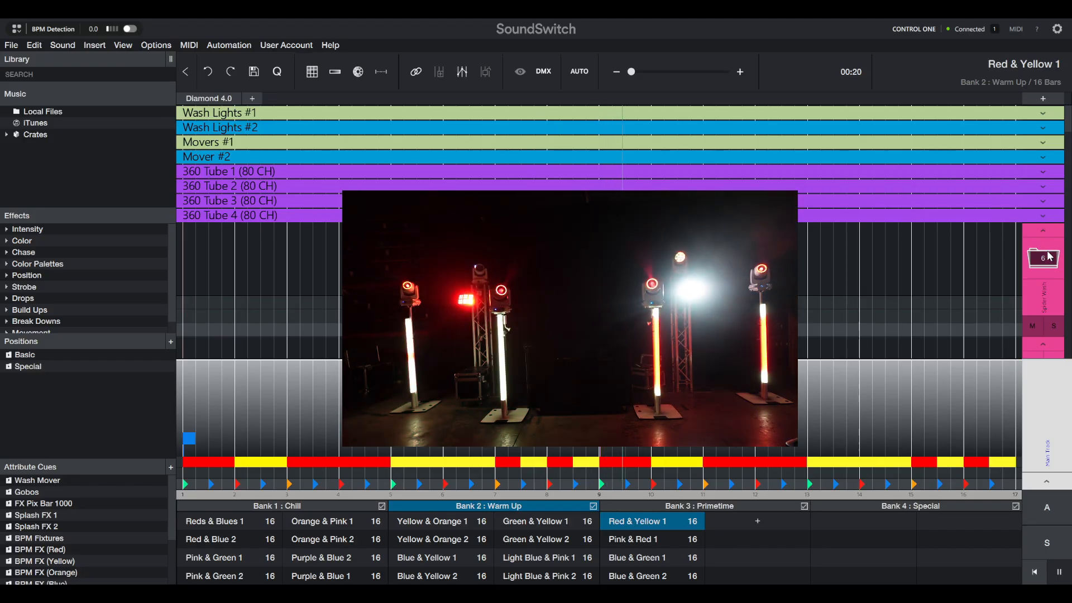
# - Collapse the two Spider Wash, Spotlights/Pinspots, Pixel Bar 5050 and Special FX tracks, and stop playback
pyautogui.click(1043, 226)
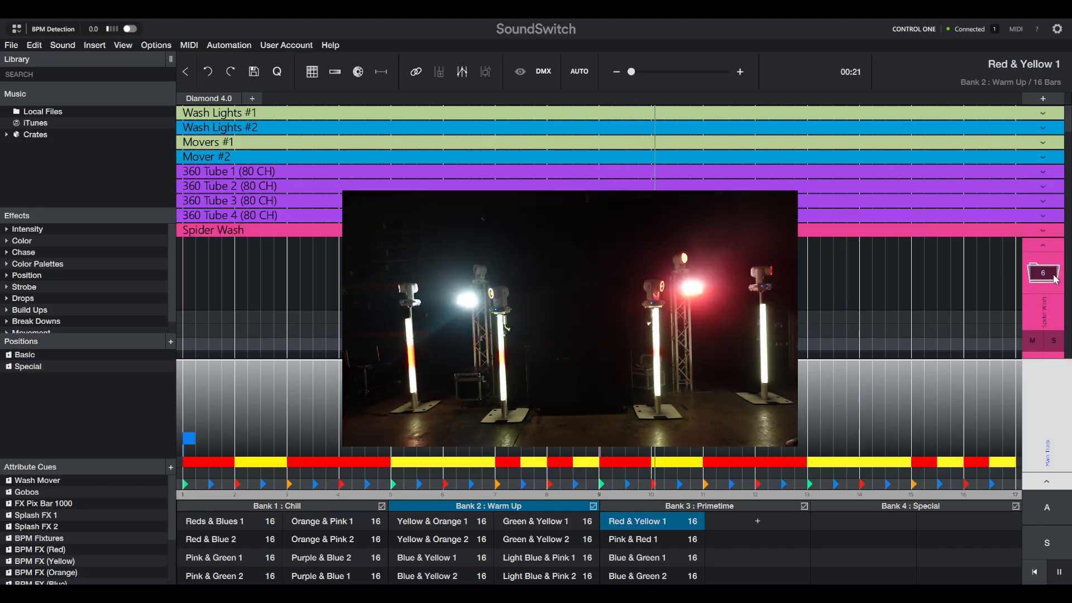
pyautogui.click(1043, 246)
pyautogui.click(1047, 260)
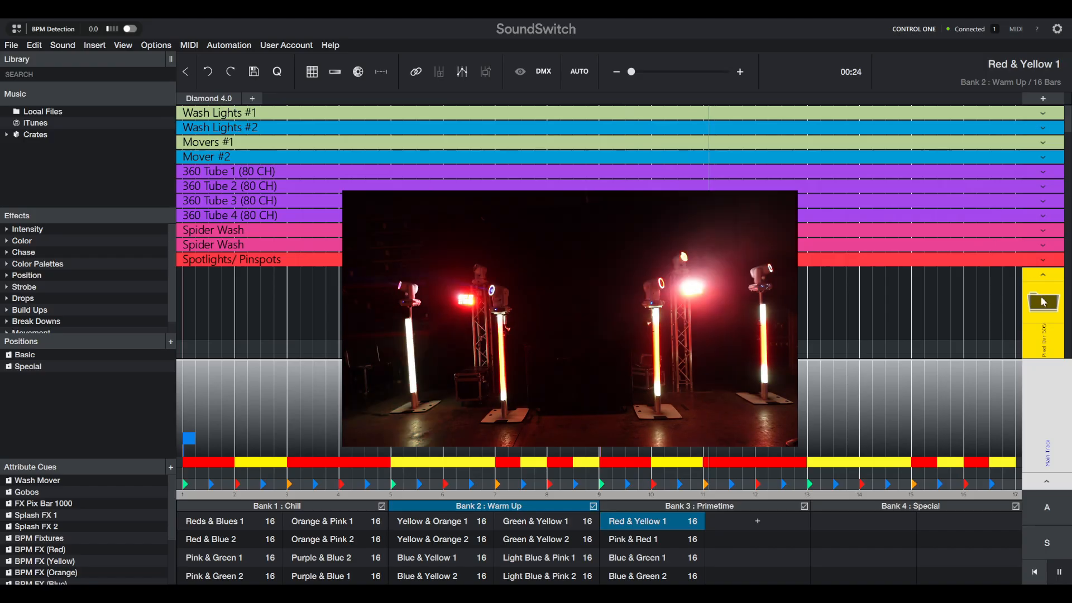
pyautogui.click(1041, 278)
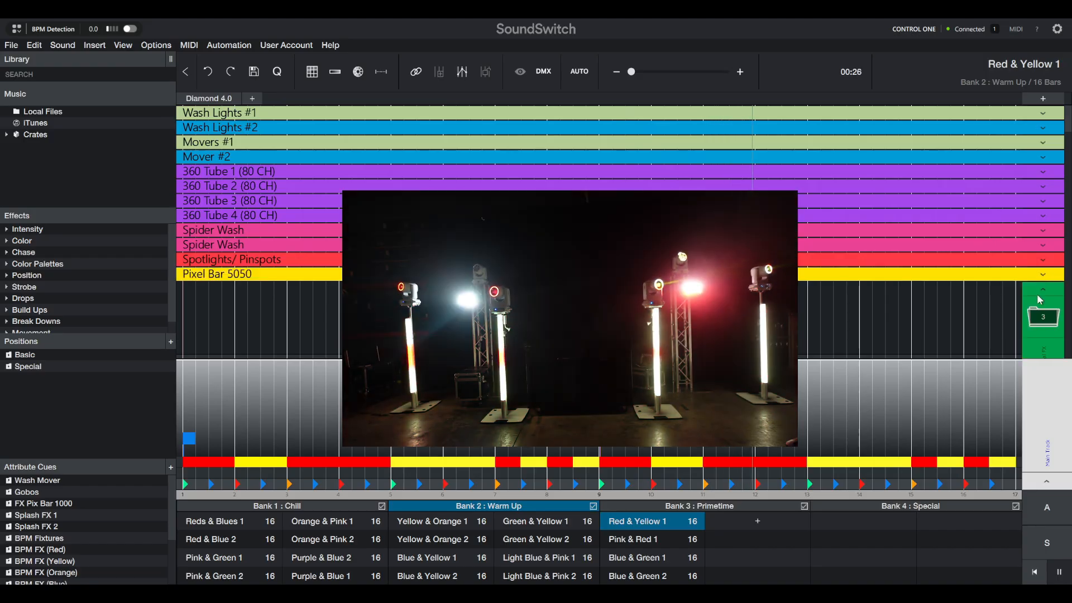
pyautogui.click(1040, 311)
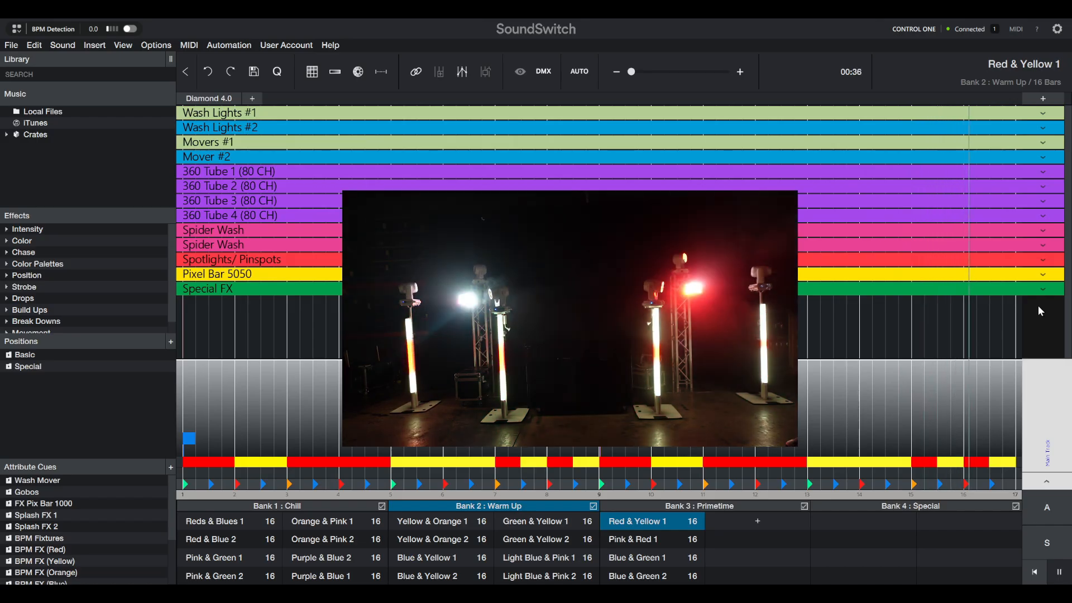
pyautogui.press('space')
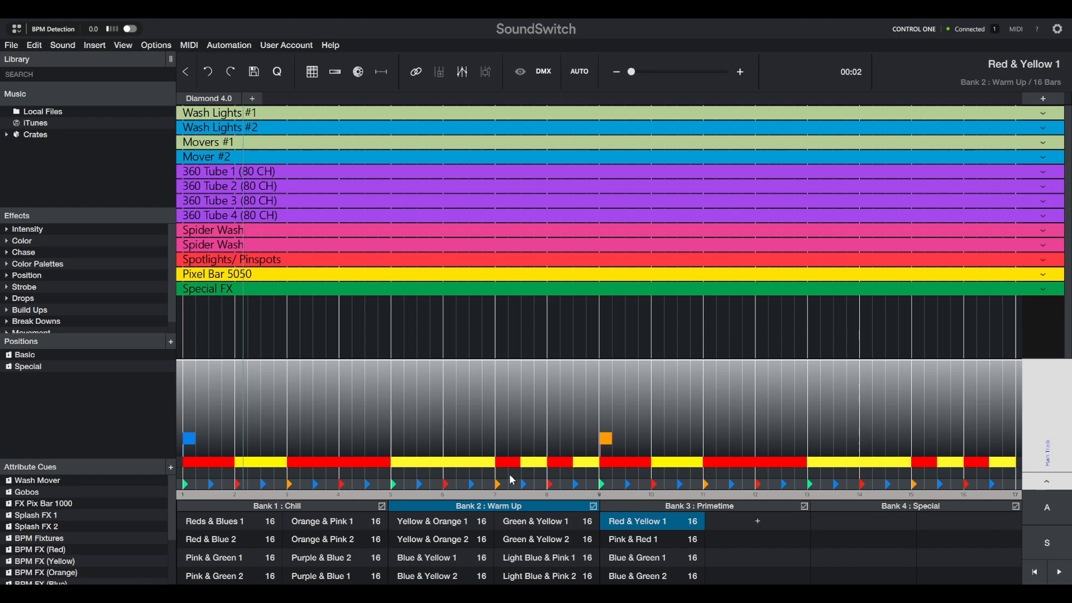
# - Play the Warm Up autoloops Pink & Red 1, Blue & Green 1 and Blue & Green 2 in turn, and stop playback
pyautogui.click(638, 540)
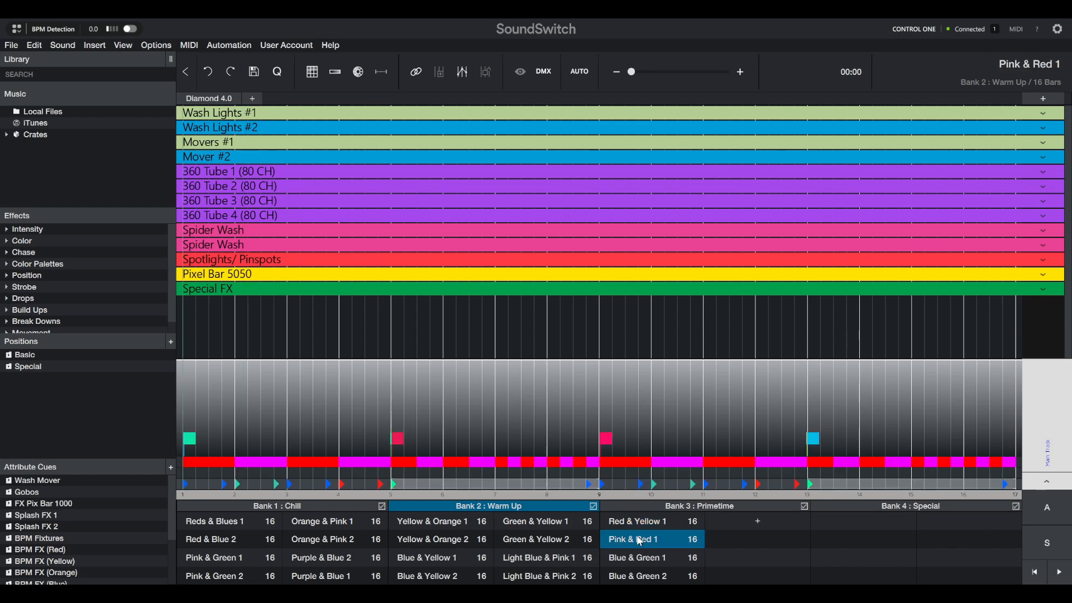
pyautogui.press('space')
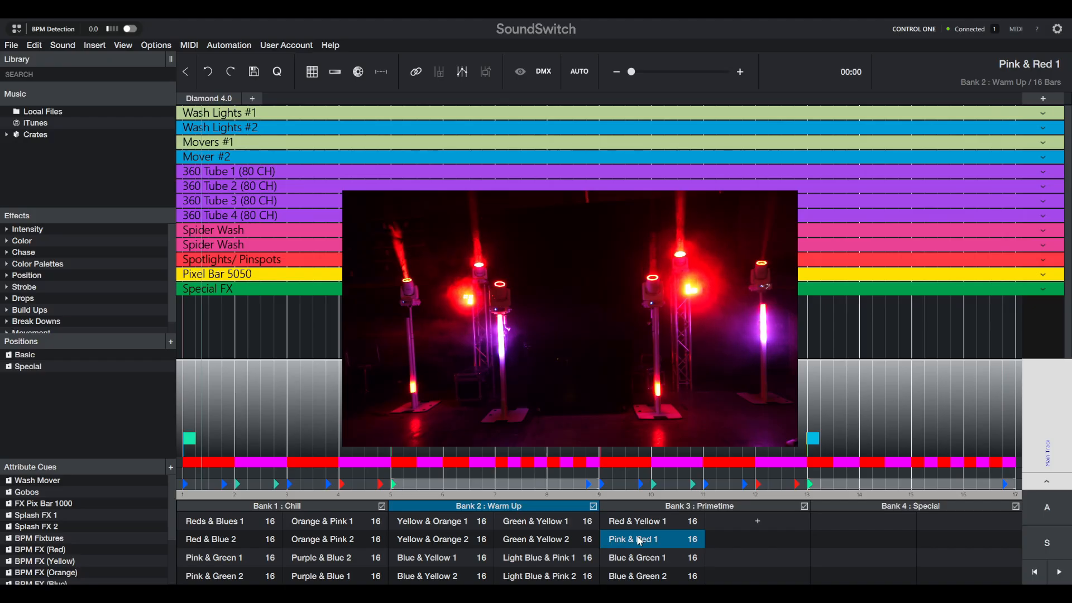
pyautogui.click(640, 559)
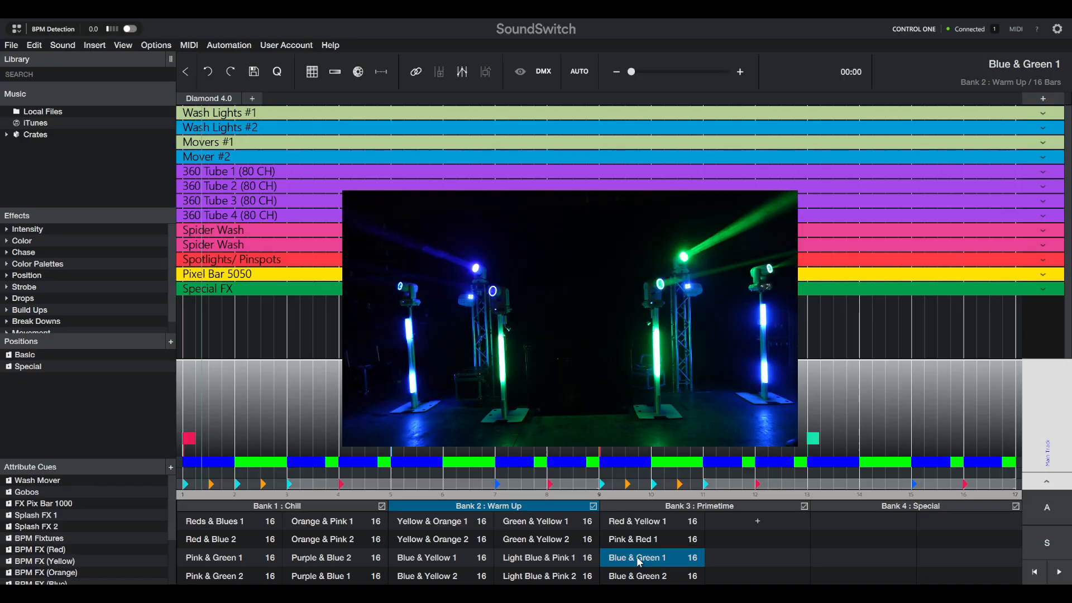
pyautogui.click(661, 576)
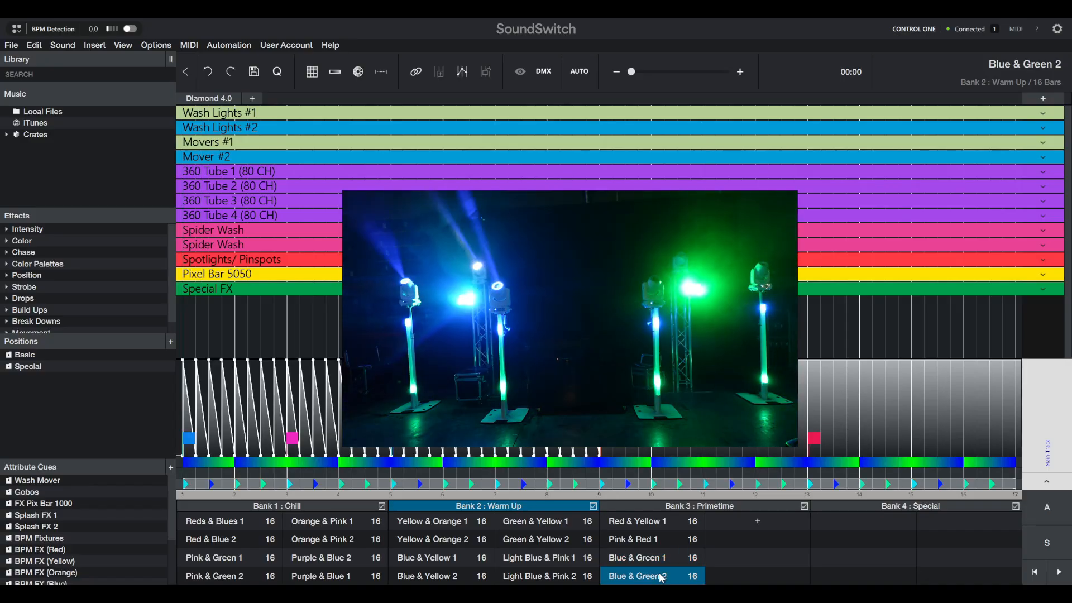
pyautogui.press('space')
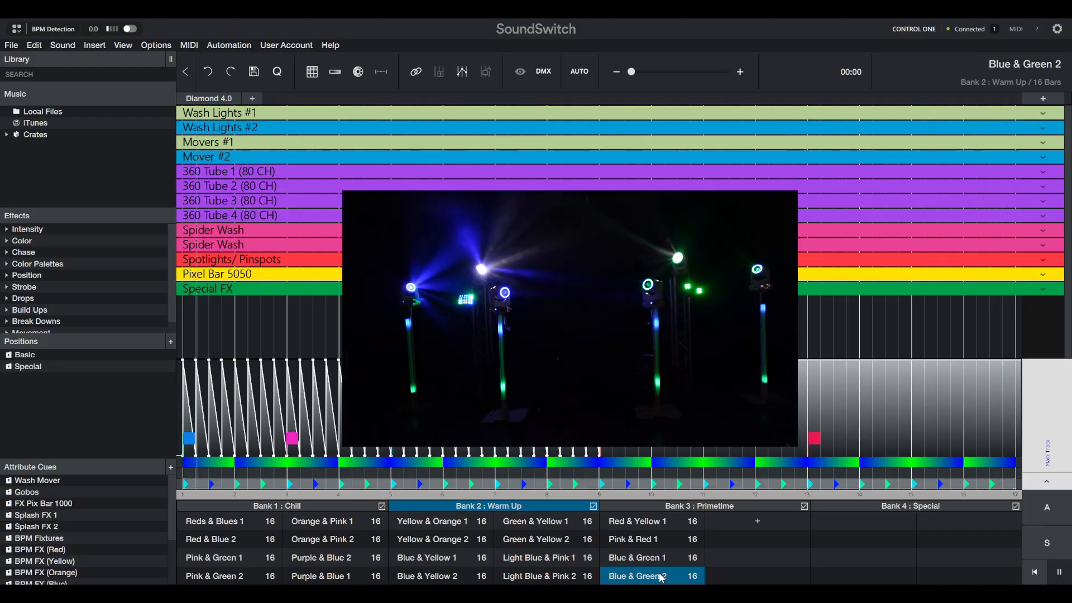
pyautogui.press('space')
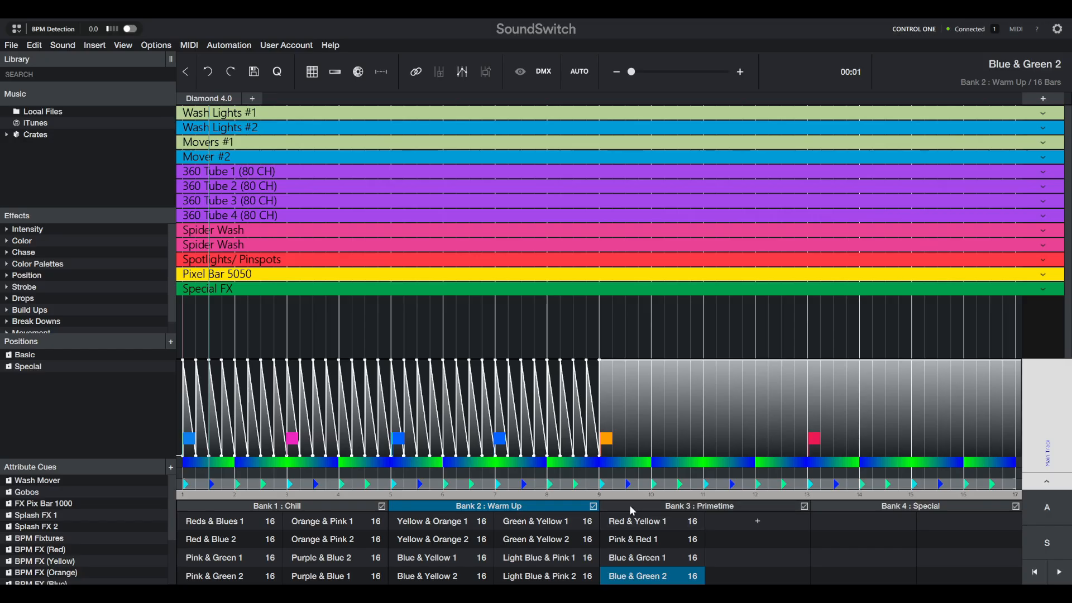
# - Play the Purple - L Blue - Yellow autoloop from Bank 3: Primetime, and stop it
pyautogui.click(628, 504)
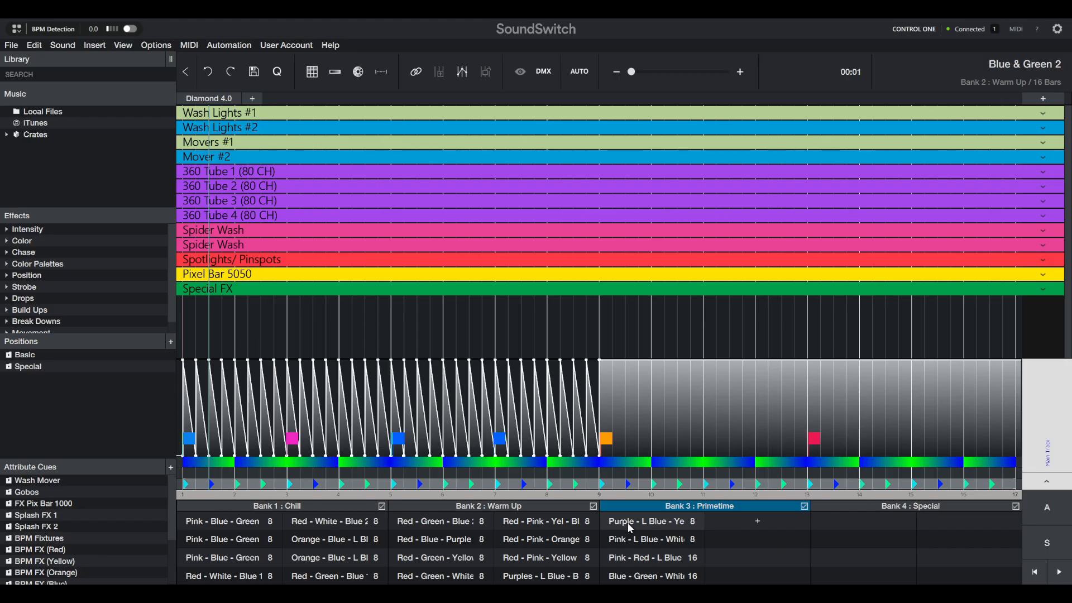
pyautogui.click(628, 520)
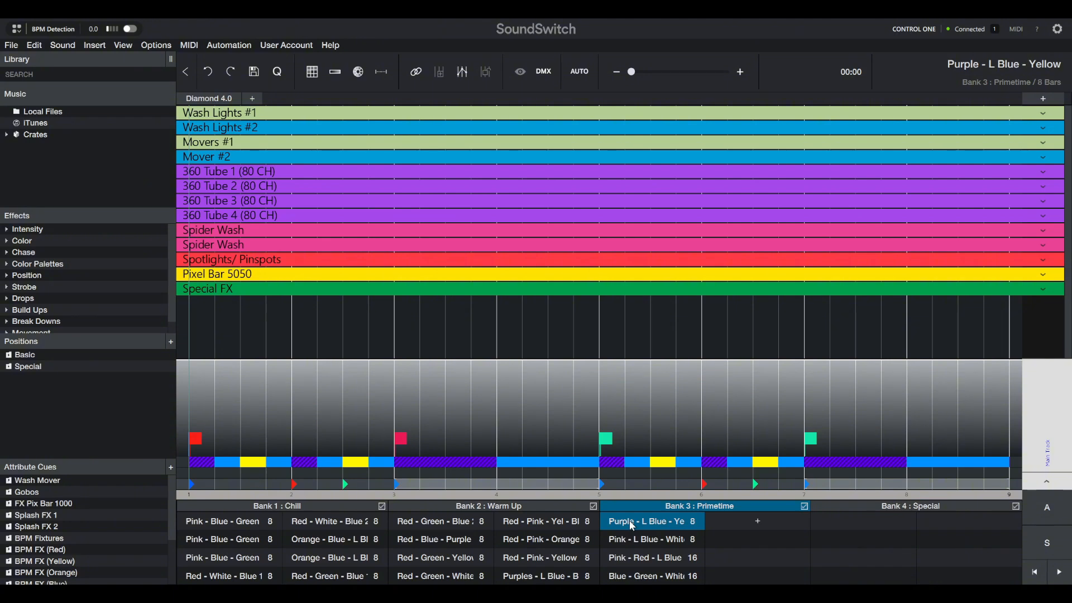
pyautogui.press('space')
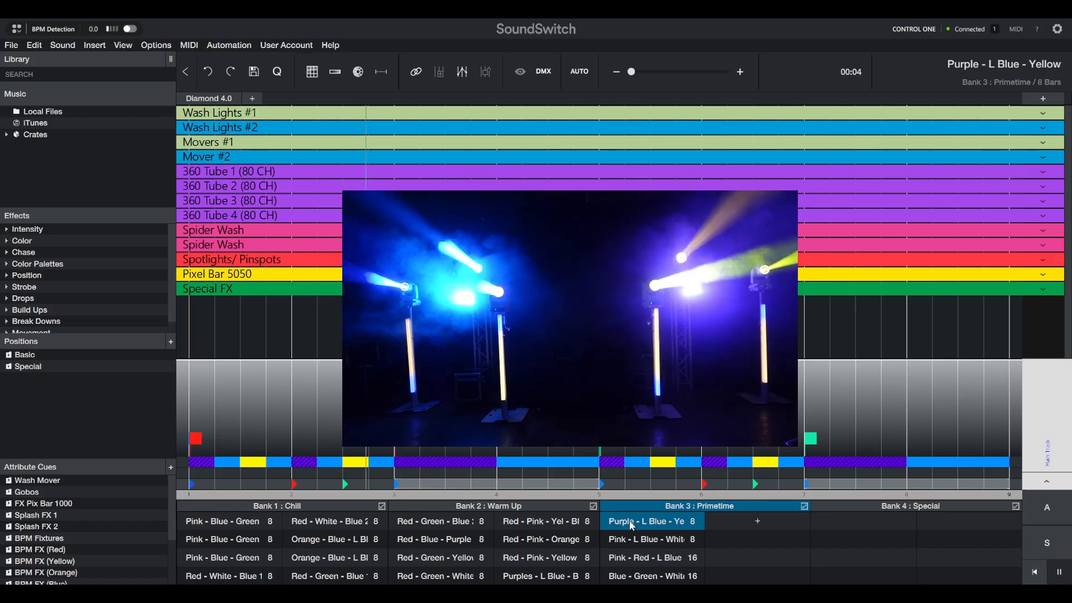
pyautogui.press('space')
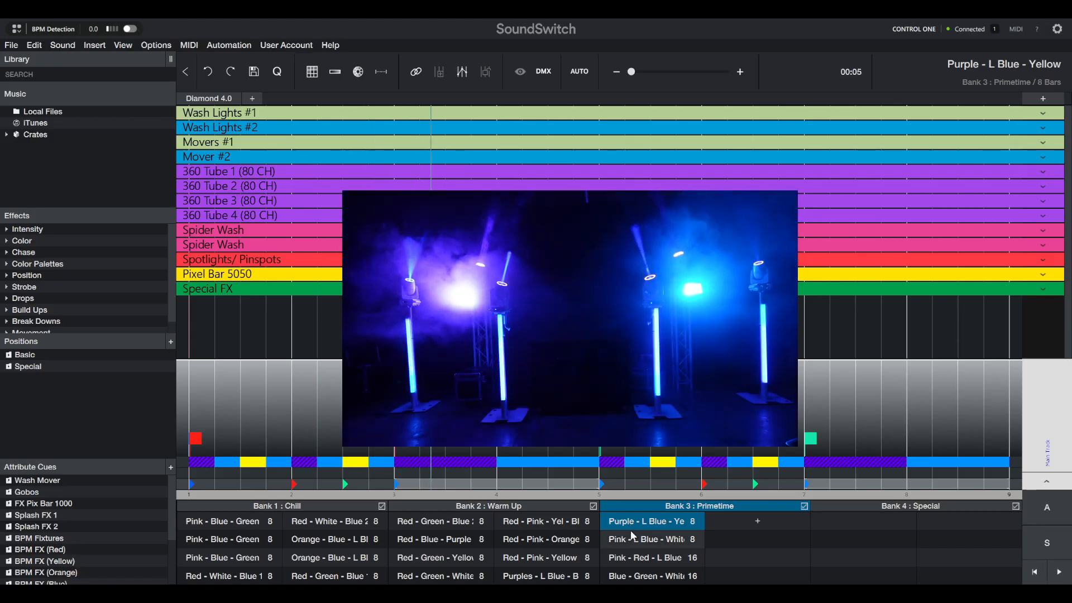
# - Play the Primetime autoloops Pink - L Blue - White, Pink - Red - L Blue and Blue - Green - White in turn, and stop playback
pyautogui.click(637, 542)
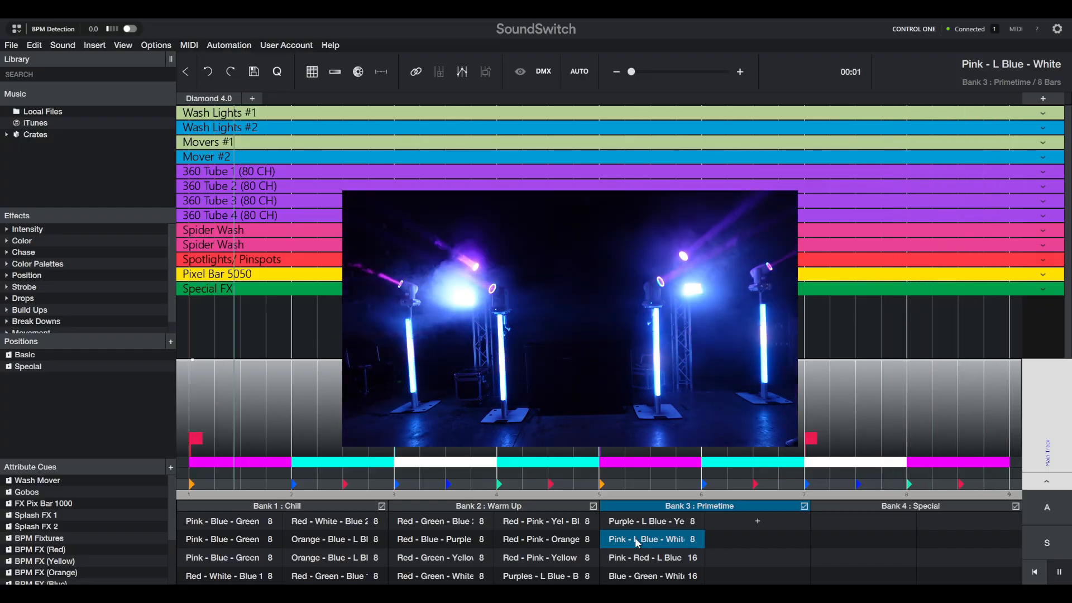
pyautogui.press('space')
pyautogui.click(644, 560)
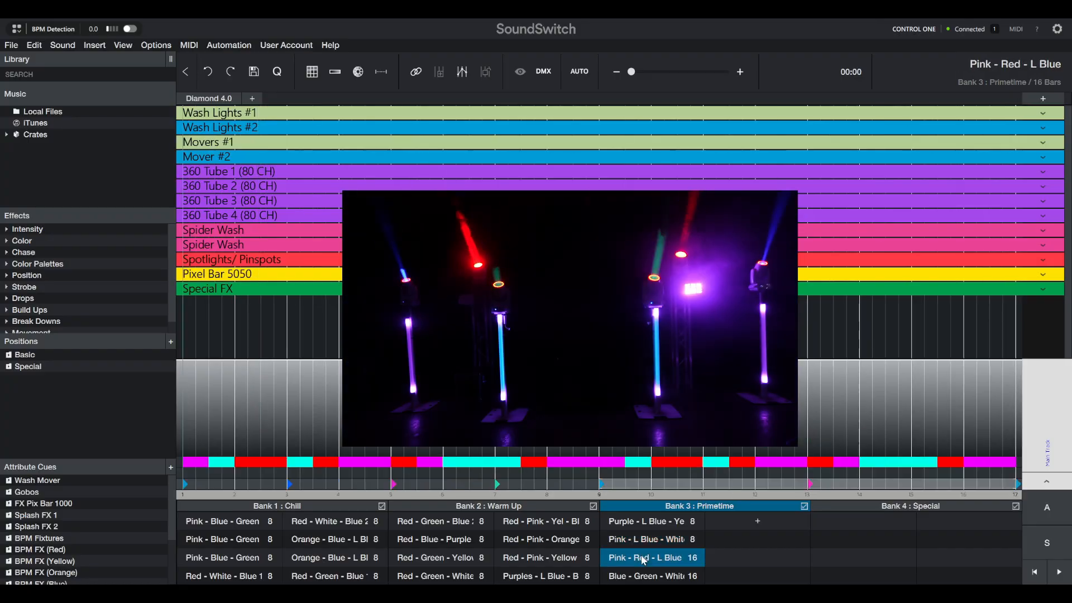
pyautogui.press('space')
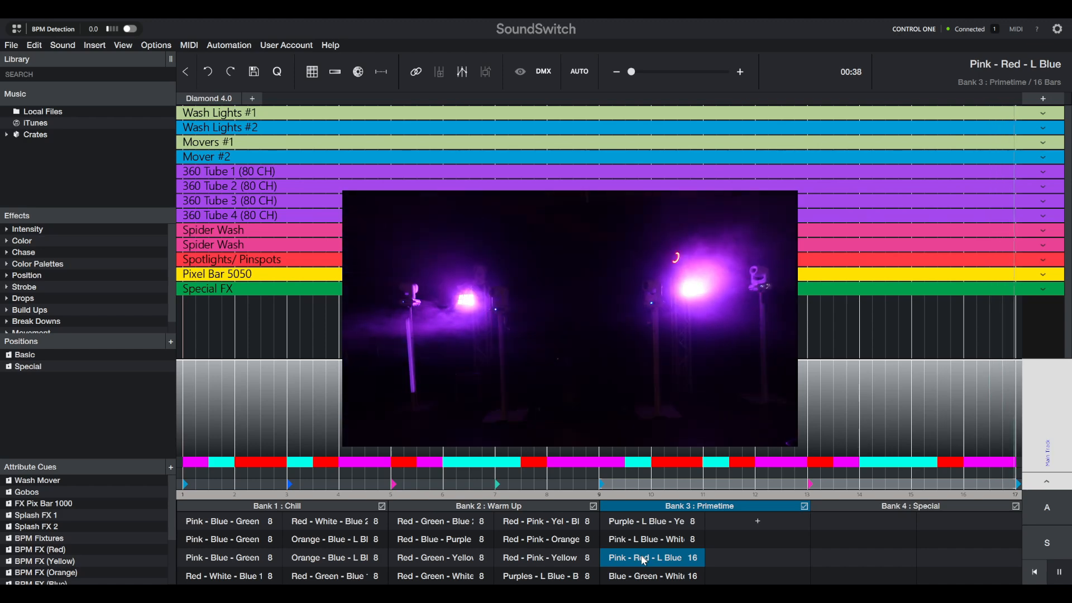
pyautogui.click(645, 576)
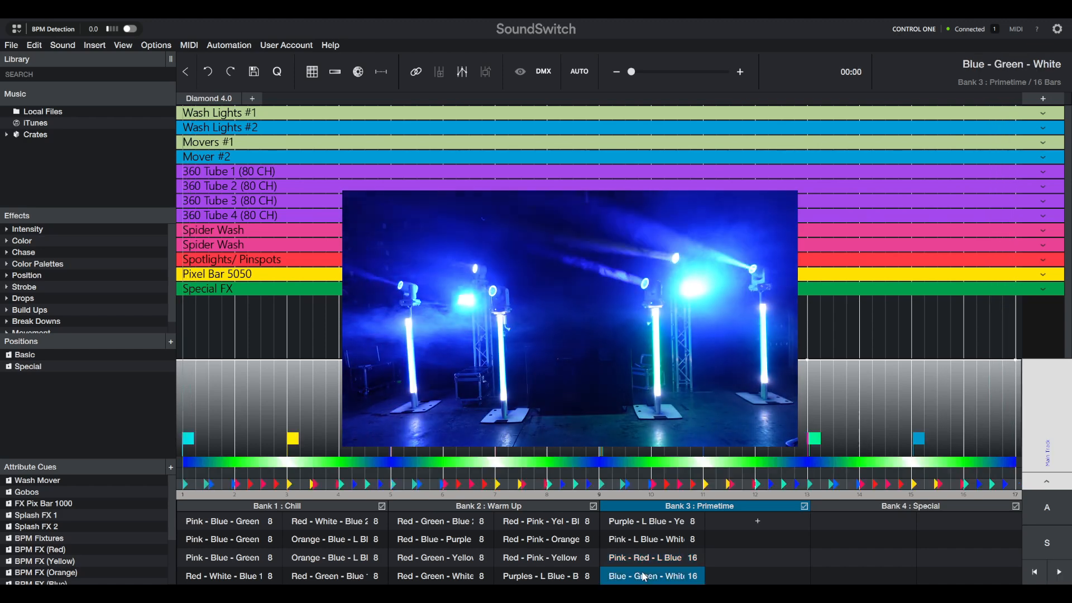
pyautogui.press('space')
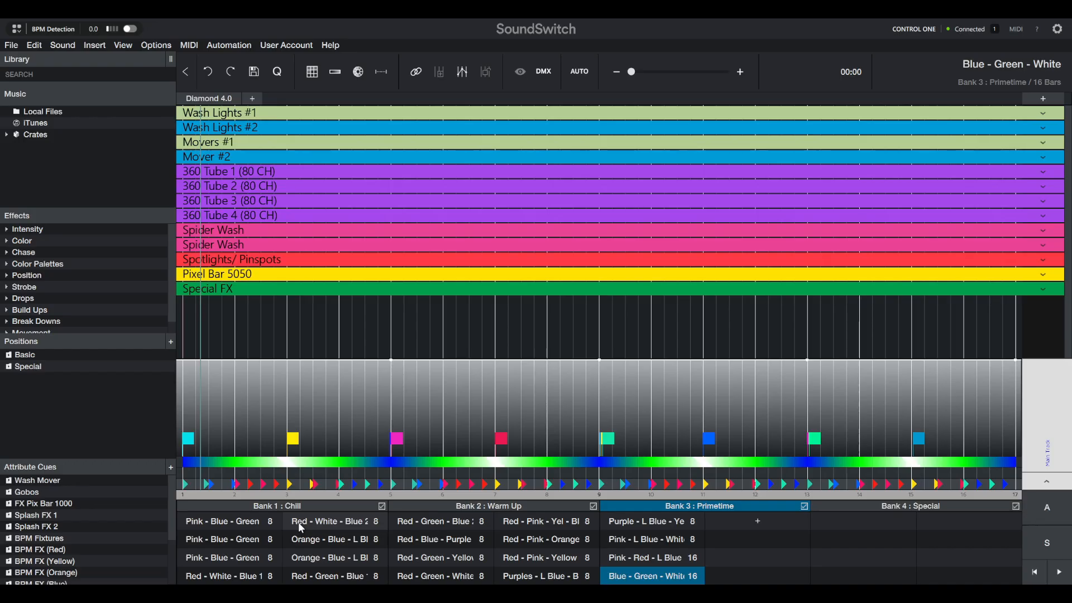
# - Expand the first Spider Wash track to show its zone lanes and load the Primetime autoloop Red - Blue - Purple
pyautogui.click(1053, 232)
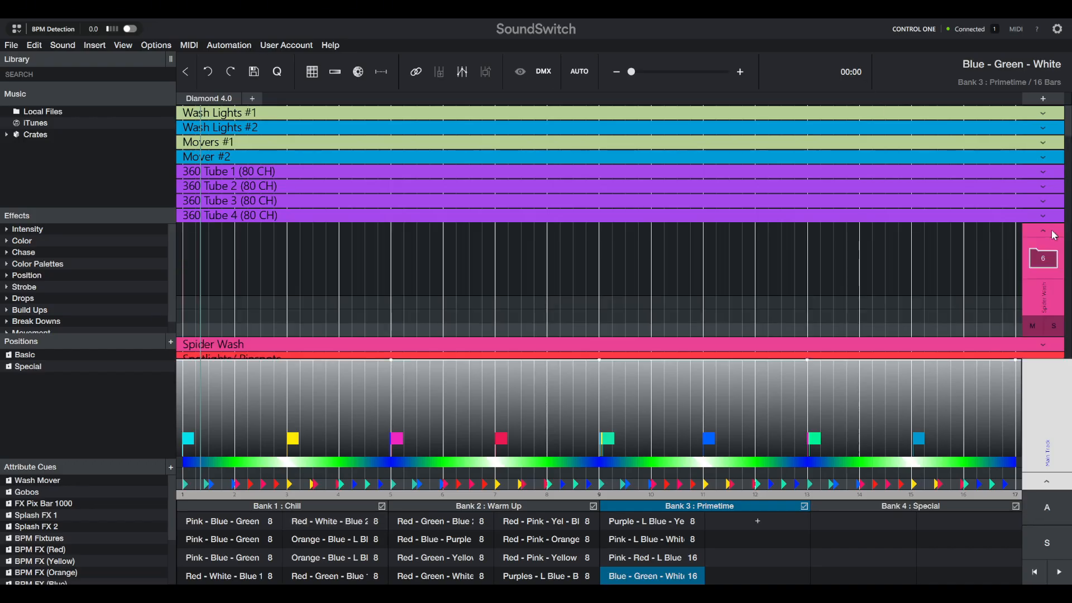
pyautogui.scroll(-4, 808, 269)
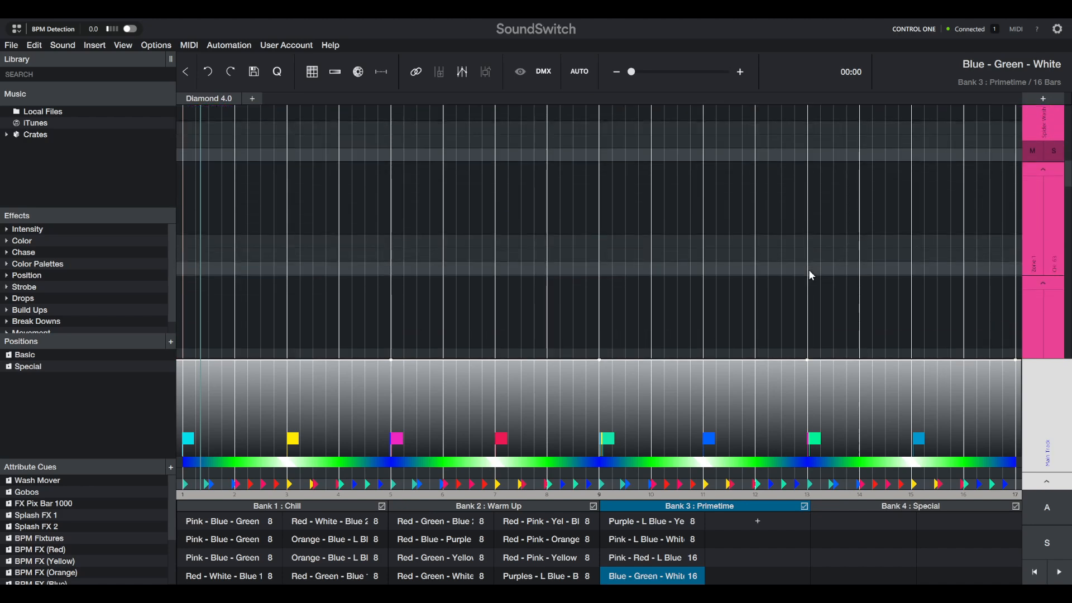
pyautogui.click(428, 539)
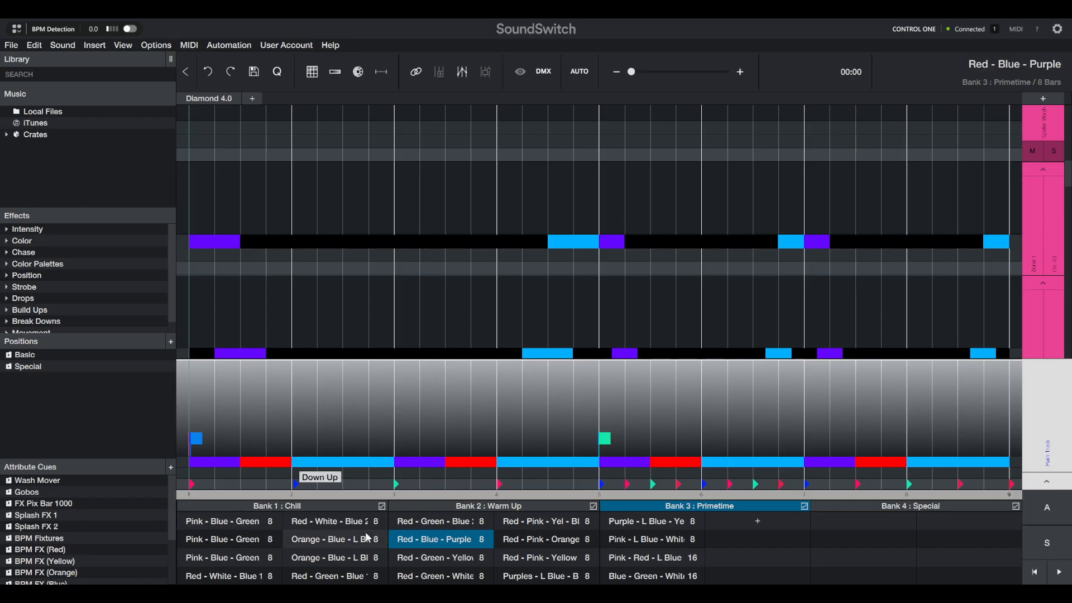
# - Play the Primetime autoloop Orange - Blue - L Blue 1, and switch playback to Pink - Blue - Green 3
pyautogui.click(333, 540)
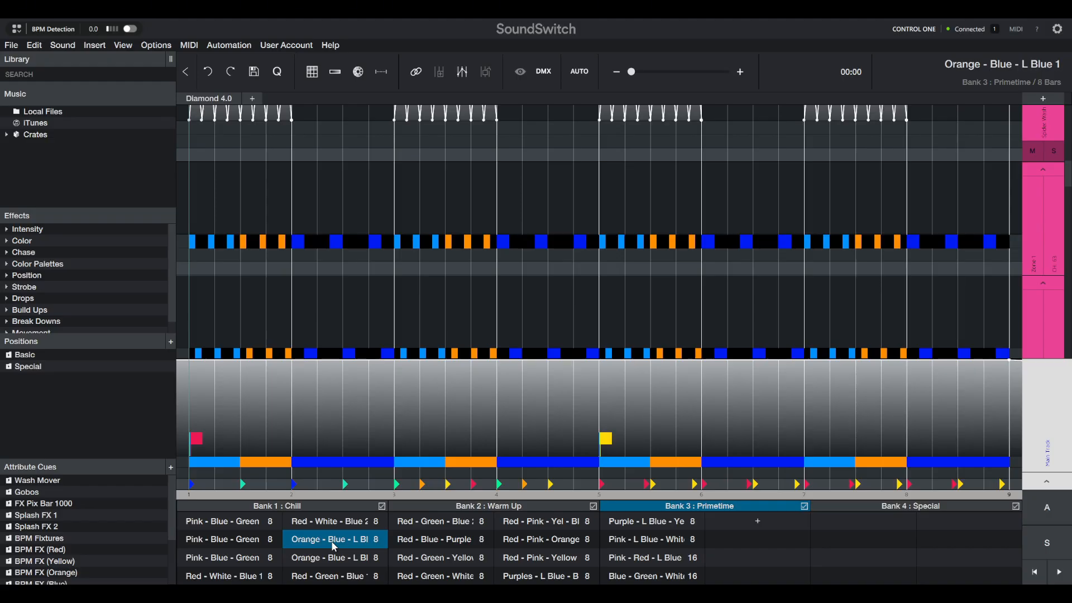
pyautogui.press('space')
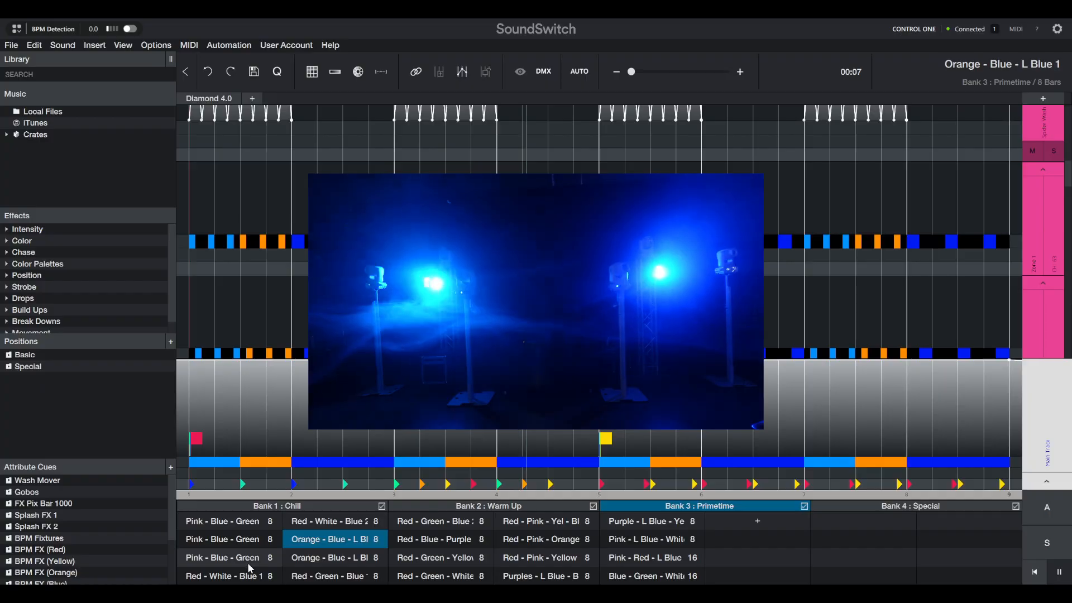
pyautogui.click(248, 561)
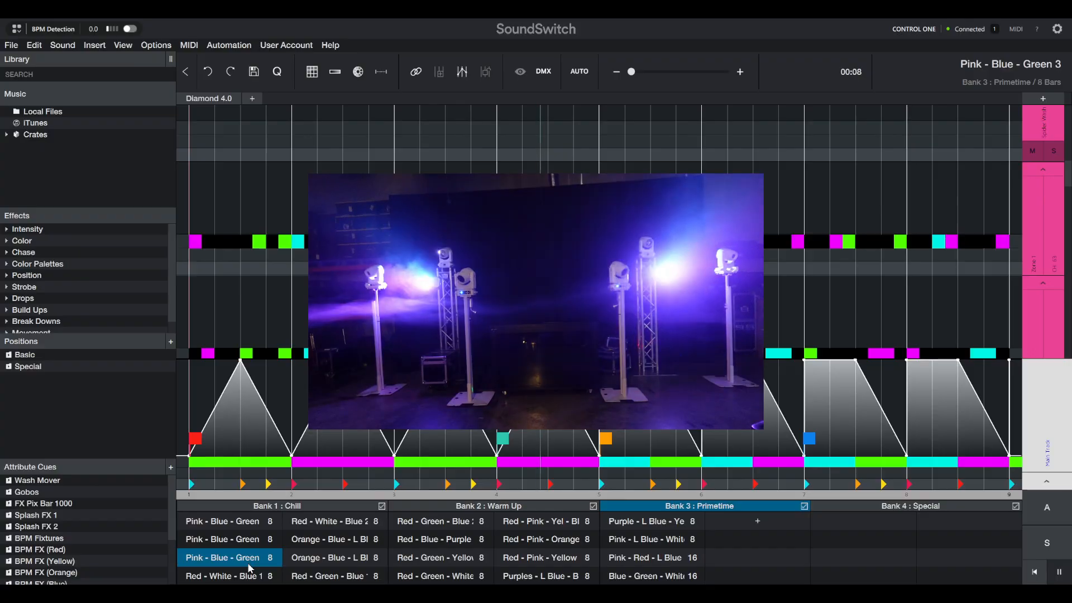
# - Switch playback to the Primetime autoloops Red - White - Blue 1, Orange - Blue - L Blue 1 and Red - Green - Yellow in turn
pyautogui.click(249, 577)
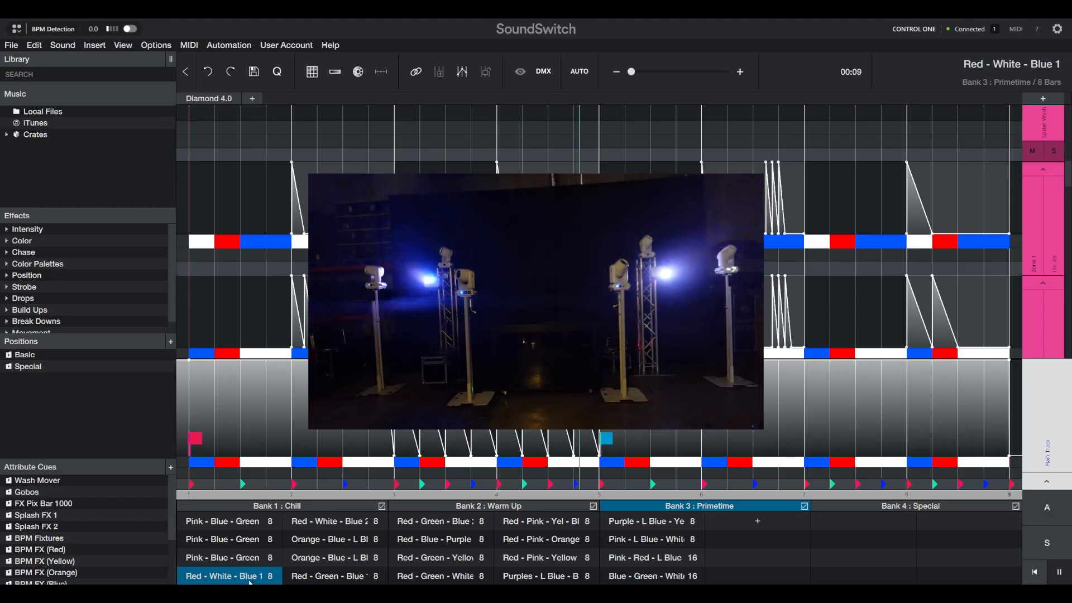
pyautogui.click(323, 539)
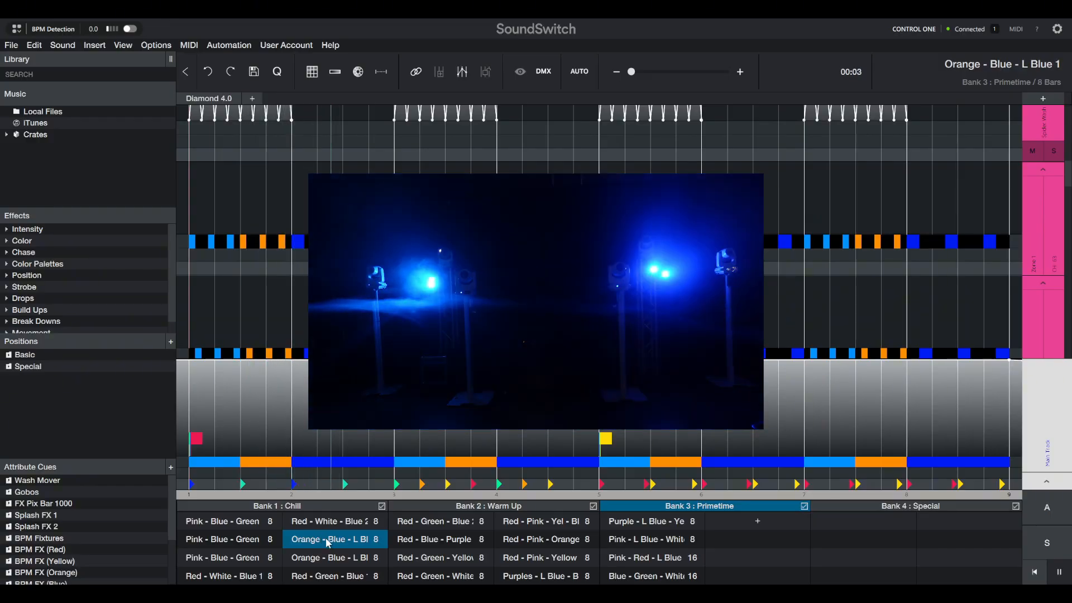
pyautogui.click(428, 558)
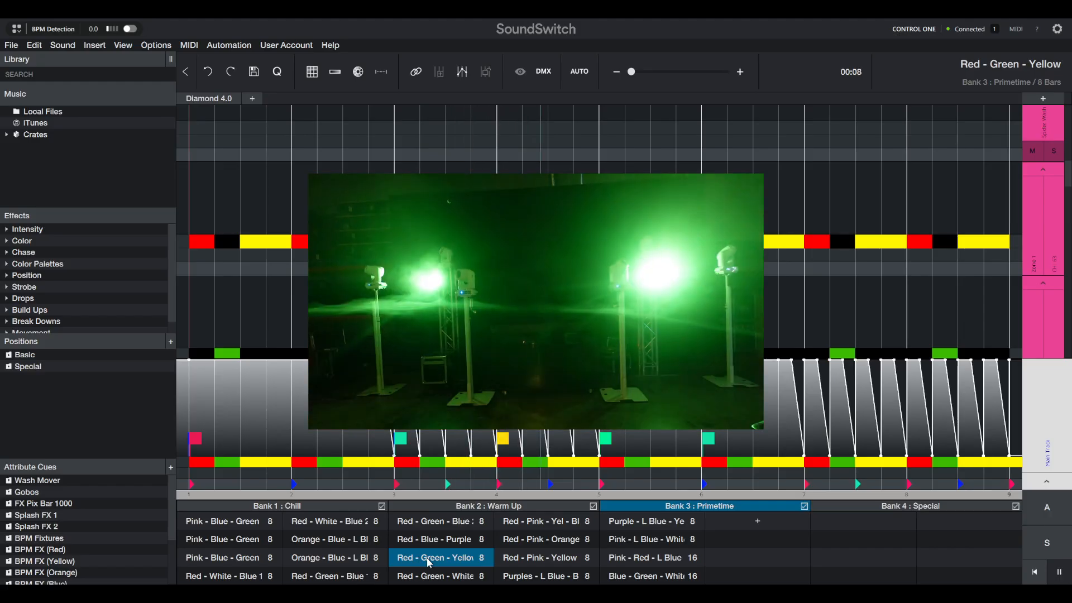
# - Play the Bank 2: Warm Up autoloops Blue & Yellow 1, Orange & Pink 2 and Pink & Green 1 in turn, and stop playback
pyautogui.click(488, 506)
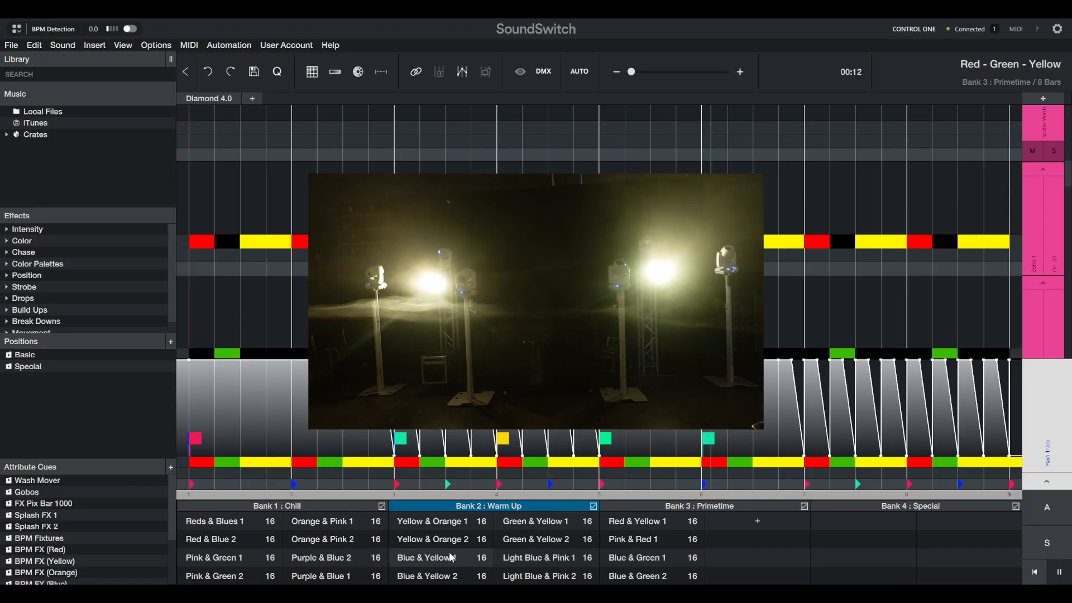
pyautogui.click(452, 557)
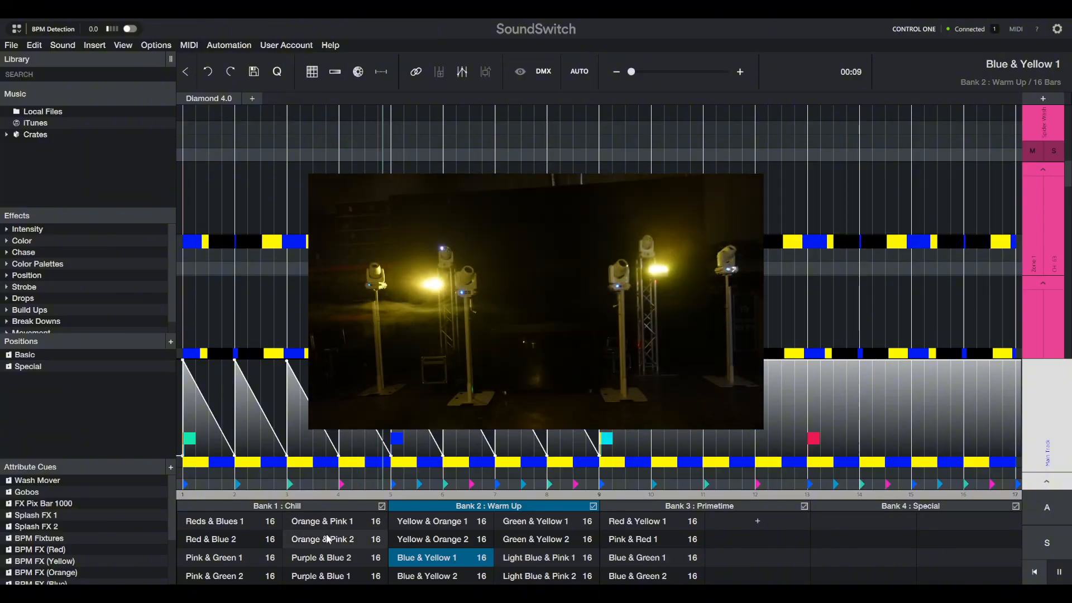
pyautogui.click(328, 539)
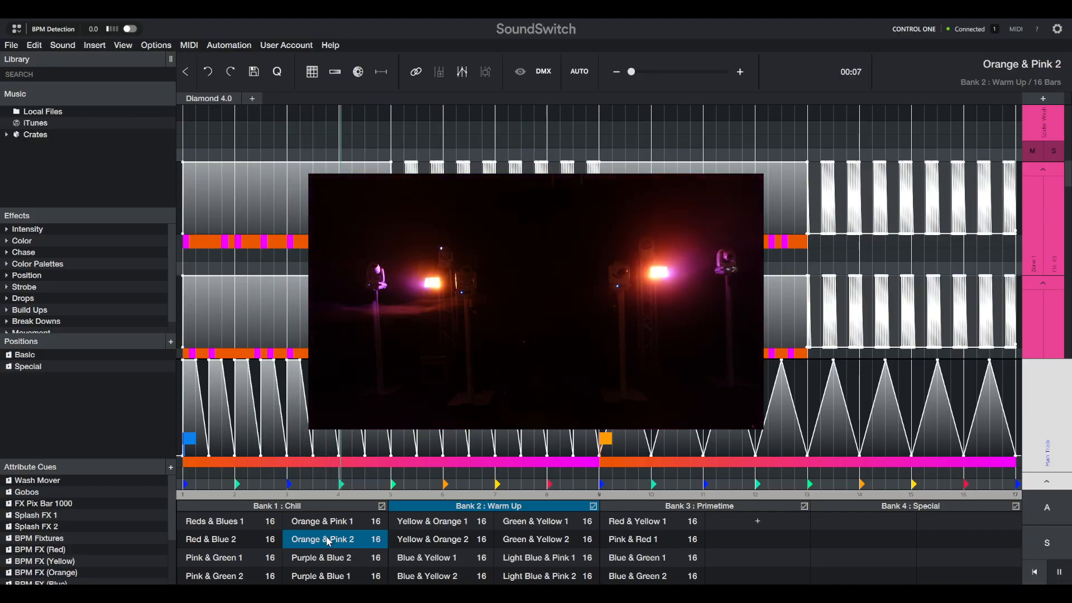
pyautogui.click(221, 562)
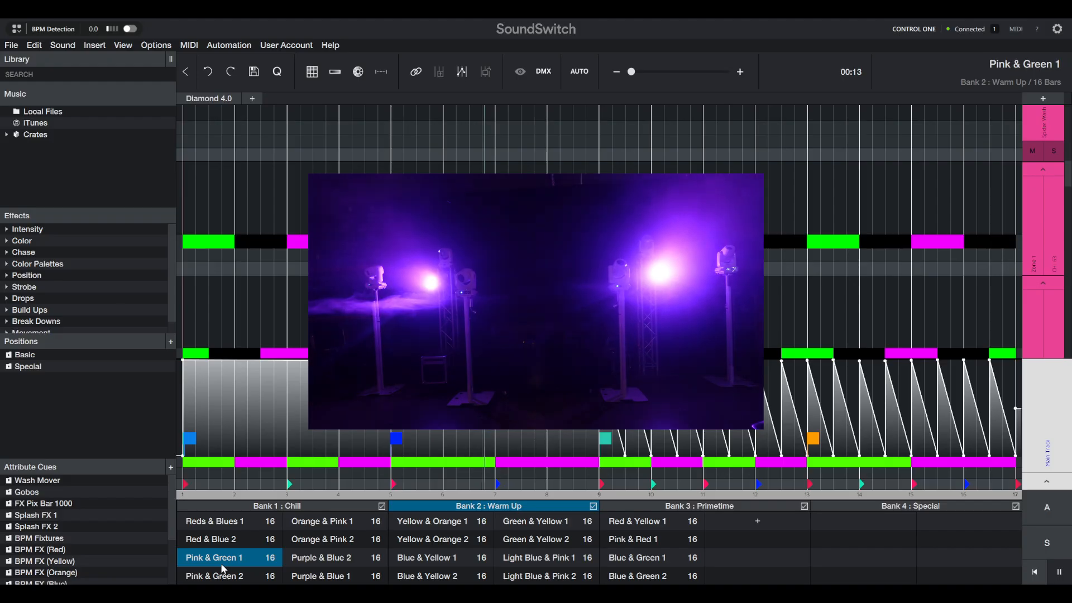
pyautogui.press('space')
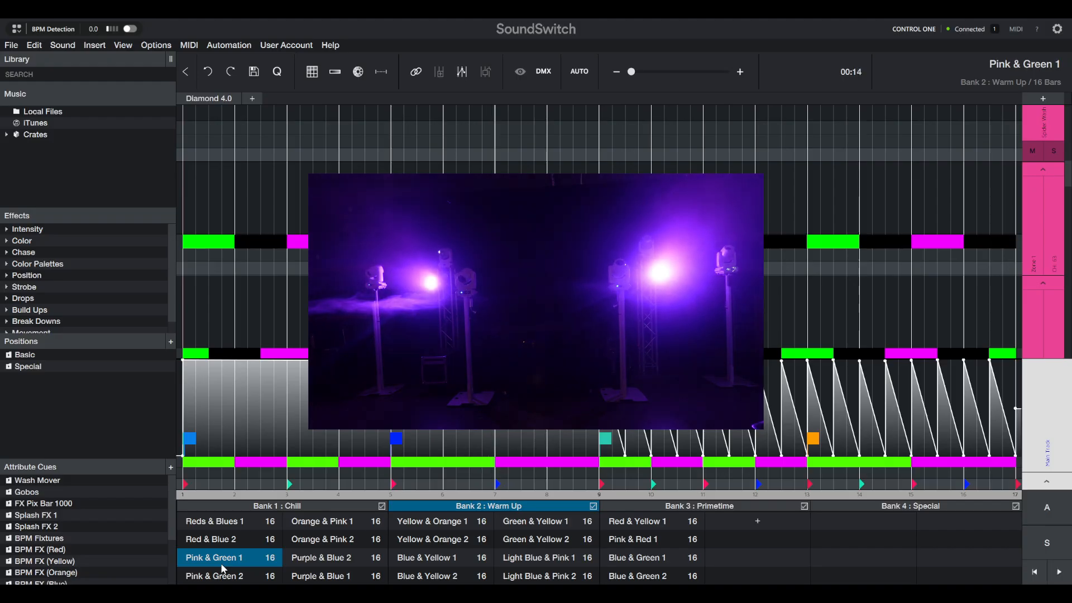
# - Play the Rainbow autoloop from Bank 1: Chill
pyautogui.click(229, 504)
pyautogui.click(233, 519)
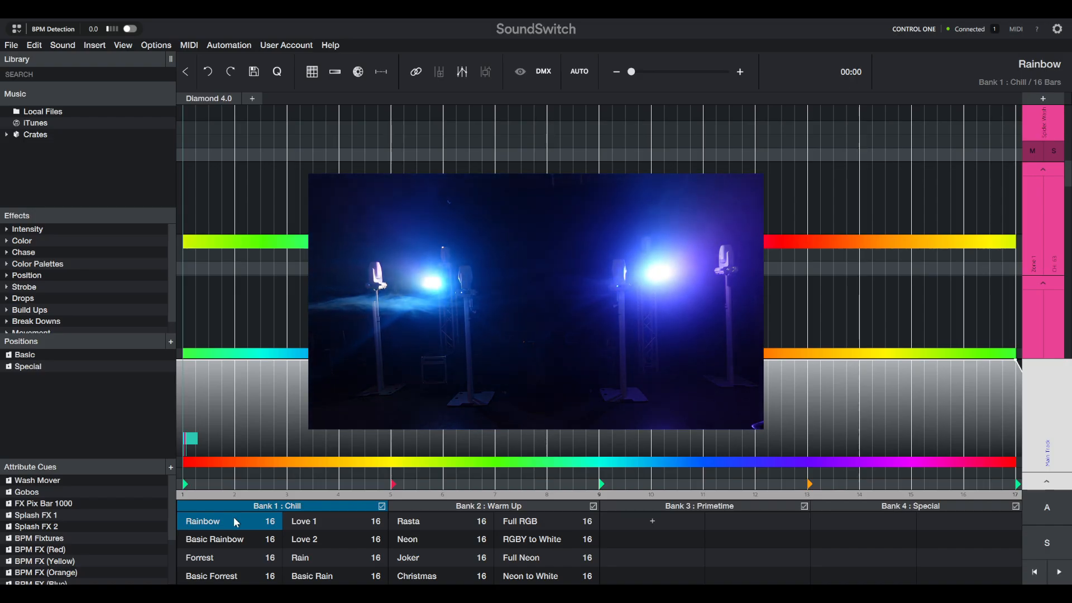
pyautogui.press('space')
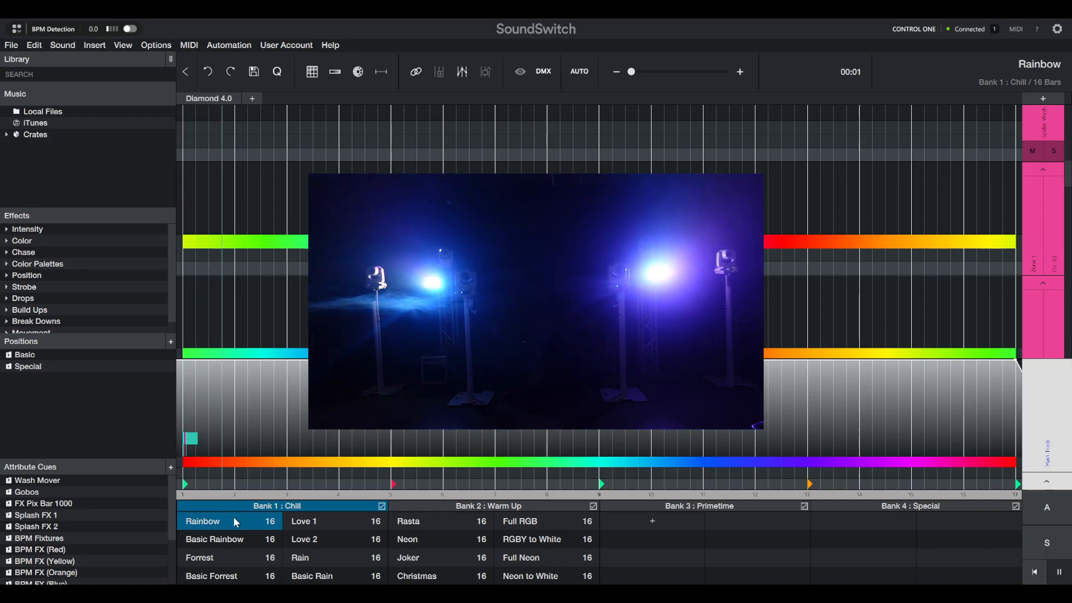